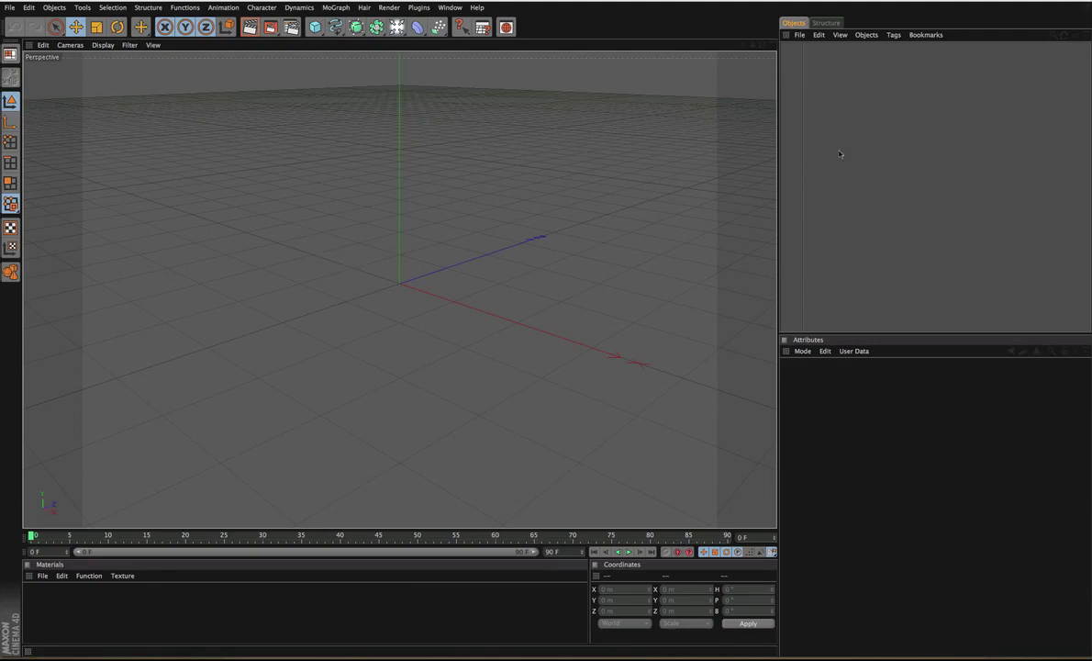
# Step: Add a cube and group it under a new Null Object with Alt+G
pyautogui.click(315, 27)
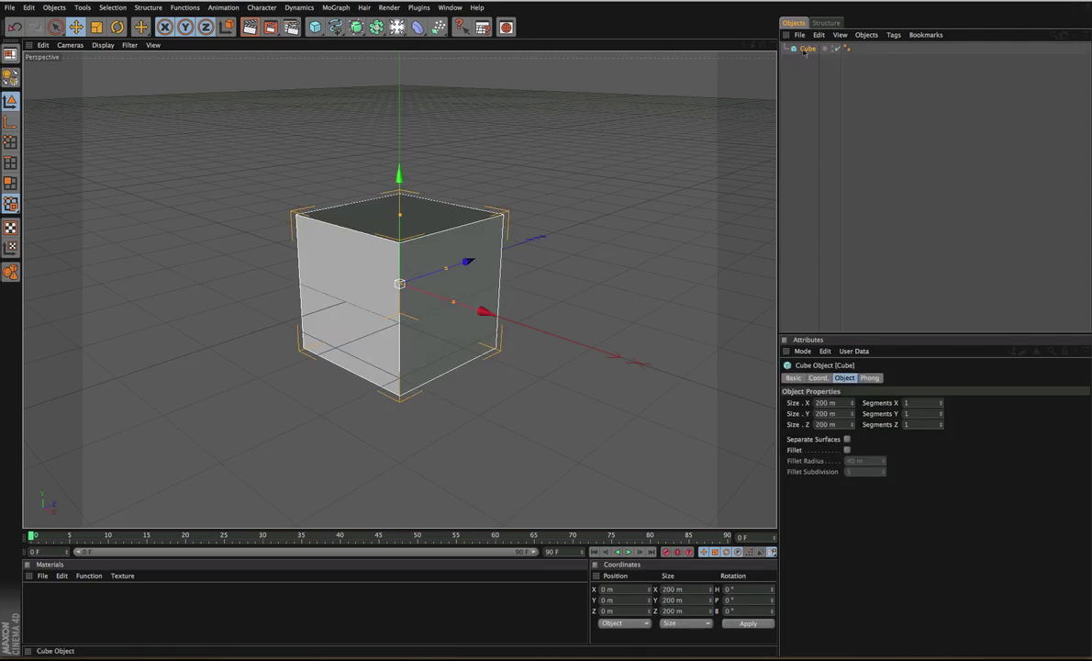
pyautogui.hotkey('alt', 'g')
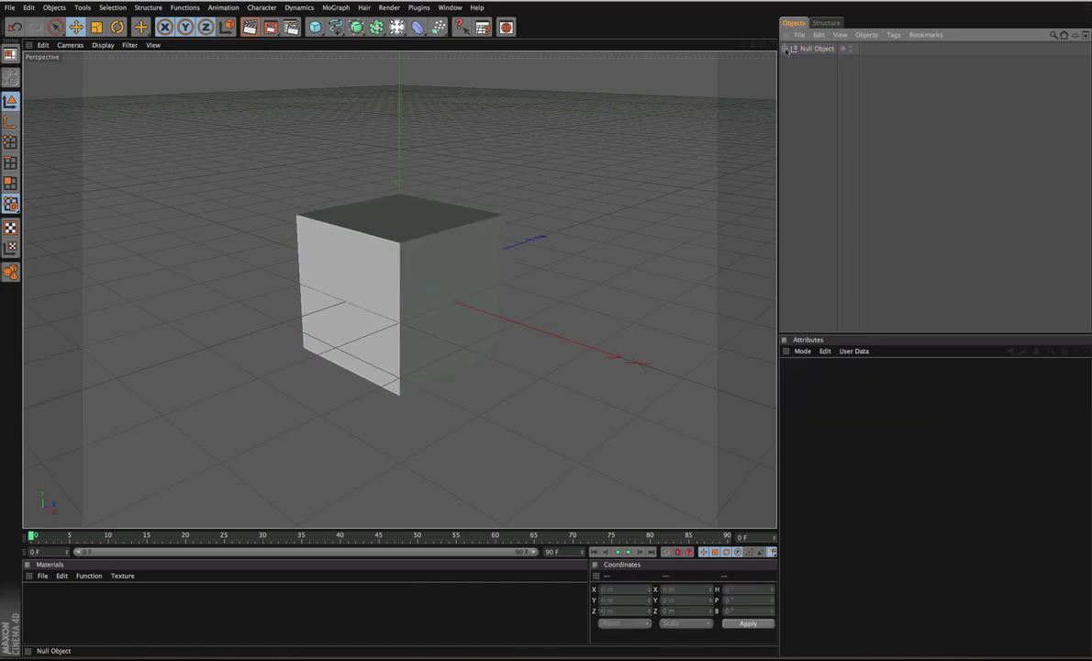
pyautogui.click(786, 49)
pyautogui.click(809, 59)
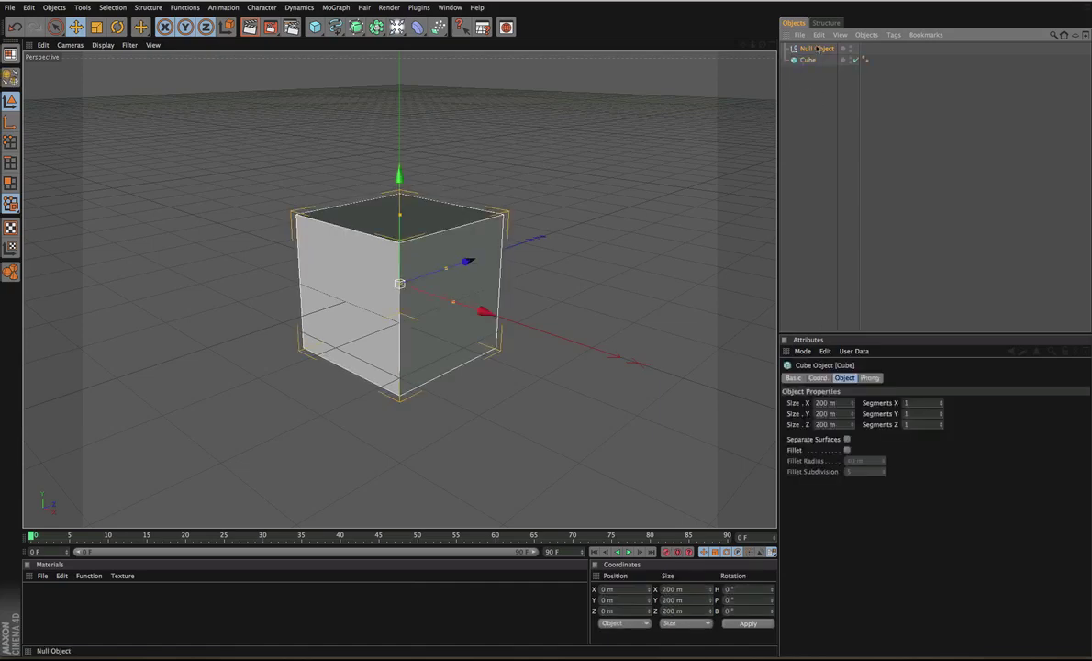
# Step: Add an XPresso tag to the Null Object from CINEMA 4D Tags
pyautogui.click(813, 49)
pyautogui.rightClick(812, 49)
pyautogui.moveTo(822, 57)
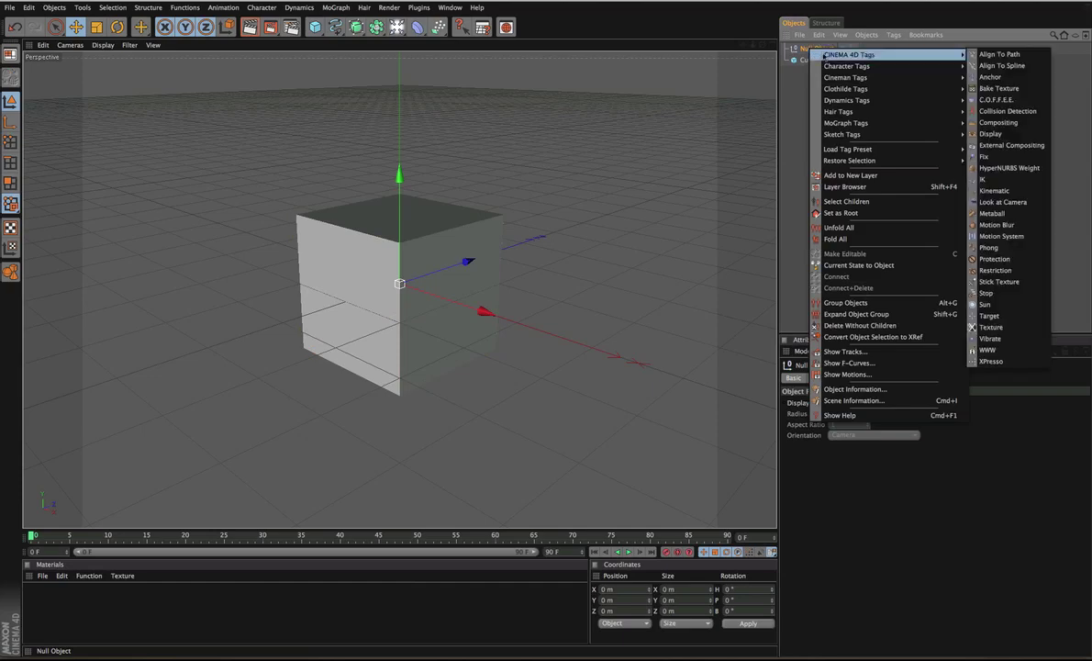
pyautogui.click(991, 361)
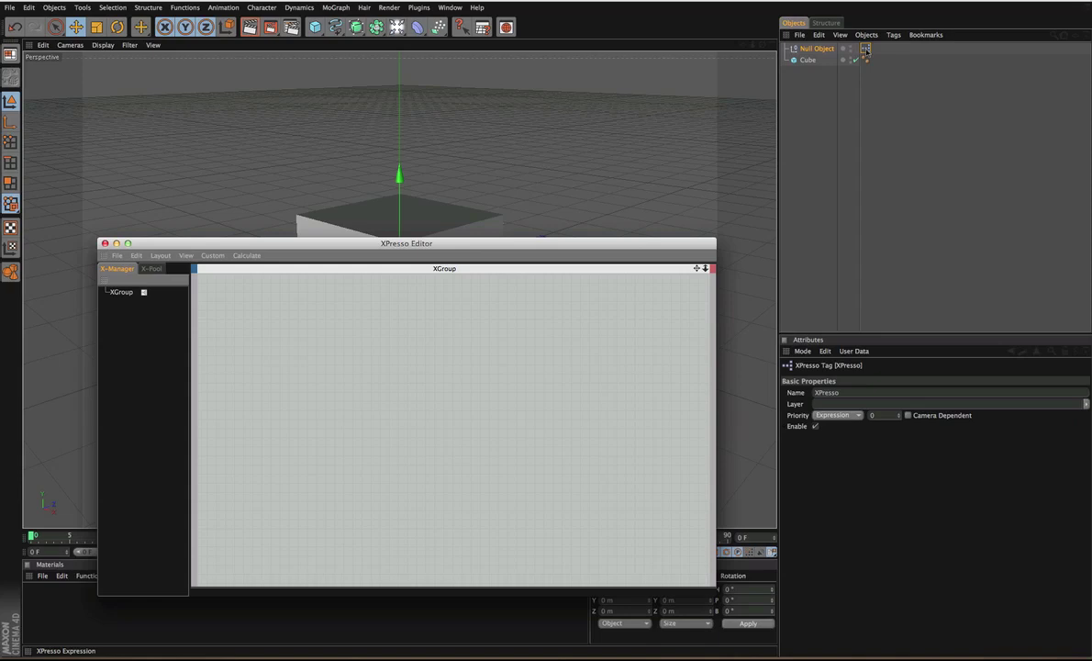
# Step: Move the XPresso Editor up and display the New Node > XPresso > General node list
pyautogui.moveTo(437, 239); pyautogui.dragTo(431, 175)
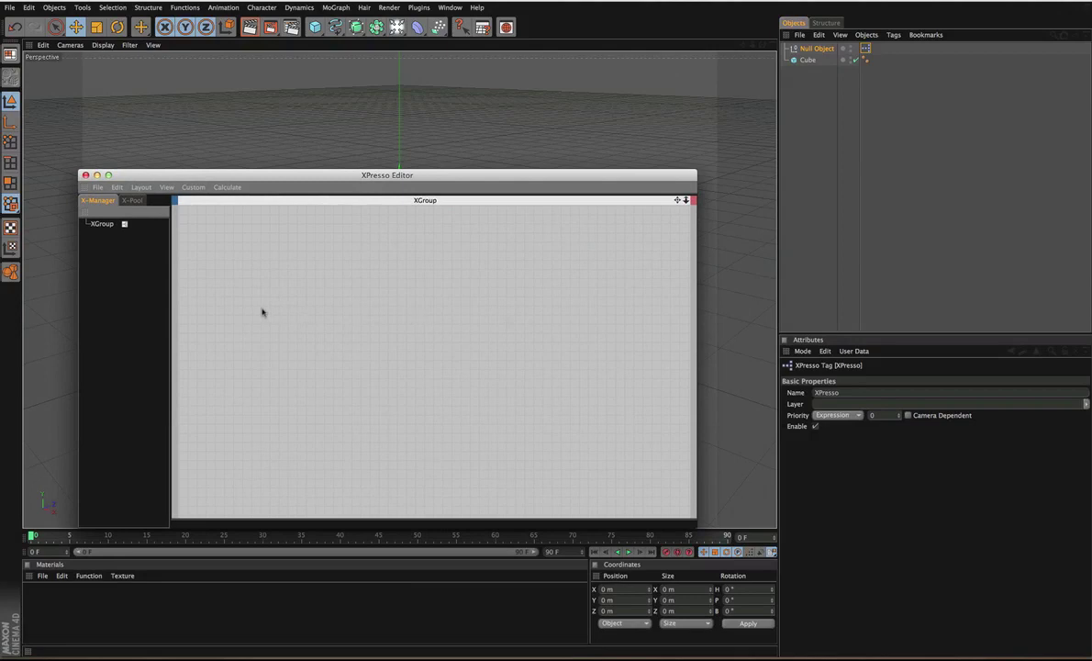
pyautogui.rightClick(288, 287)
pyautogui.moveTo(312, 290)
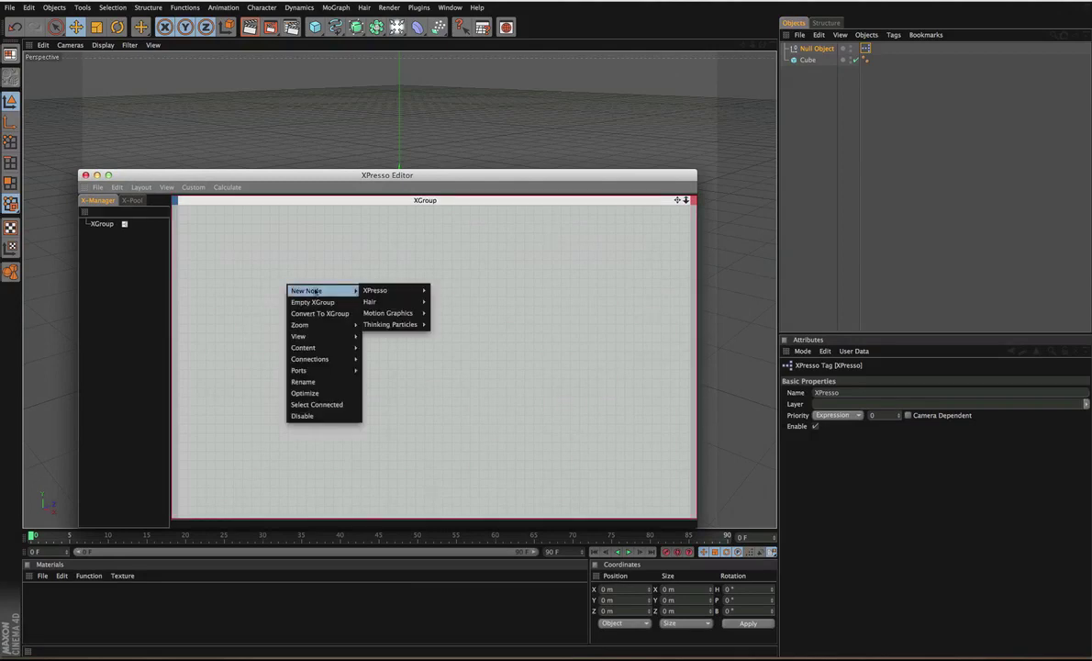
pyautogui.moveTo(386, 314)
pyautogui.moveTo(376, 290)
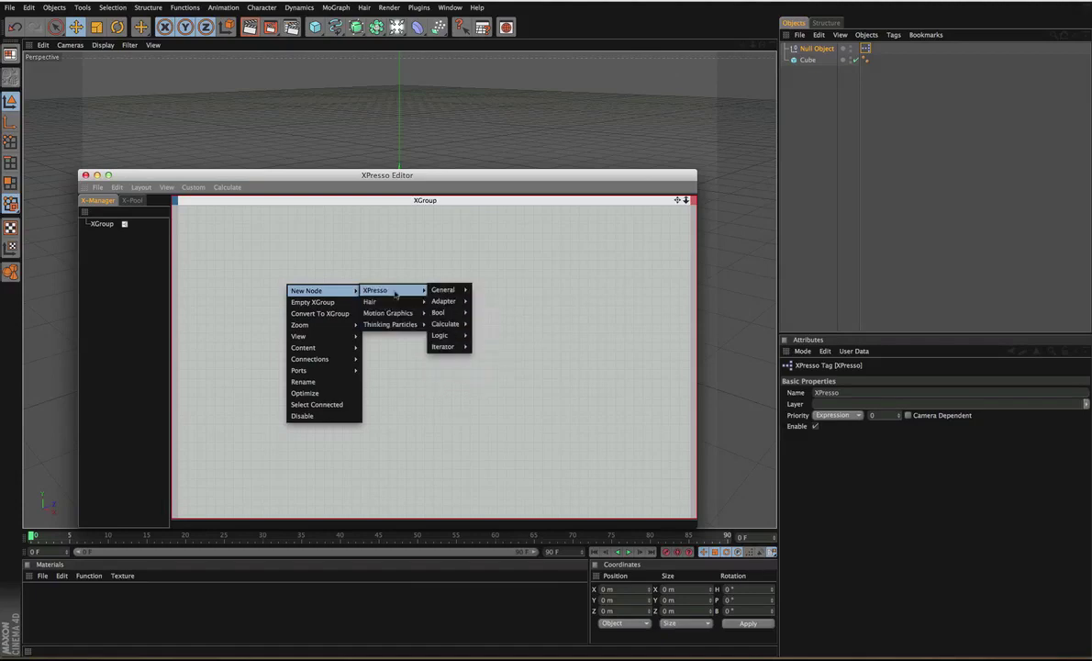
pyautogui.moveTo(450, 290)
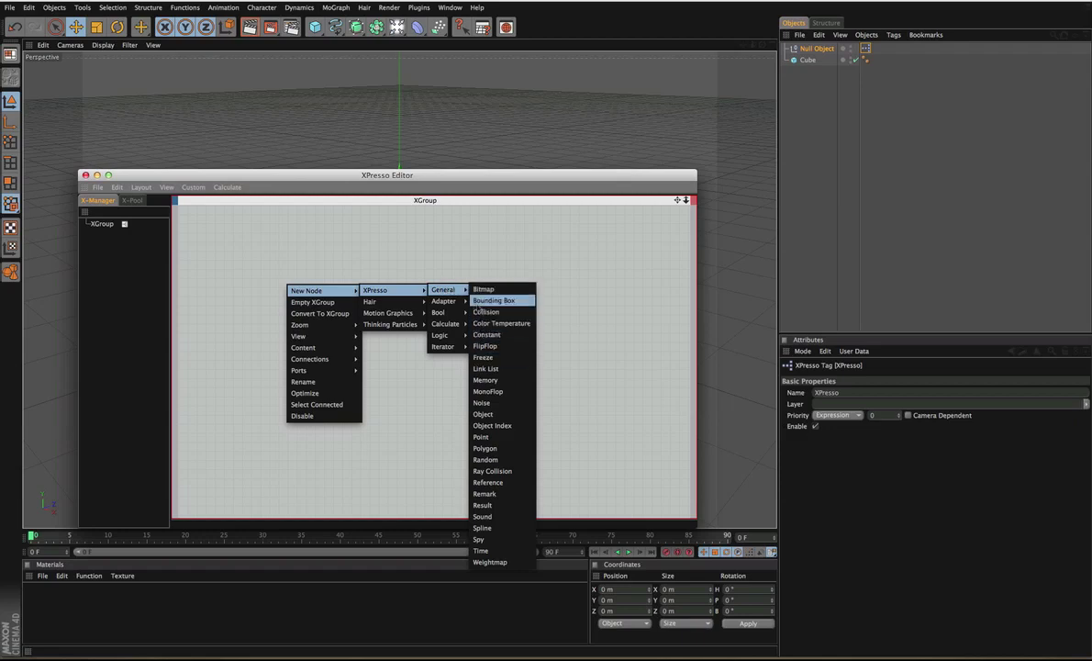
pyautogui.moveTo(463, 326)
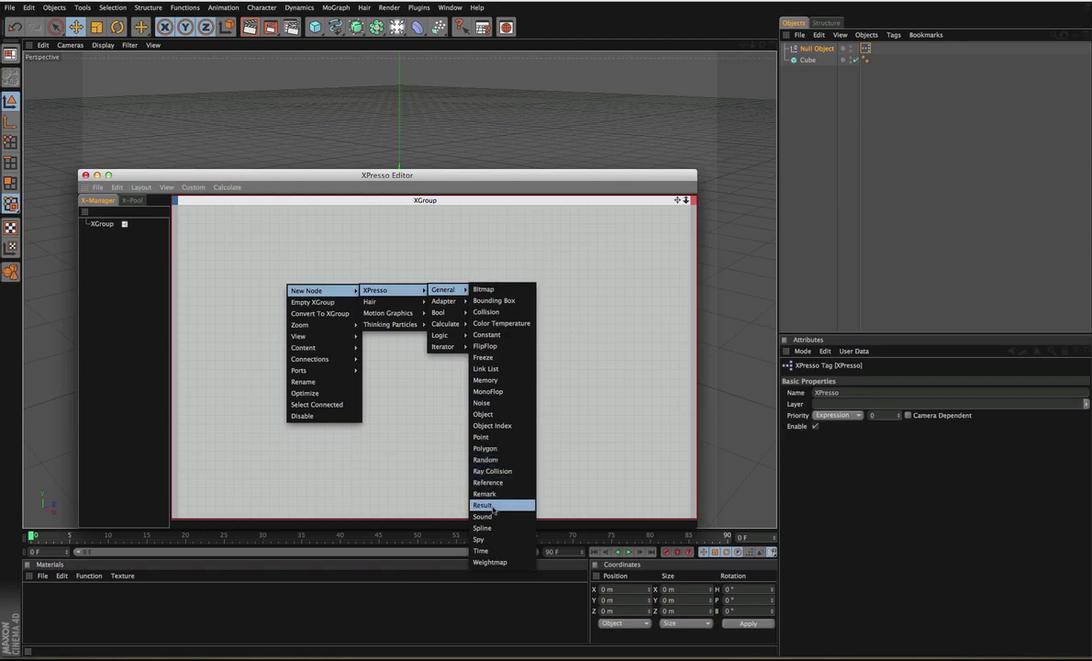
# Step: Add a widened Remark node whose comment reads 'Start of the tutorial'
pyautogui.click(491, 495)
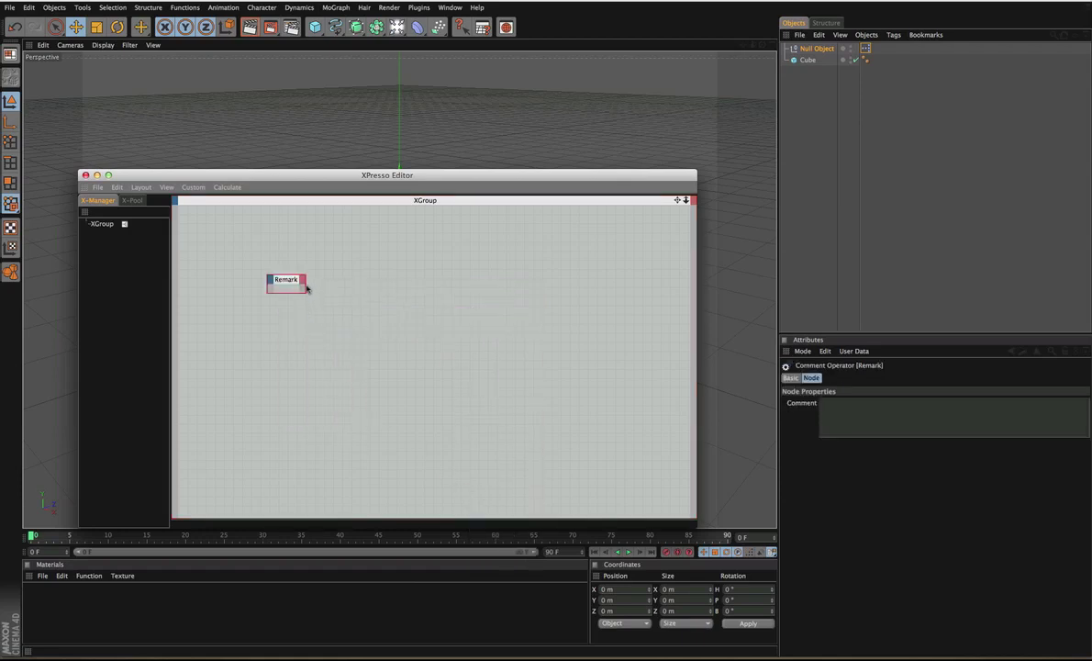
pyautogui.moveTo(304, 289); pyautogui.dragTo(536, 288)
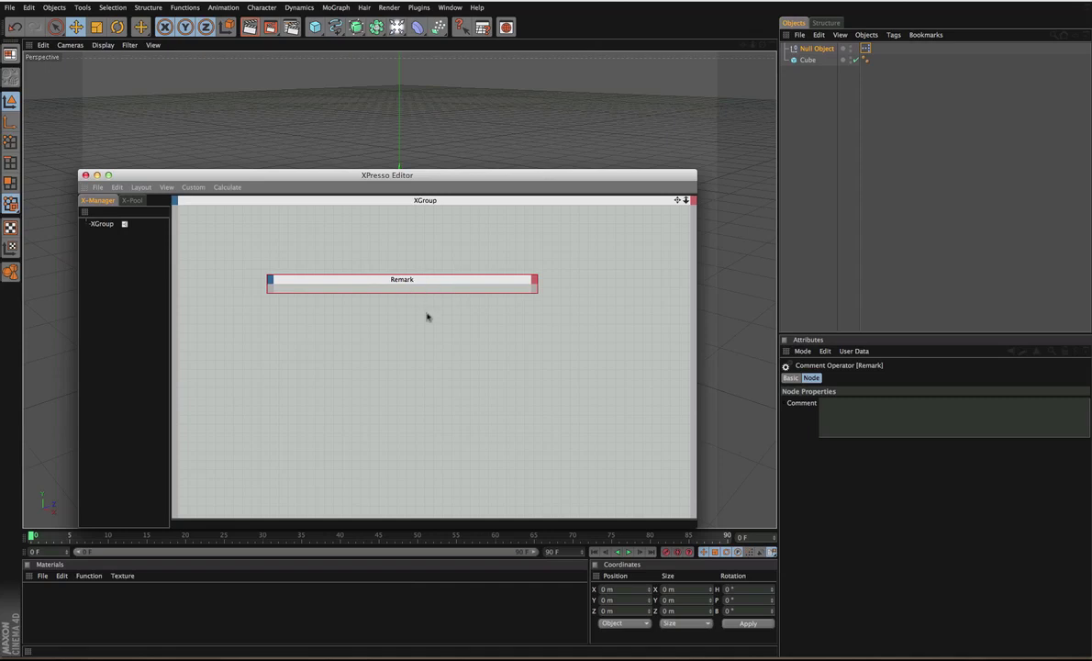
pyautogui.click(914, 418)
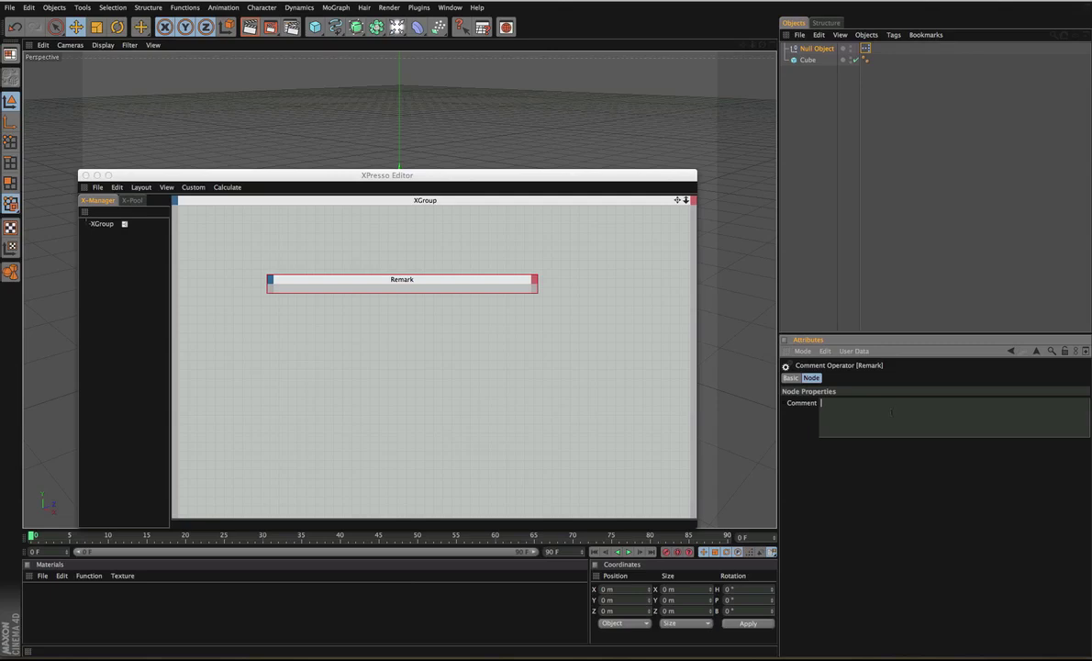
pyautogui.write('art of the tutorial')
pyautogui.click(419, 338)
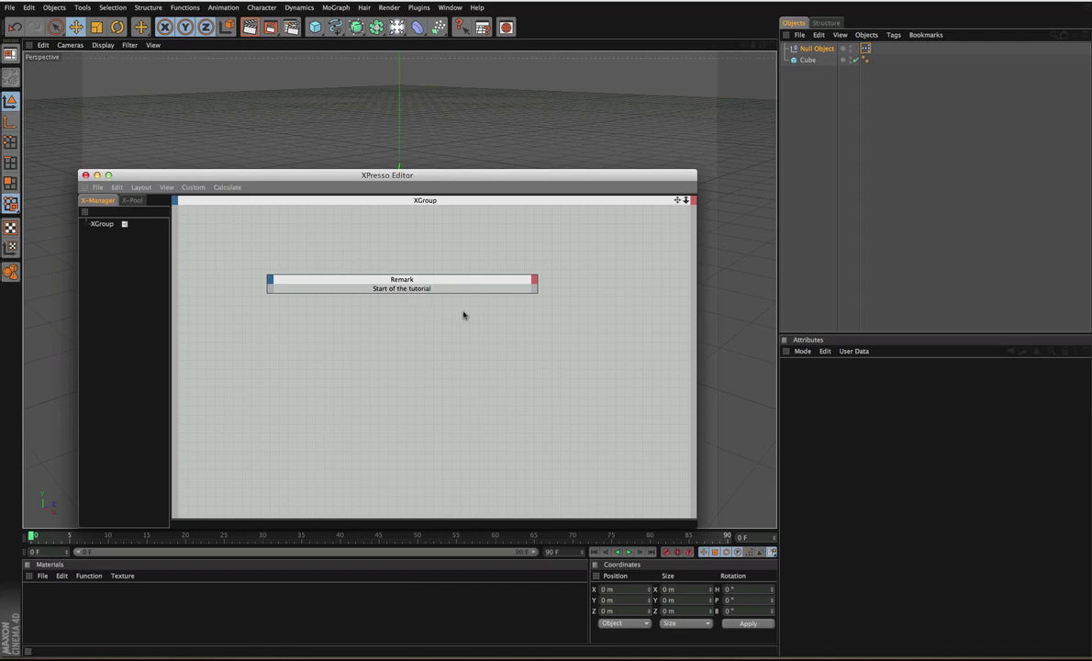
pyautogui.moveTo(271, 307); pyautogui.dragTo(502, 368)
# Step: Rename the Null Object to 'Controls'
pyautogui.click(812, 51)
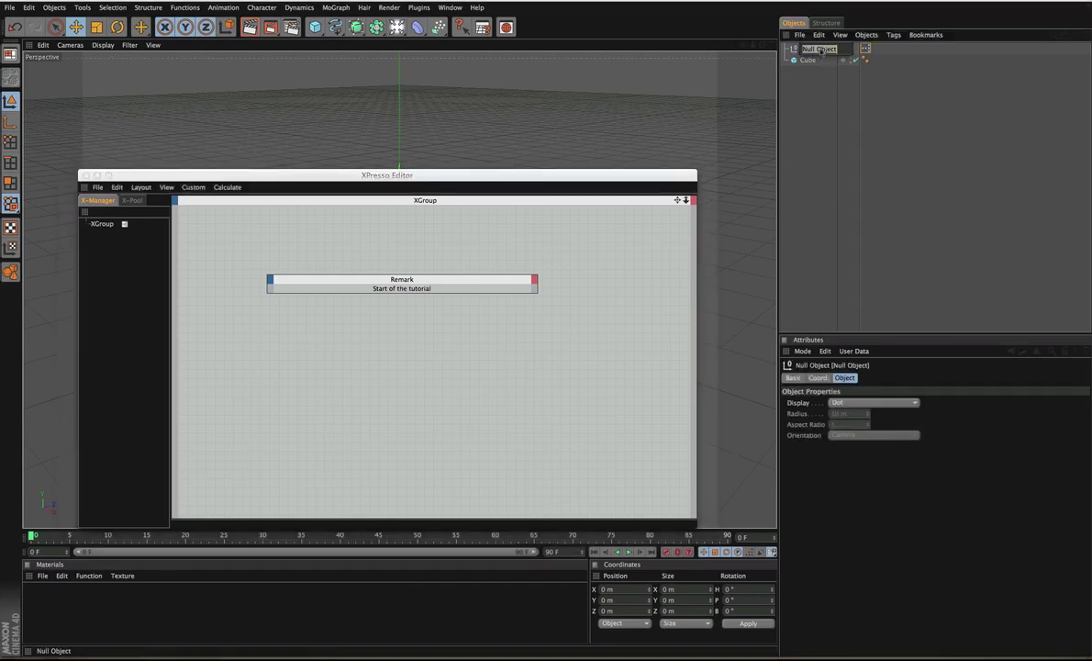
pyautogui.doubleClick(813, 50)
pyautogui.write('Controls')
pyautogui.press('Return')
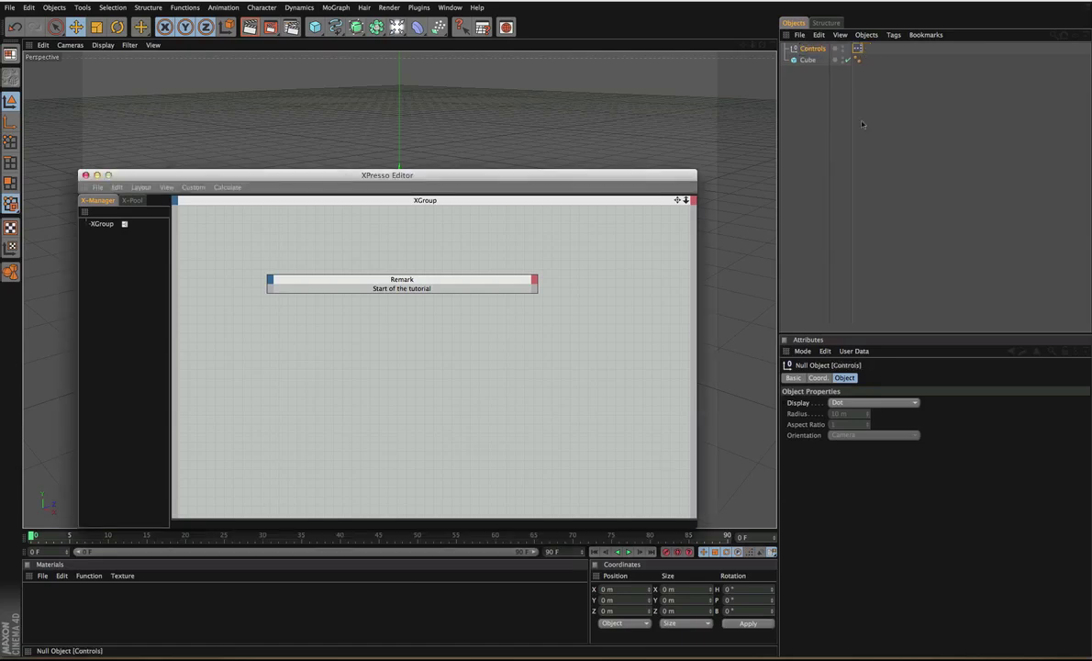
# Step: Open Manage User Data for Controls with a new entry, centred on screen
pyautogui.click(848, 359)
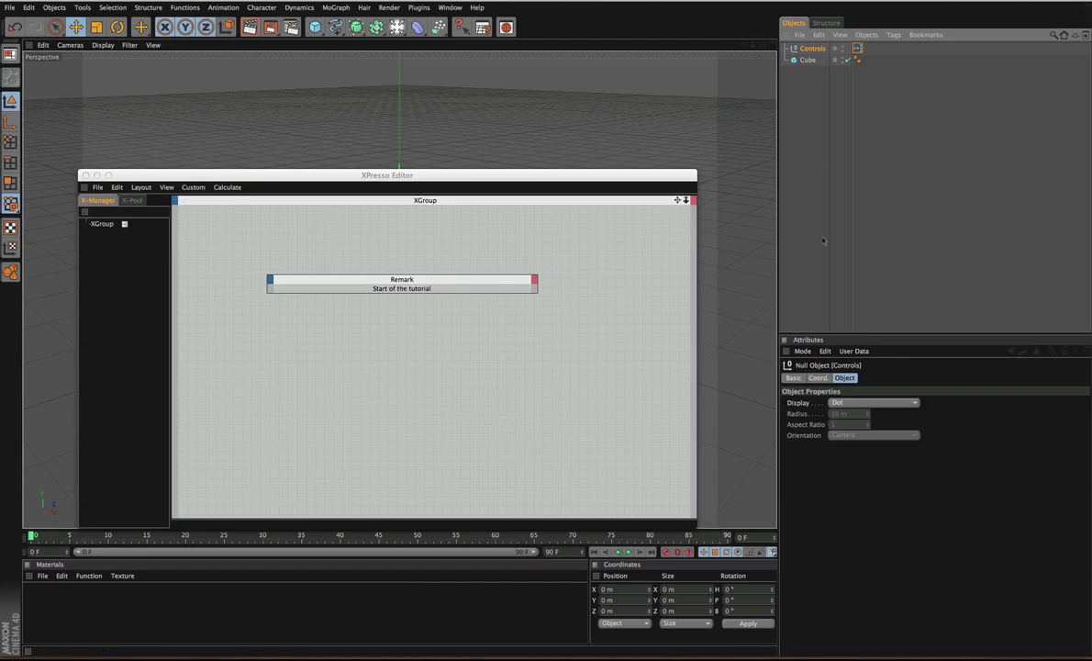
pyautogui.click(851, 351)
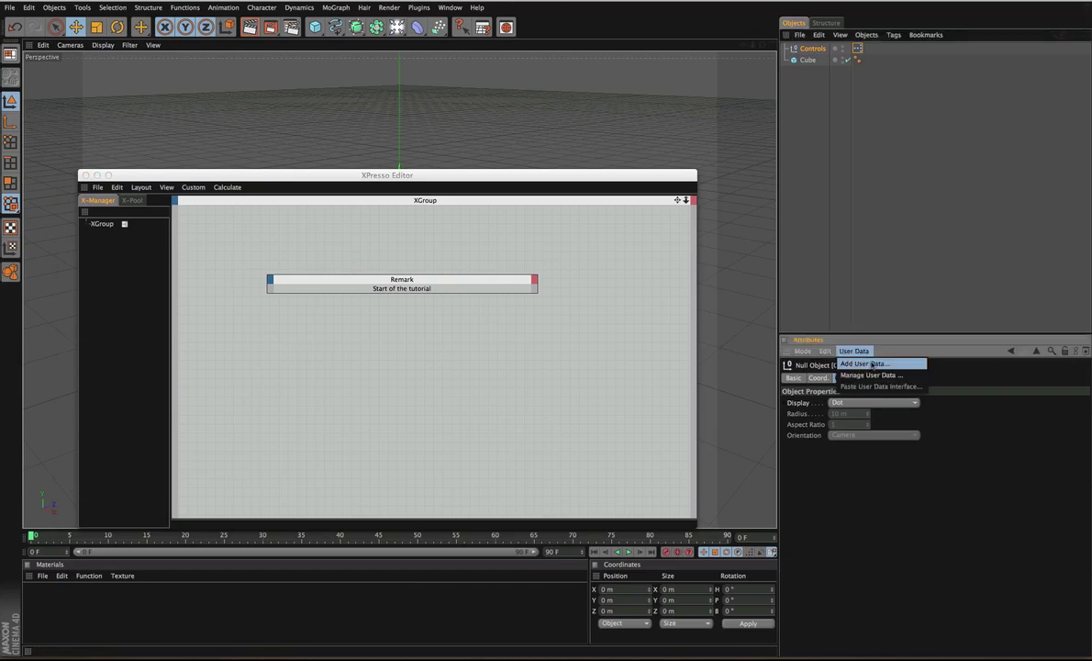
pyautogui.click(872, 364)
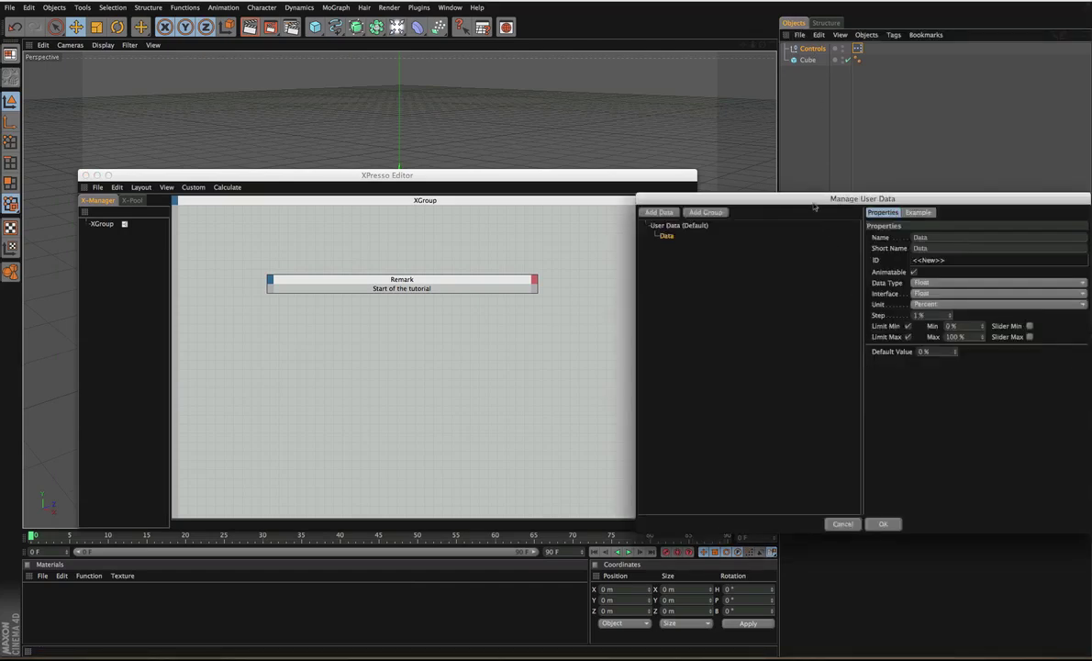
pyautogui.moveTo(813, 207); pyautogui.dragTo(437, 70)
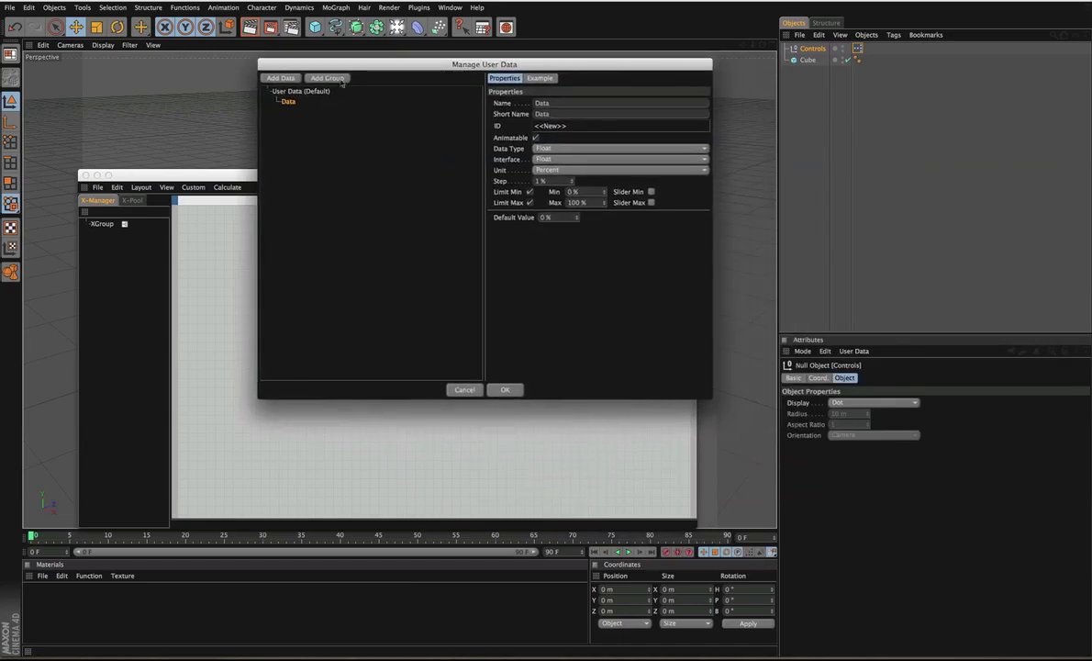
# Step: Keep the entry as Float type, Float interface, Percent unit, and show the Example preview
pyautogui.click(550, 148)
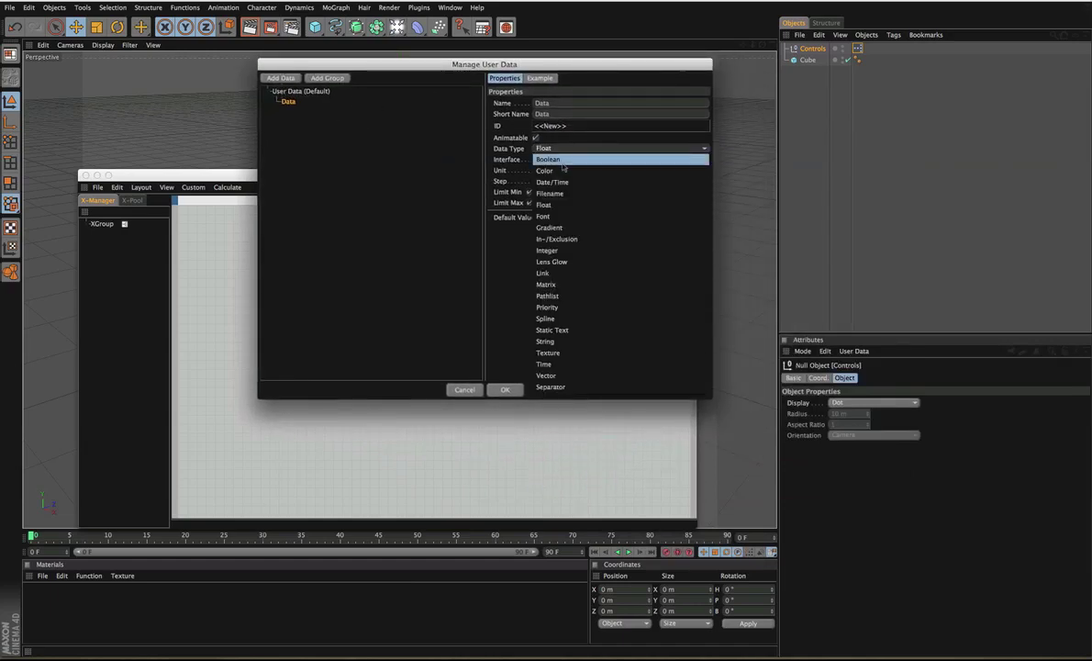
pyautogui.click(545, 204)
pyautogui.click(587, 159)
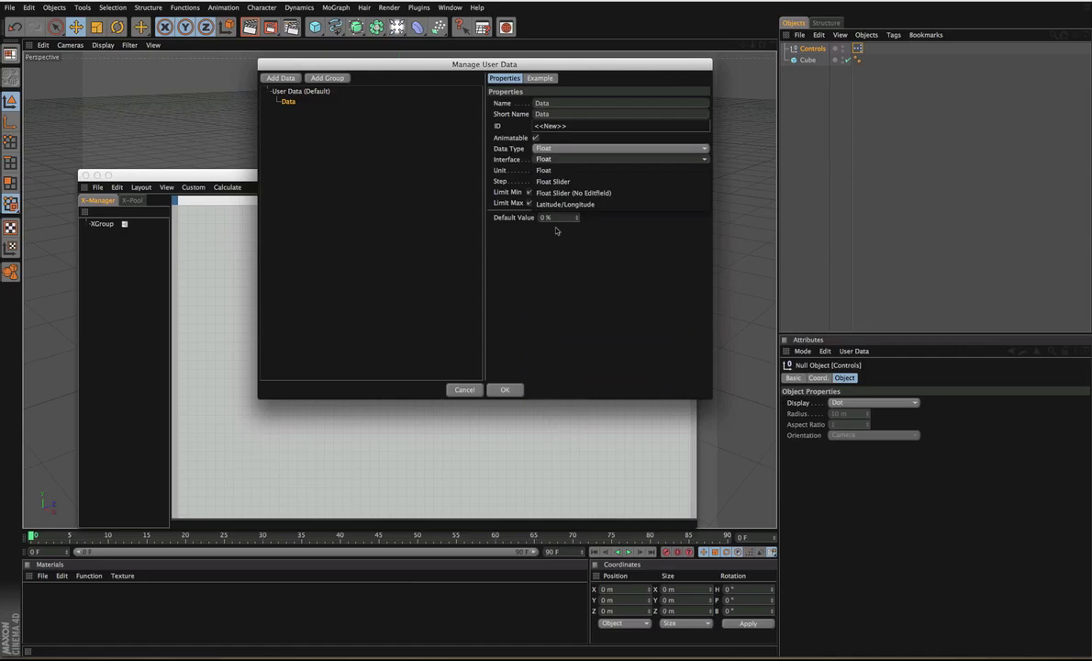
pyautogui.click(543, 170)
pyautogui.click(543, 159)
pyautogui.click(543, 170)
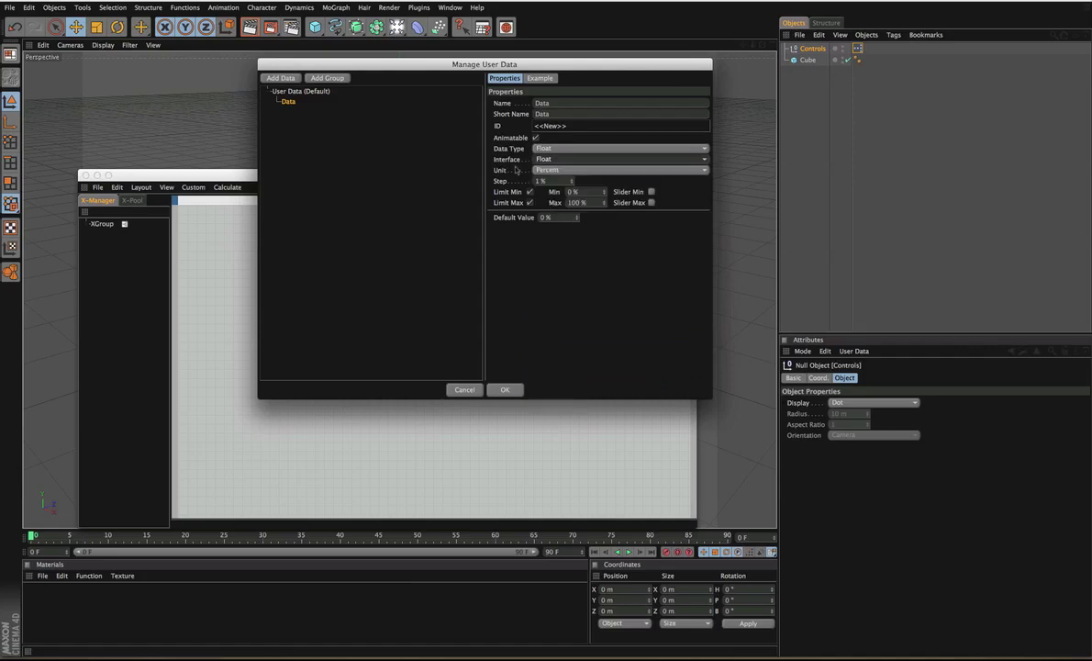
pyautogui.click(533, 170)
pyautogui.click(425, 169)
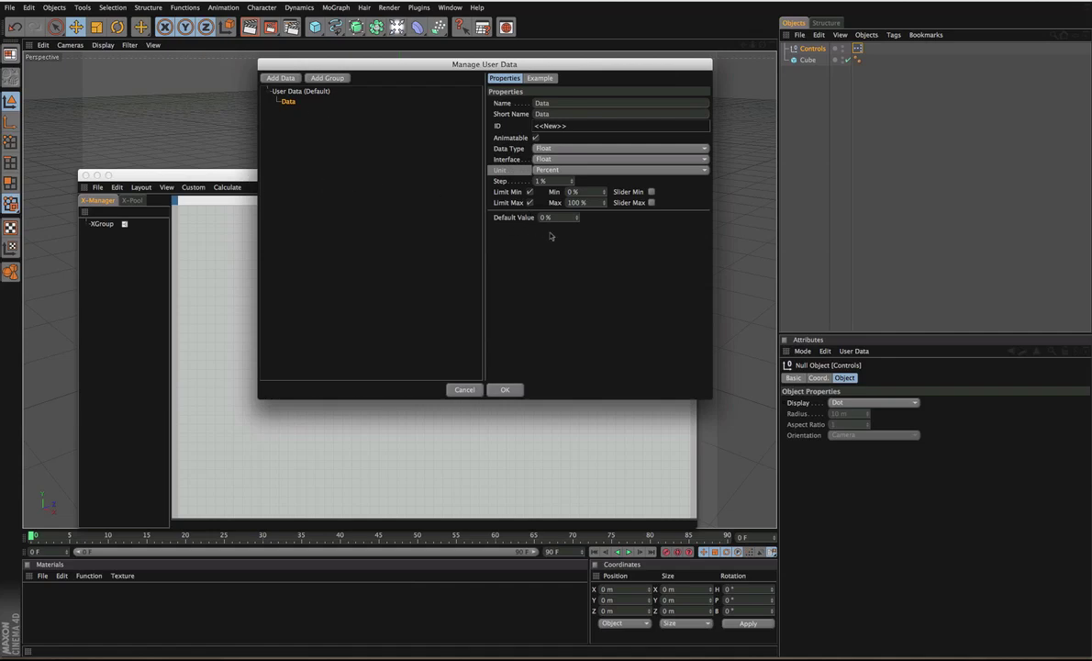
pyautogui.keyDown('shift'); pyautogui.click(539, 78); pyautogui.keyUp('shift')
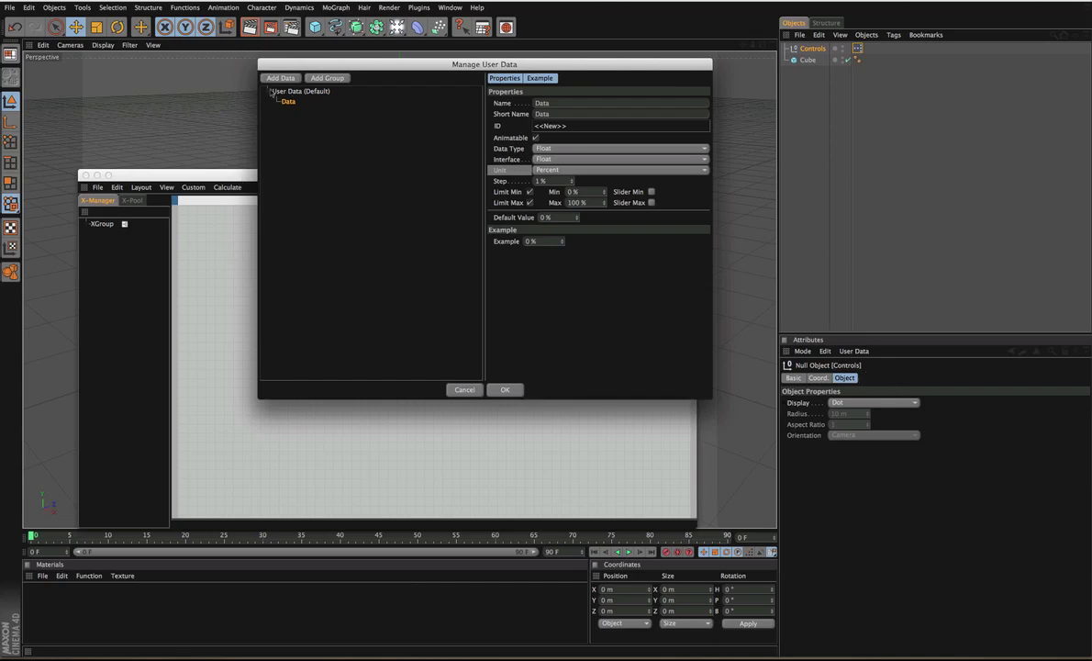
pyautogui.moveTo(275, 99); pyautogui.dragTo(323, 90)
# Step: Add a root-level user data group named 'Extra Options'
pyautogui.click(336, 79)
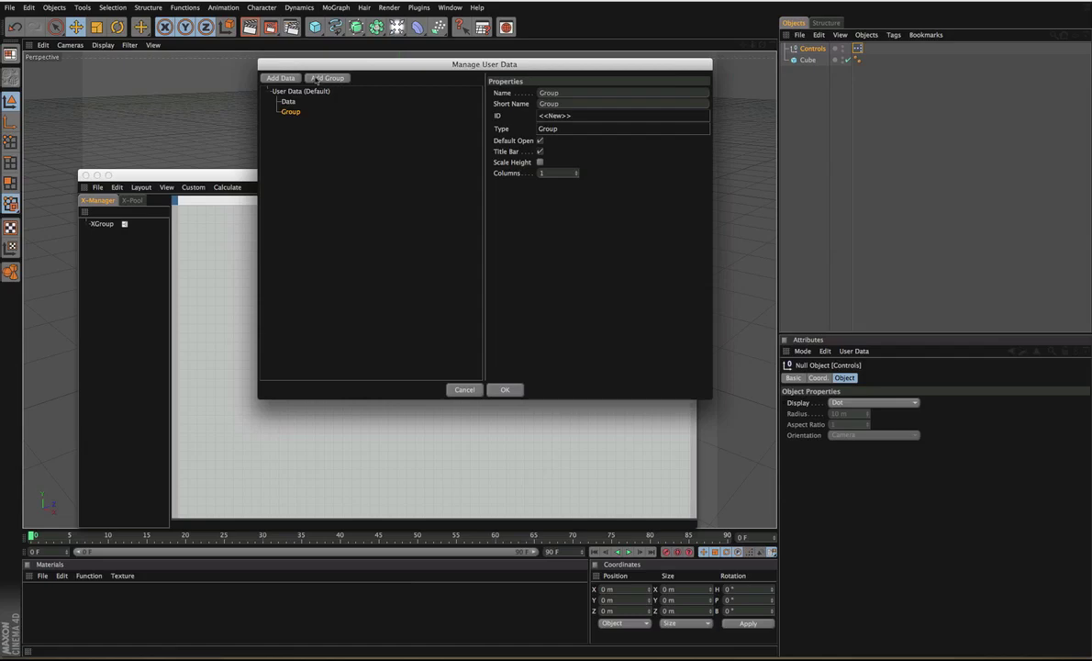
pyautogui.moveTo(275, 110)
pyautogui.mouseDown()
pyautogui.moveTo(263, 165)
pyautogui.moveTo(267, 131)
pyautogui.mouseUp()
pyautogui.doubleClick(547, 93)
pyautogui.write('Extra Options')
pyautogui.press('Return')
# Step: Move the Data entry inside the Extra Options group
pyautogui.click(528, 142)
pyautogui.click(521, 152)
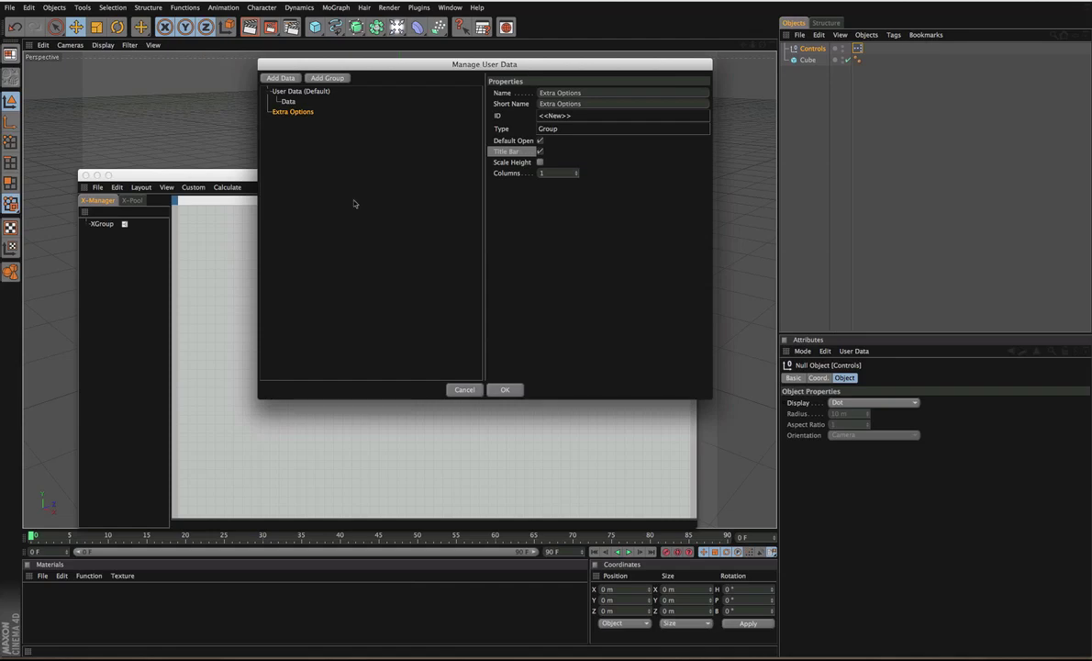
pyautogui.moveTo(287, 101); pyautogui.dragTo(290, 111)
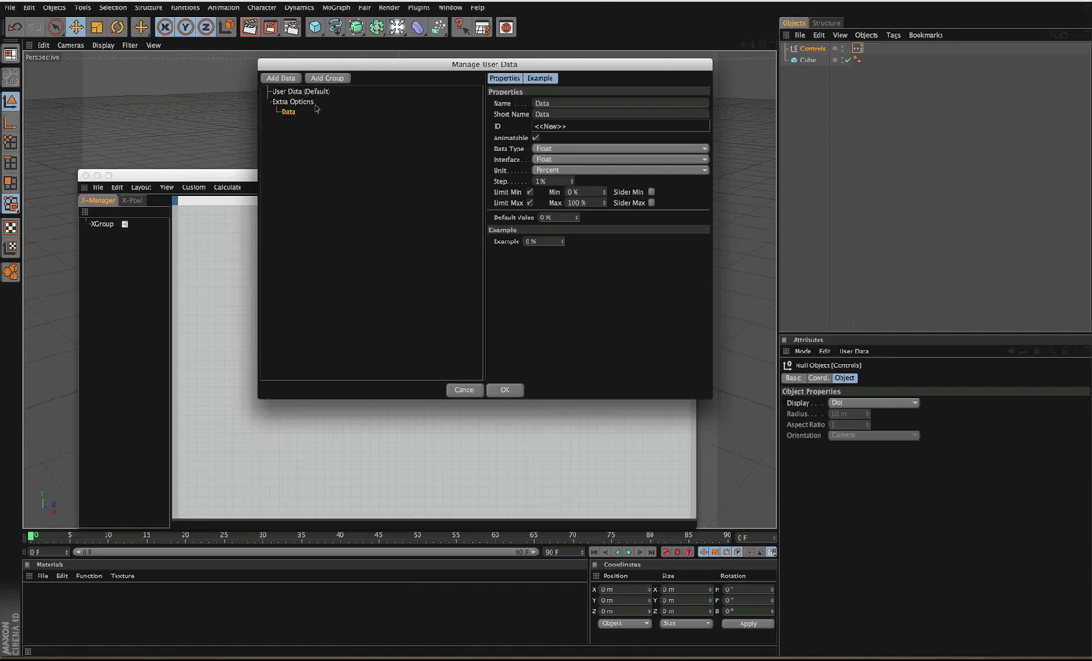
# Step: Rename the Data entry to 'First User Data' and toggle its Animatable setting
pyautogui.doubleClick(541, 103)
pyautogui.write('R')
pyautogui.write('irst User Data')
pyautogui.click(441, 130)
pyautogui.click(312, 111)
pyautogui.click(535, 136)
pyautogui.click(535, 138)
pyautogui.click(535, 138)
# Step: Make First User Data a Boolean type with Boolean interface and a checked default value
pyautogui.click(551, 150)
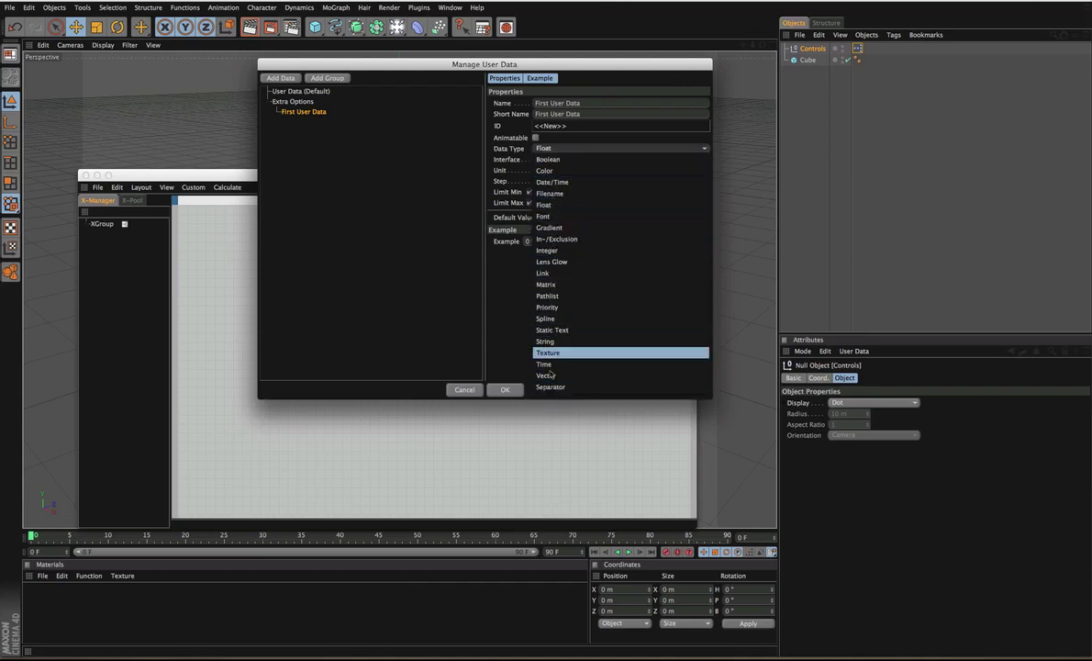
pyautogui.click(470, 137)
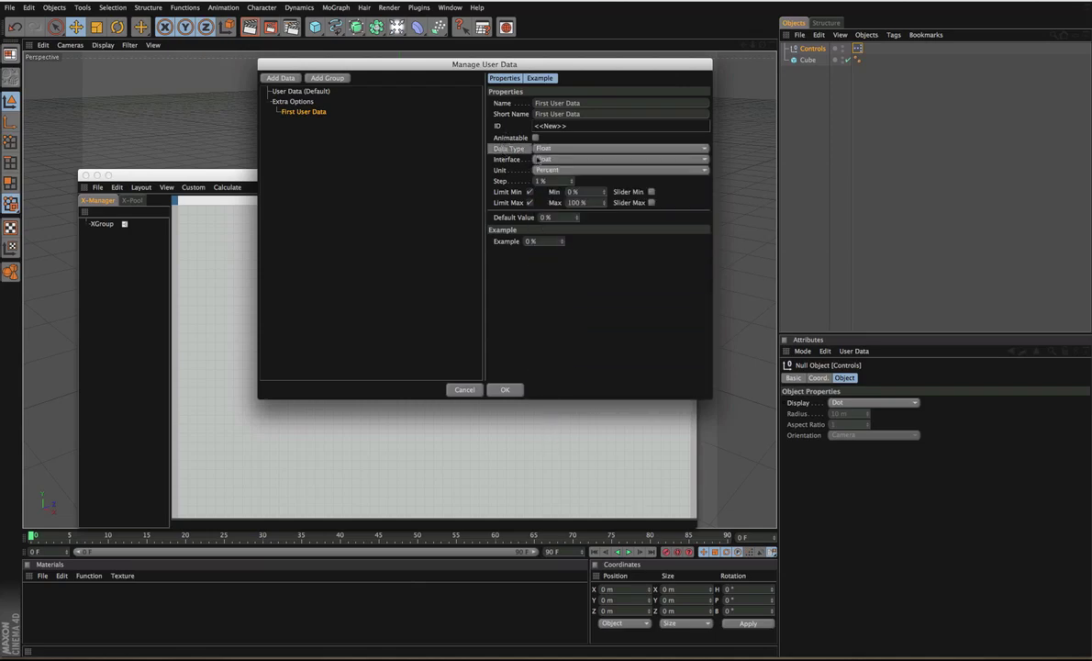
pyautogui.click(554, 150)
pyautogui.click(551, 160)
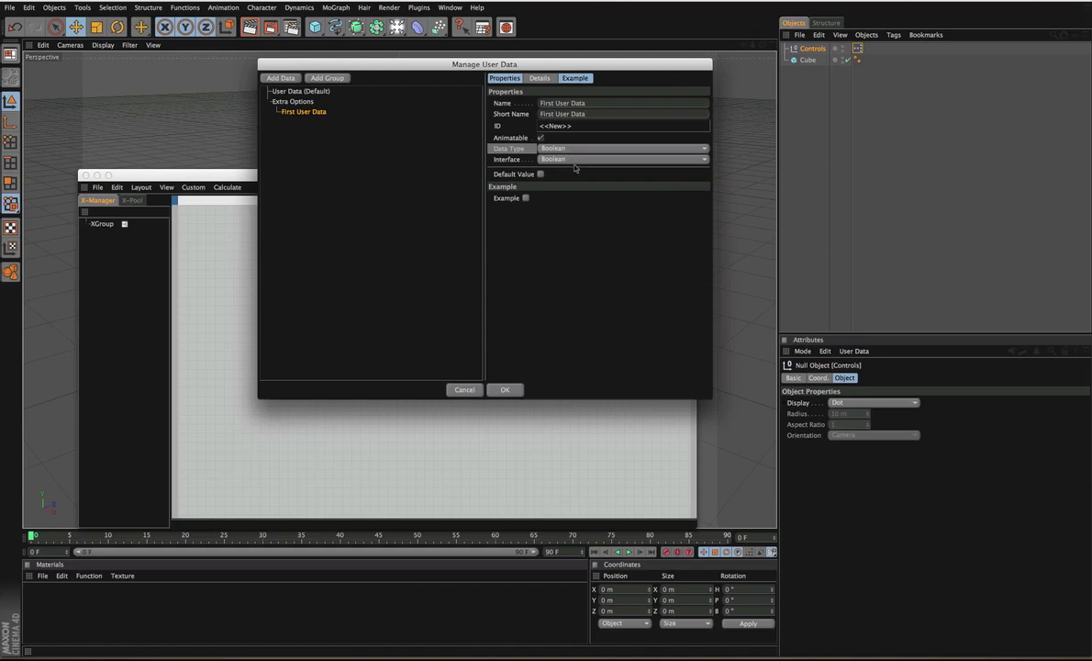
pyautogui.click(504, 199)
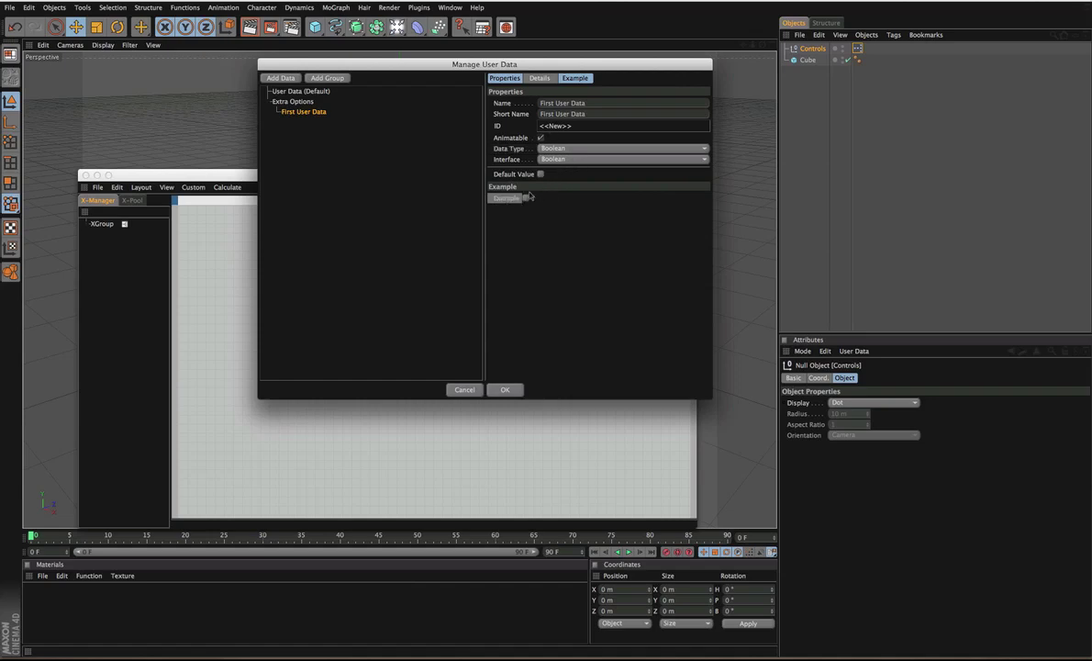
pyautogui.click(580, 149)
pyautogui.click(523, 148)
pyautogui.click(554, 160)
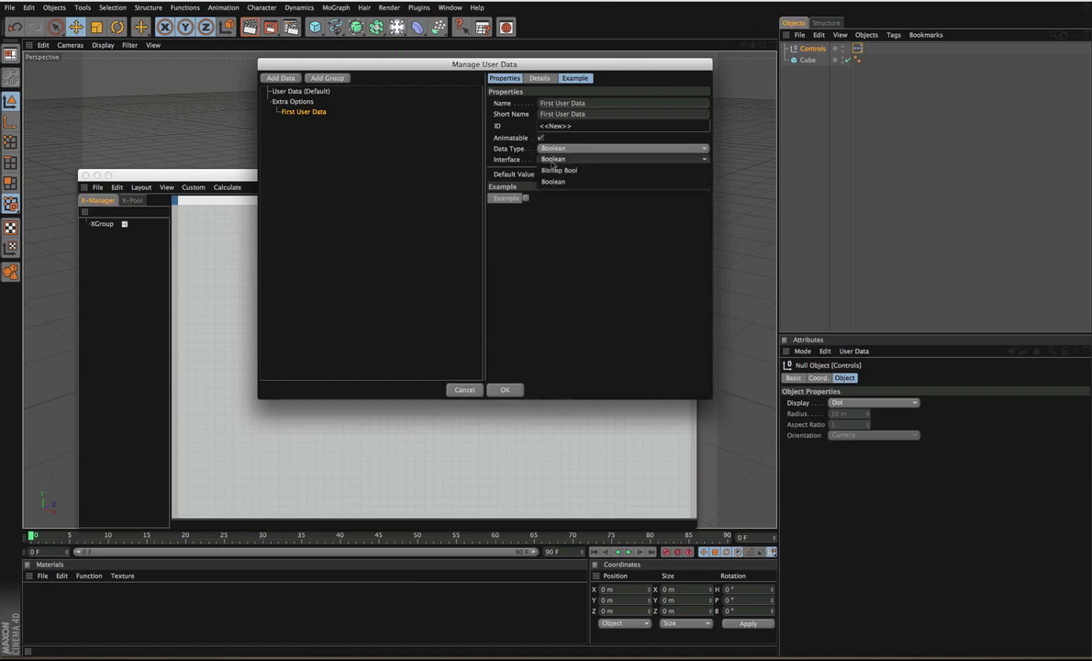
pyautogui.click(554, 181)
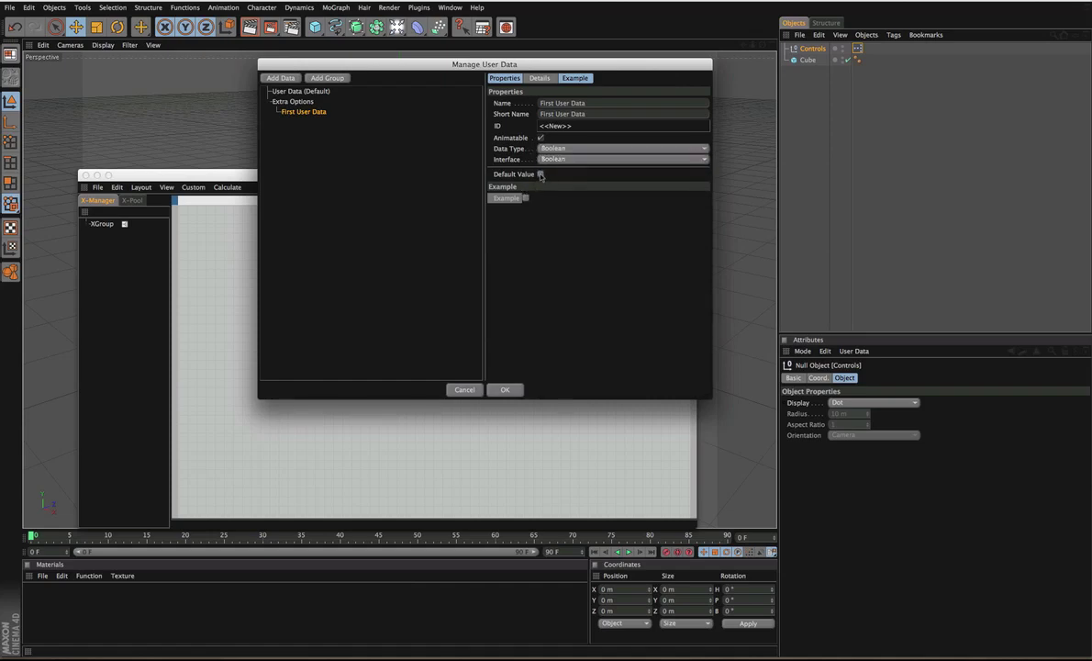
pyautogui.click(505, 174)
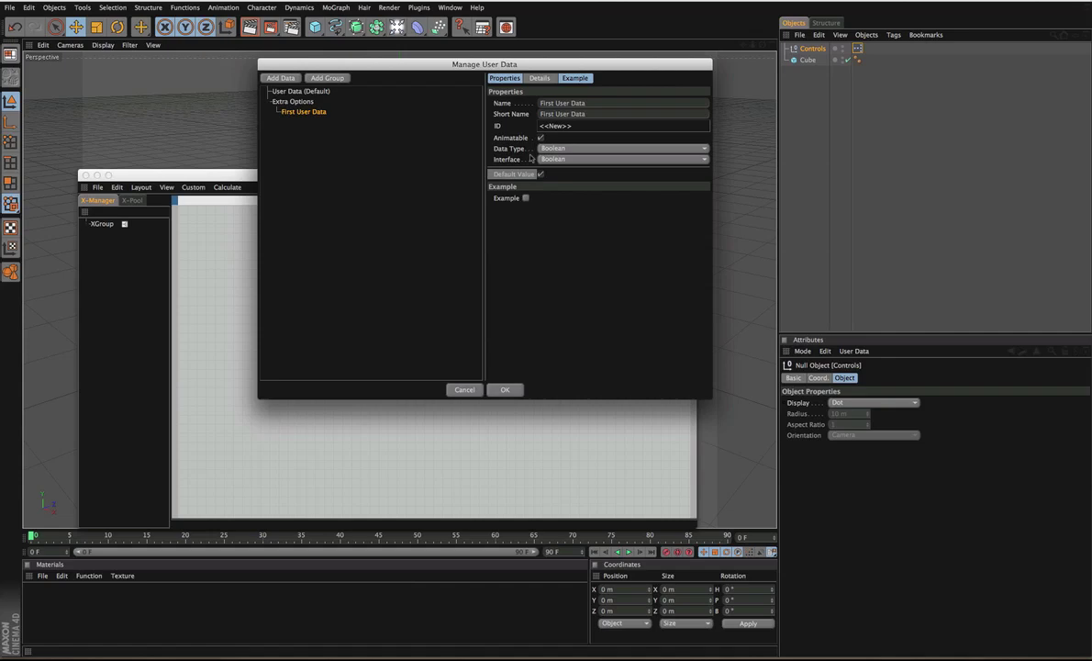
# Step: Apply the user data, reset First User Data to default, and show the Extra Options tab
pyautogui.click(504, 389)
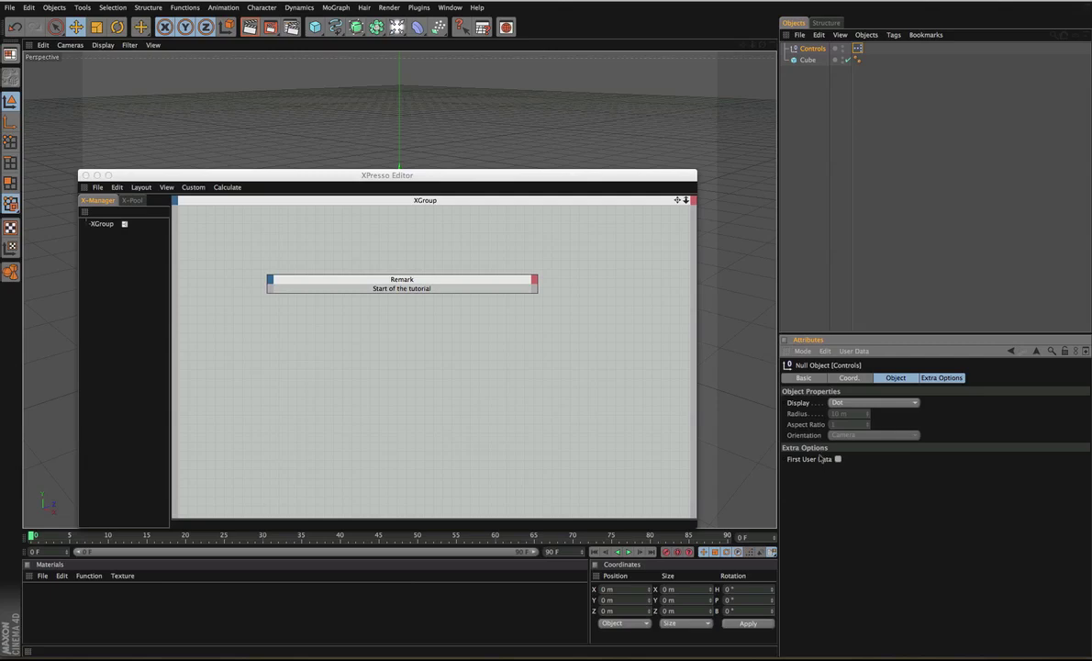
pyautogui.rightClick(820, 460)
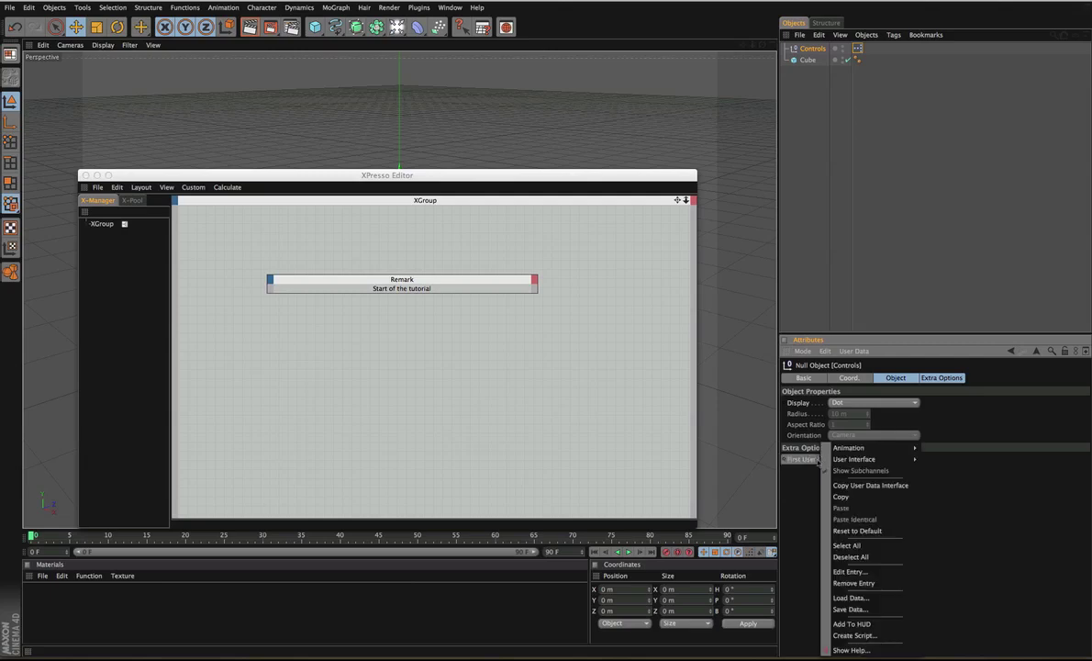
pyautogui.click(863, 531)
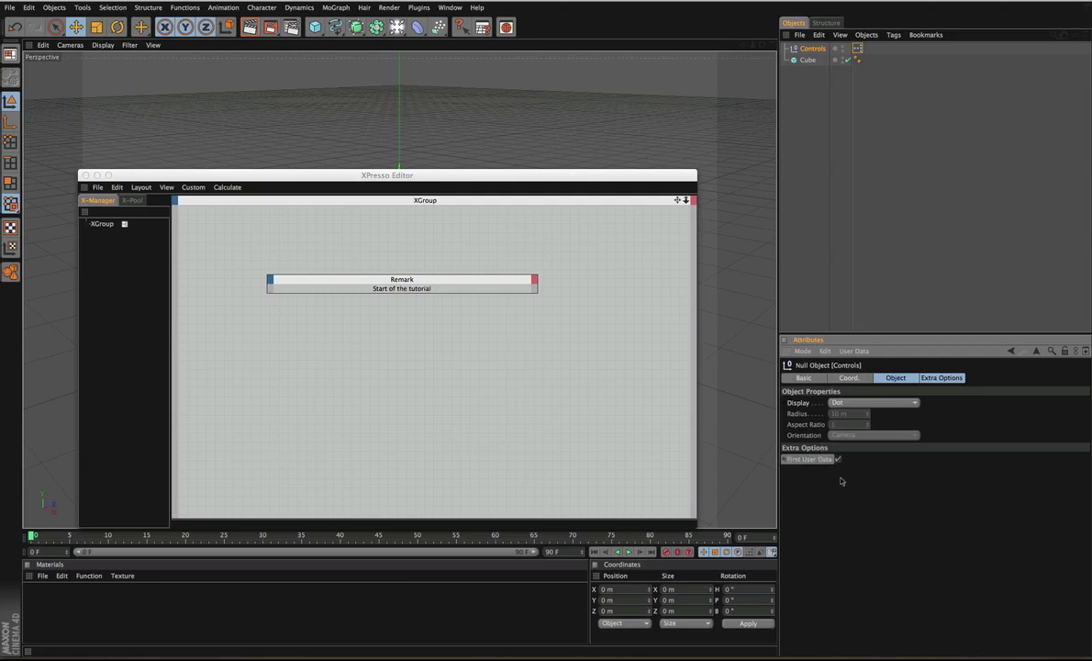
pyautogui.click(942, 378)
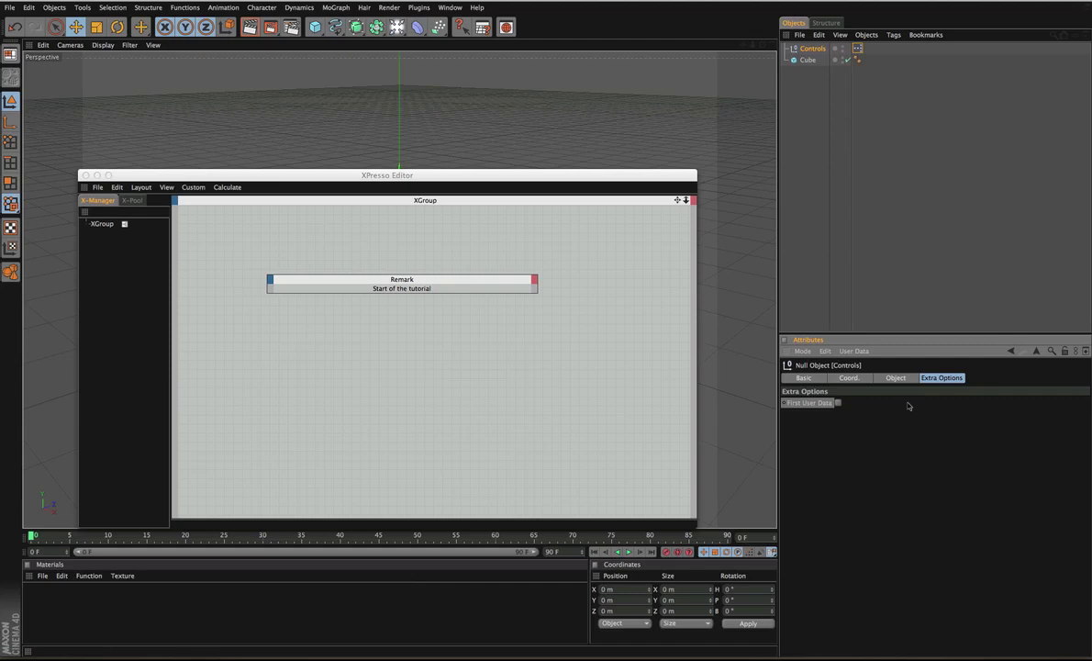
pyautogui.click(853, 351)
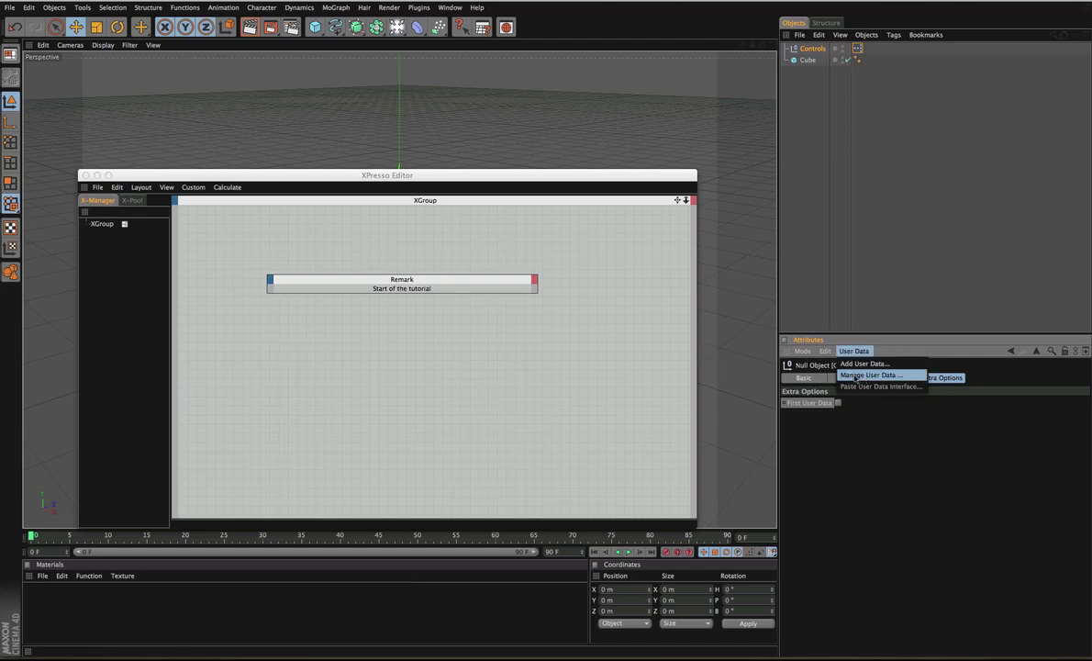
# Step: Reopen Manage User Data for Controls, move it left, and select First User Data
pyautogui.click(855, 376)
pyautogui.moveTo(734, 215); pyautogui.dragTo(404, 148)
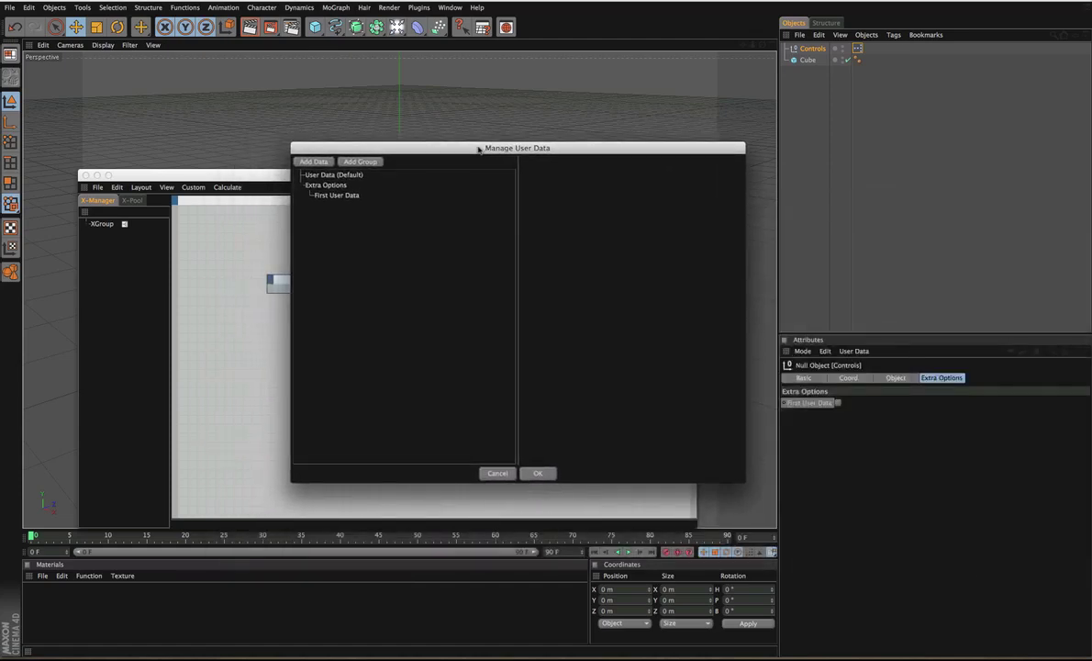
pyautogui.click(349, 196)
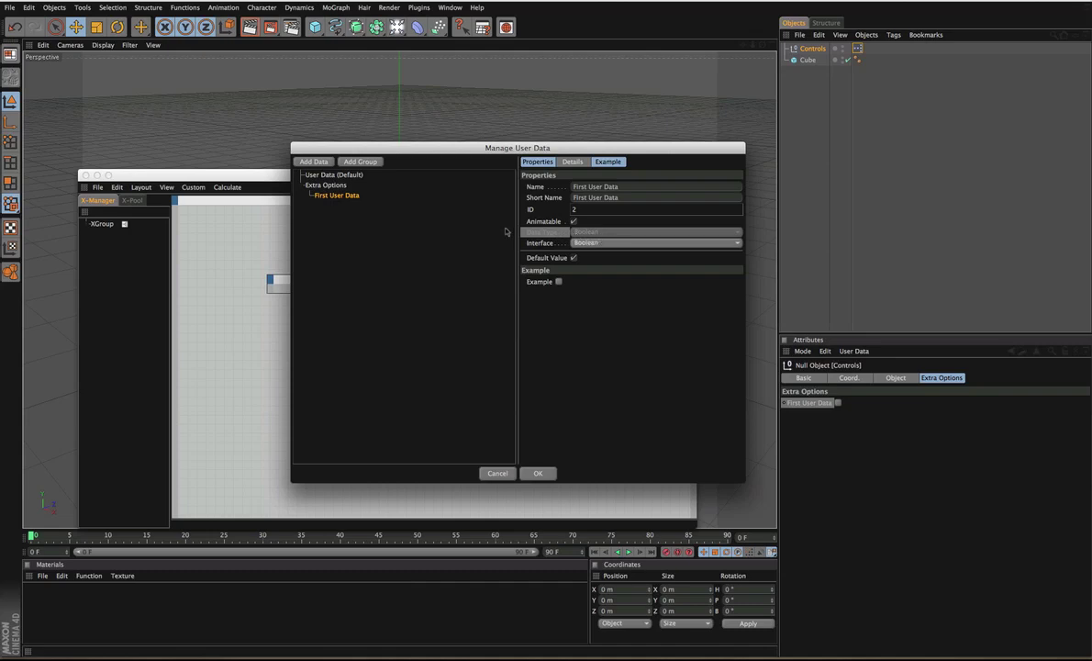
# Step: Add a new data entry under Extra Options and rename it 'Second User Data'
pyautogui.click(326, 164)
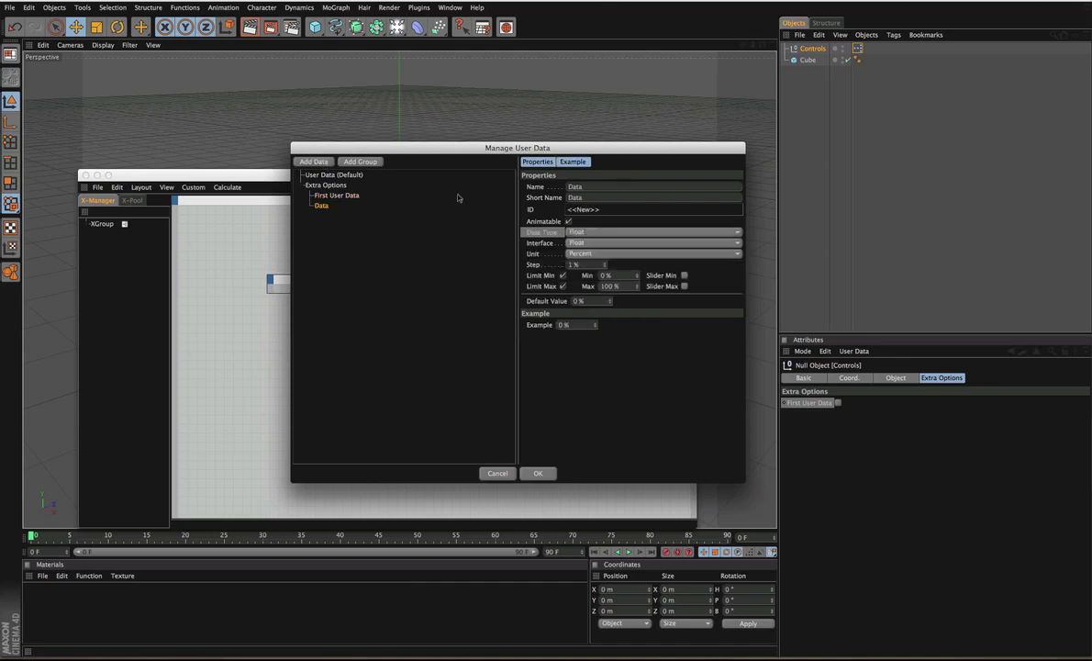
pyautogui.rightClick(335, 197)
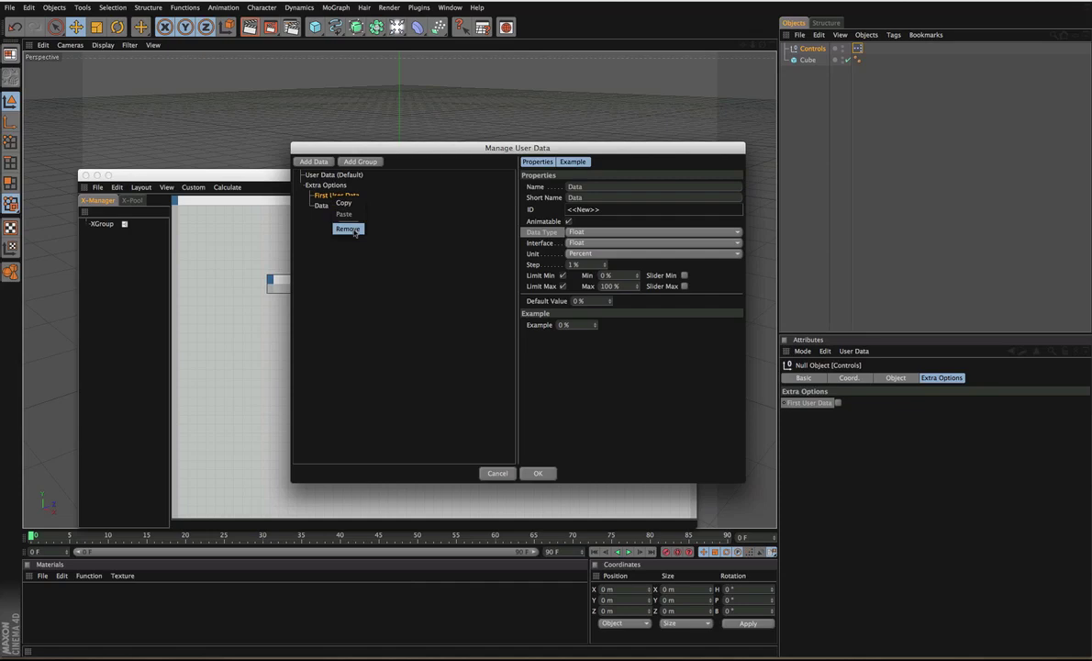
pyautogui.click(312, 196)
pyautogui.click(323, 206)
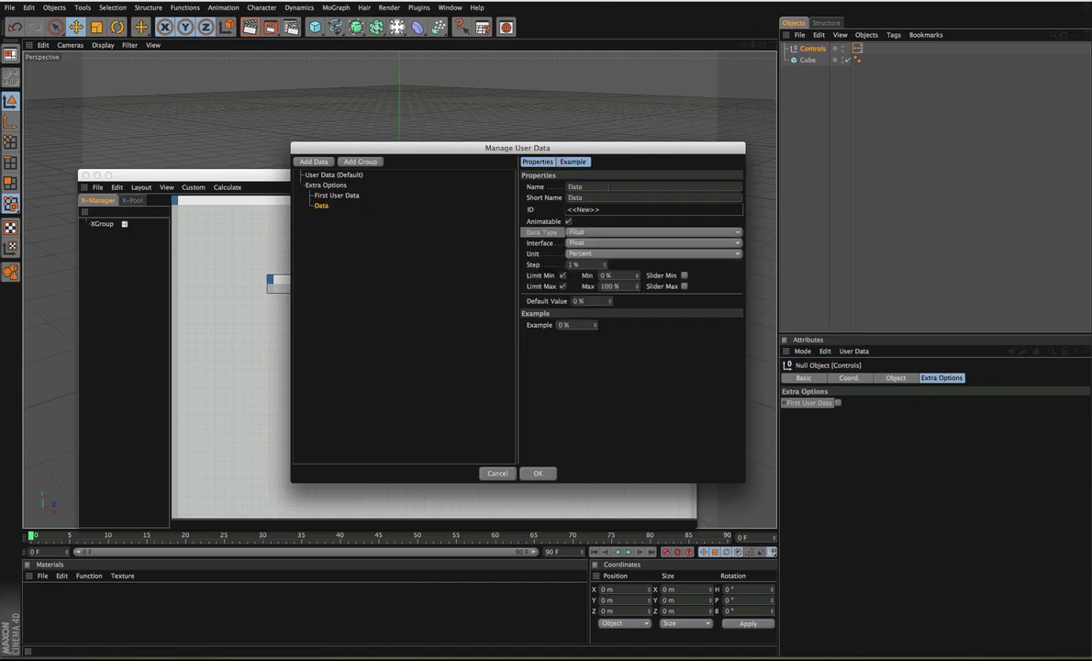
pyautogui.doubleClick(575, 186)
pyautogui.press('BackSpace')
pyautogui.write('Second User Data')
pyautogui.press('Return')
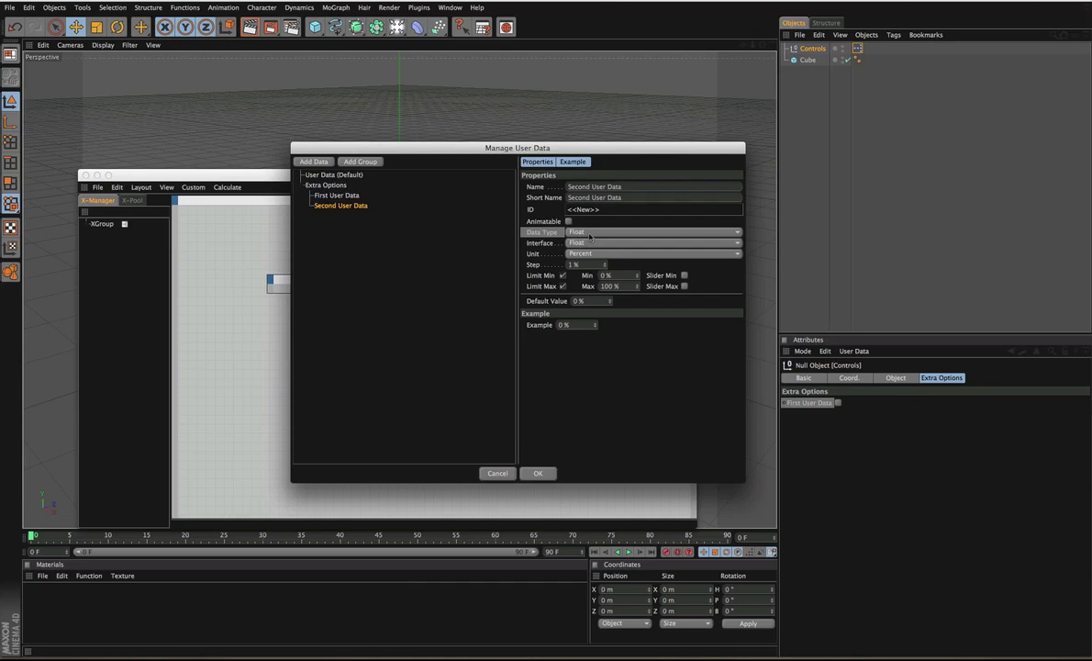
# Step: Make Second User Data a Color type with a red default value
pyautogui.click(590, 233)
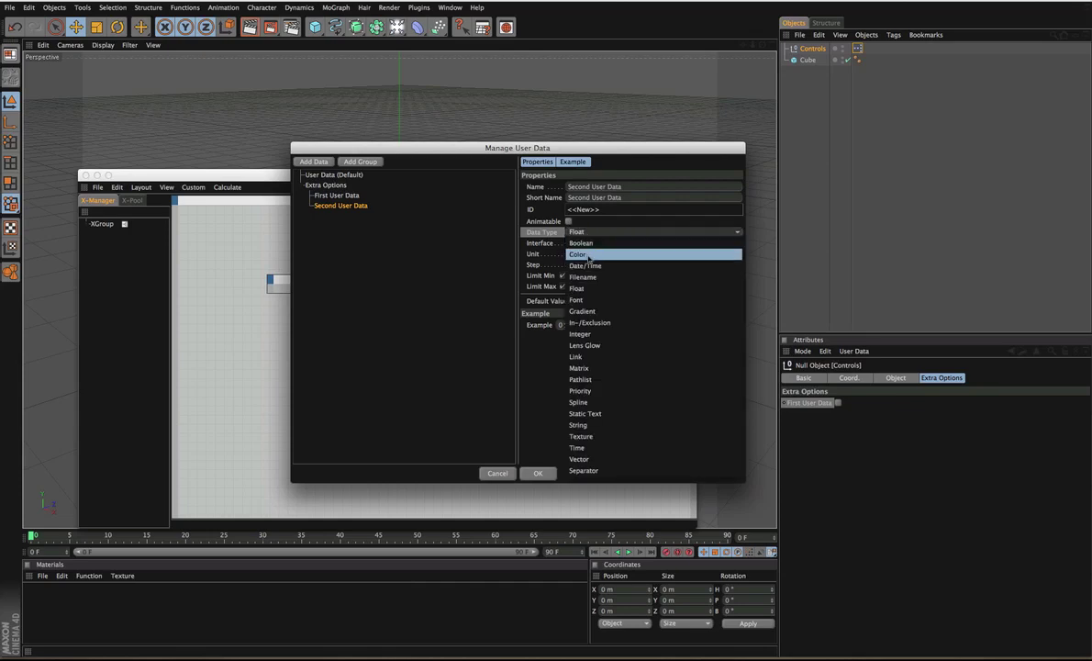
pyautogui.click(588, 254)
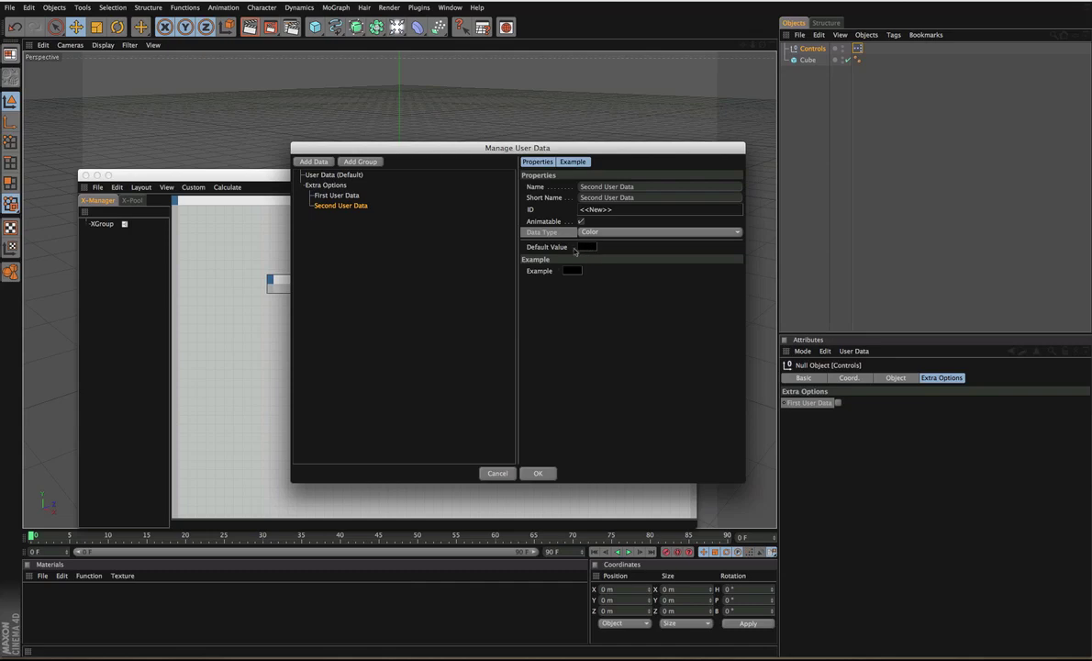
pyautogui.click(583, 248)
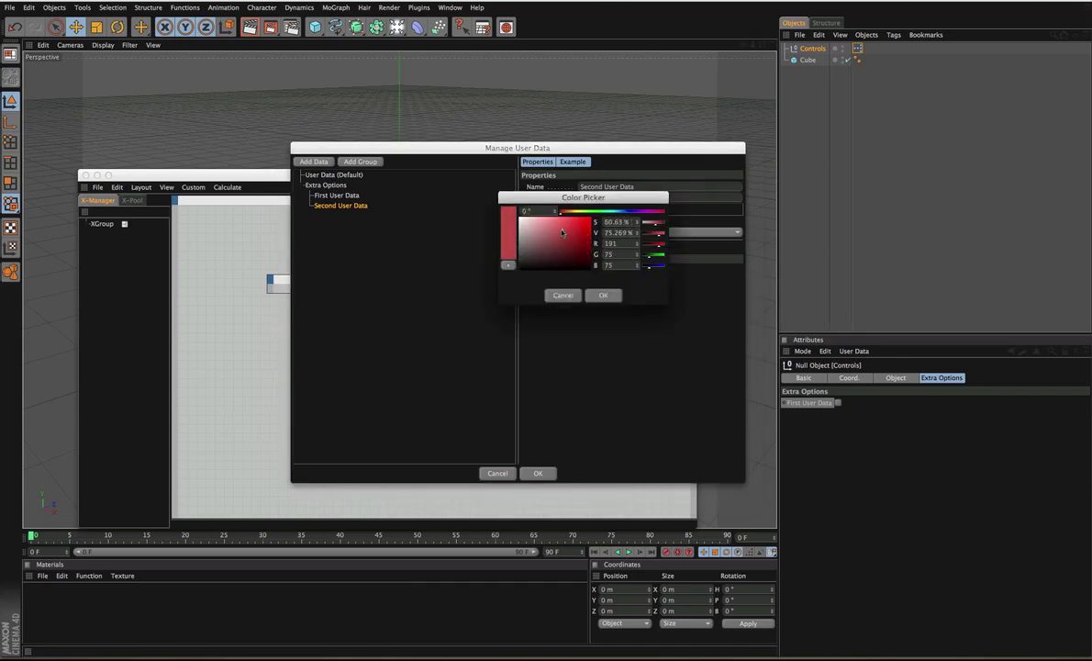
pyautogui.click(603, 295)
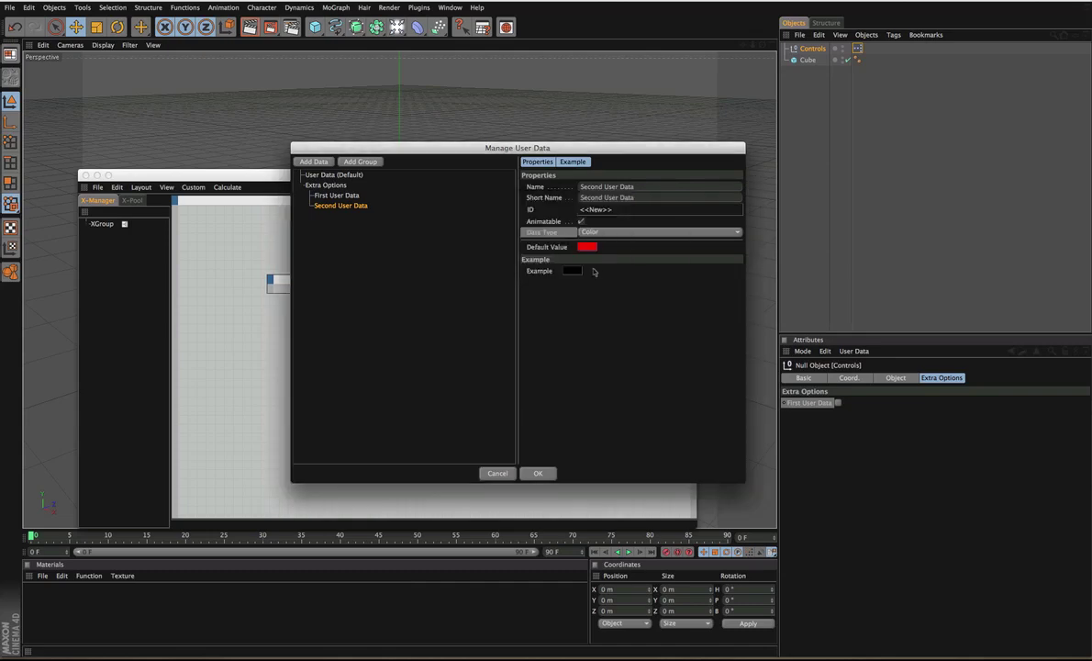
pyautogui.moveTo(545, 148); pyautogui.dragTo(557, 117)
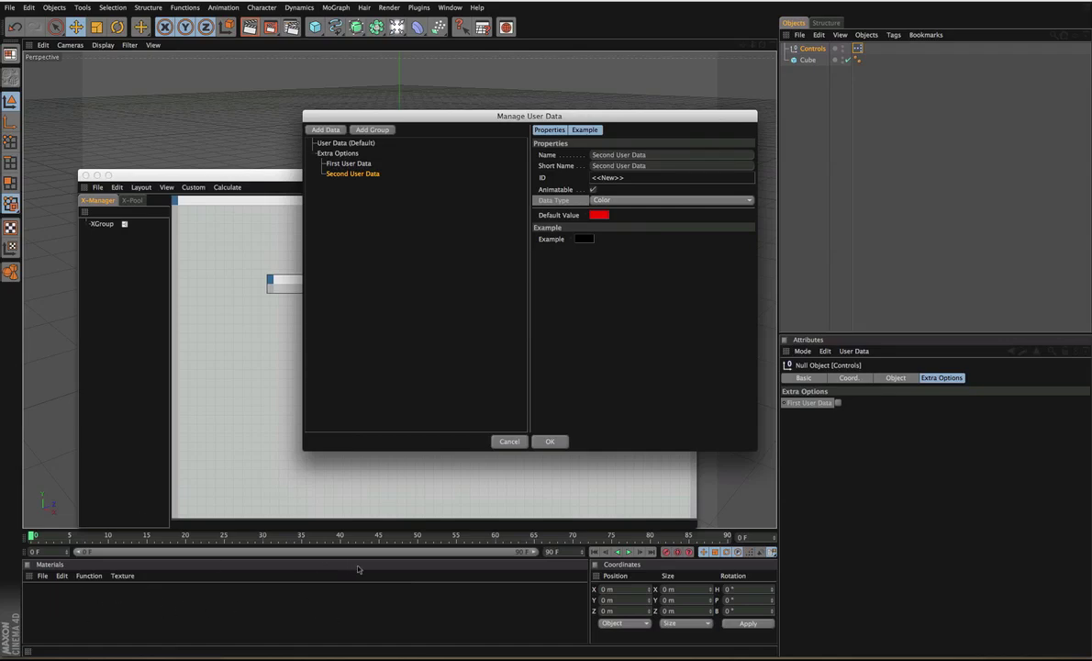
# Step: Switch Second User Data to Date/Time, then to the Filename type
pyautogui.click(596, 199)
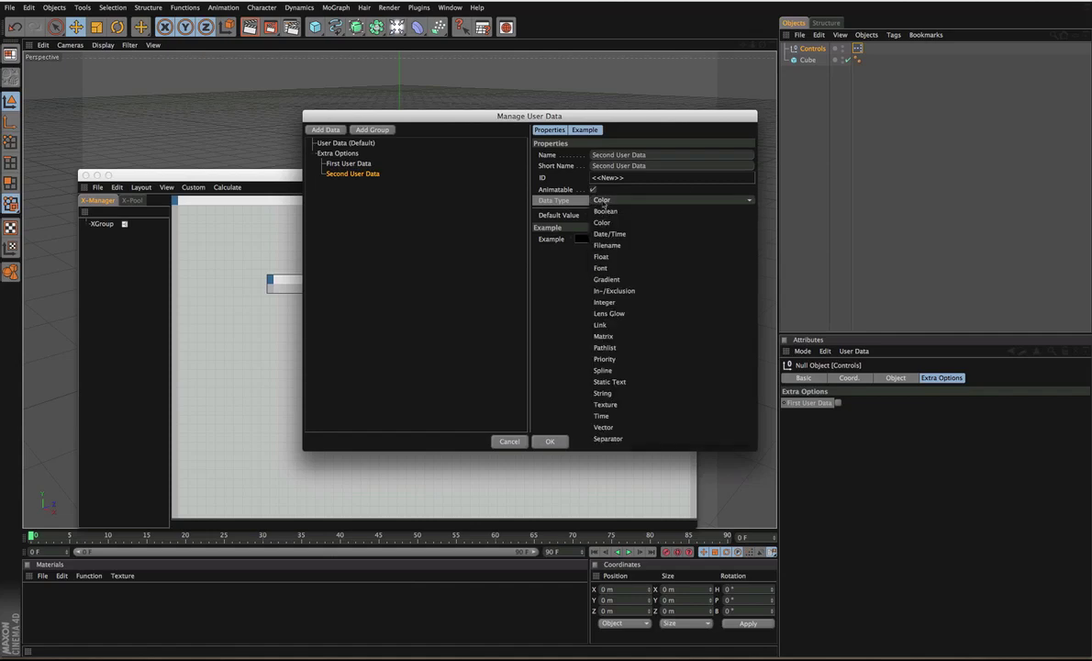
pyautogui.click(601, 234)
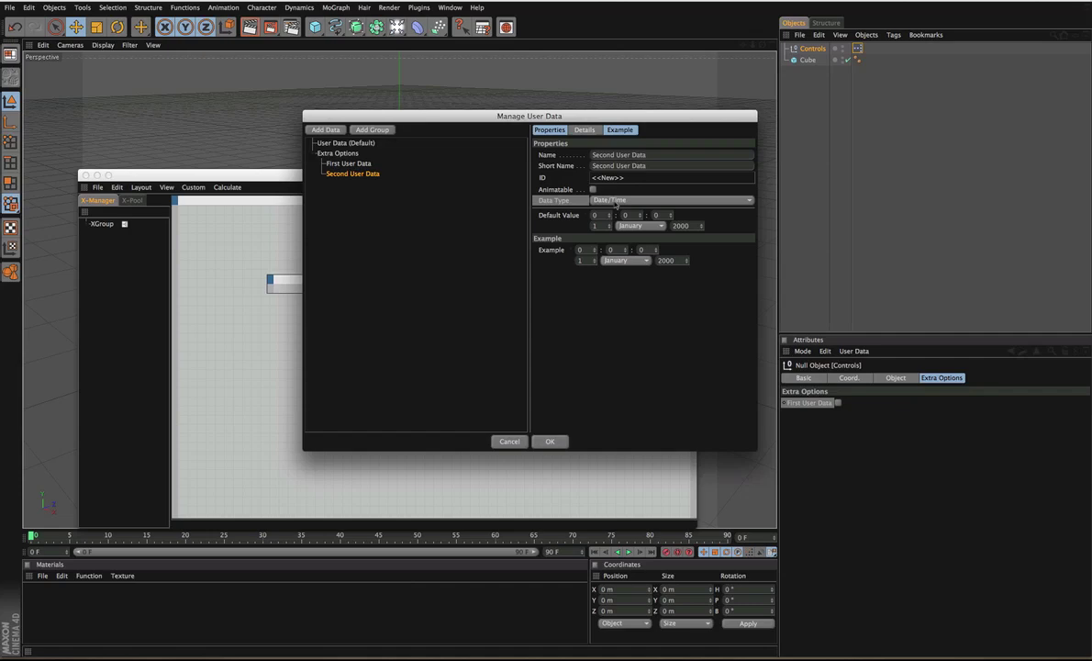
pyautogui.click(612, 202)
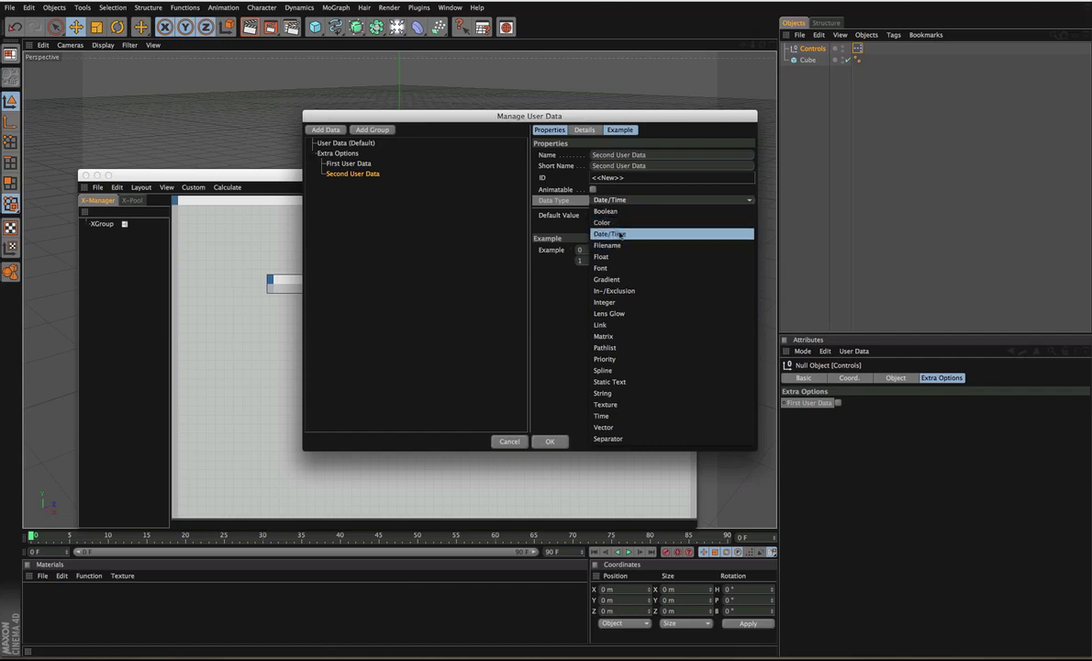
pyautogui.click(613, 245)
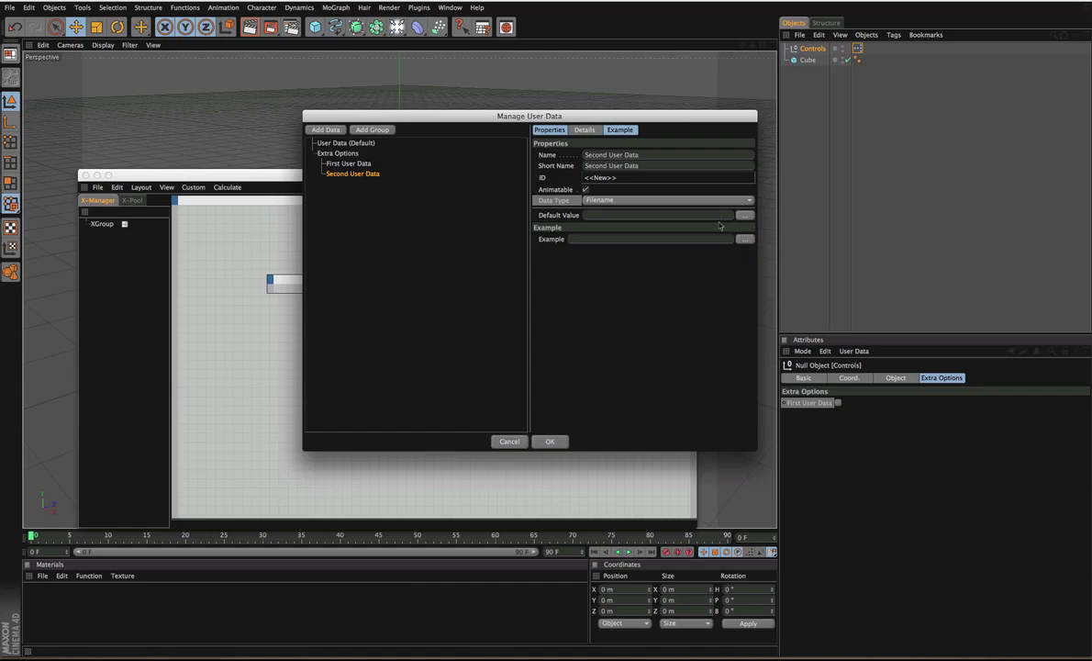
# Step: Switch the user data entry back to the Float type with the plain Float interface
pyautogui.click(601, 200)
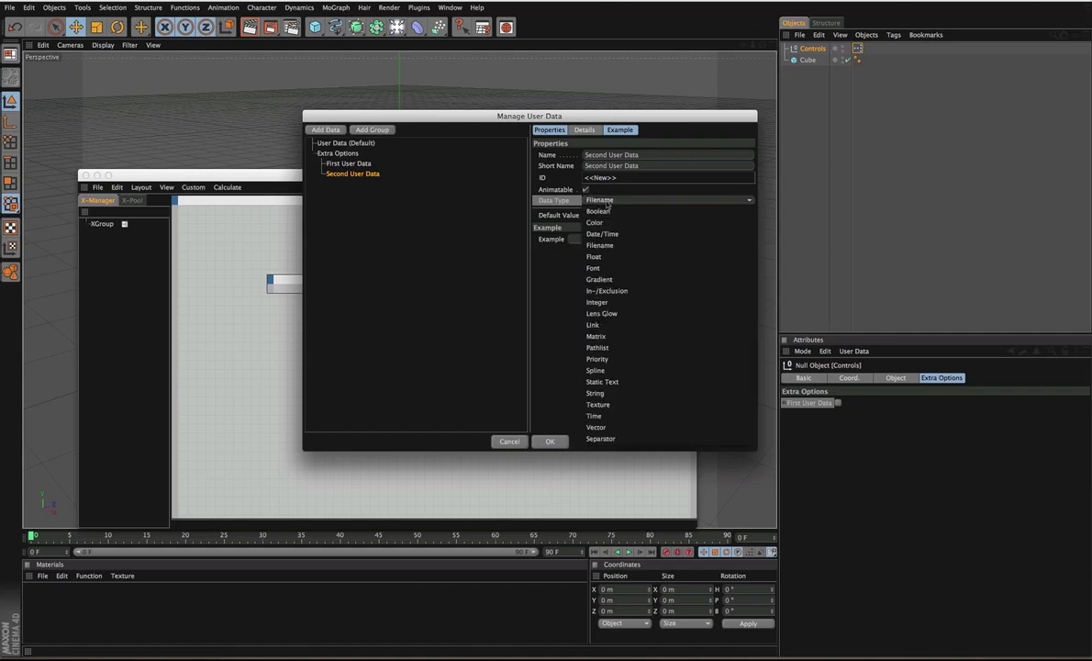
pyautogui.click(604, 257)
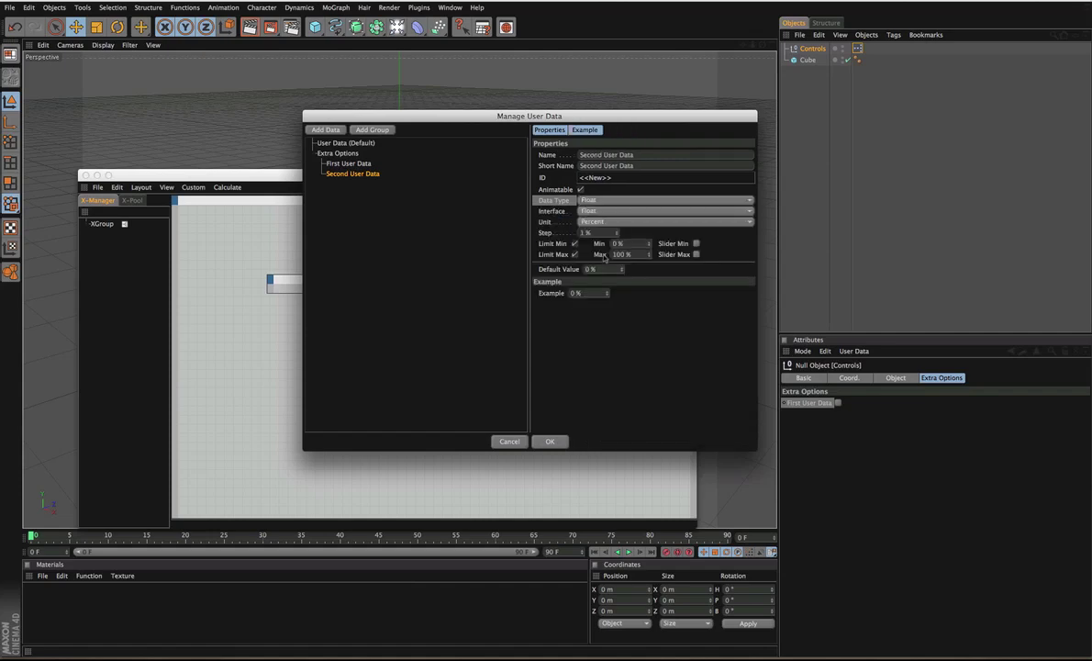
pyautogui.click(592, 214)
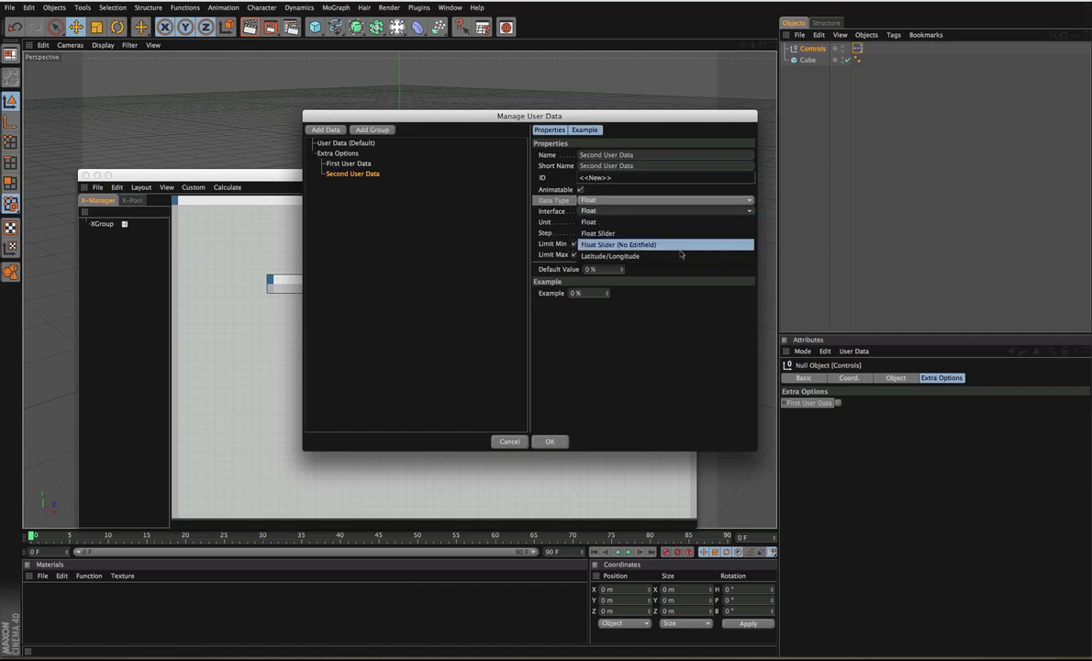
pyautogui.click(610, 222)
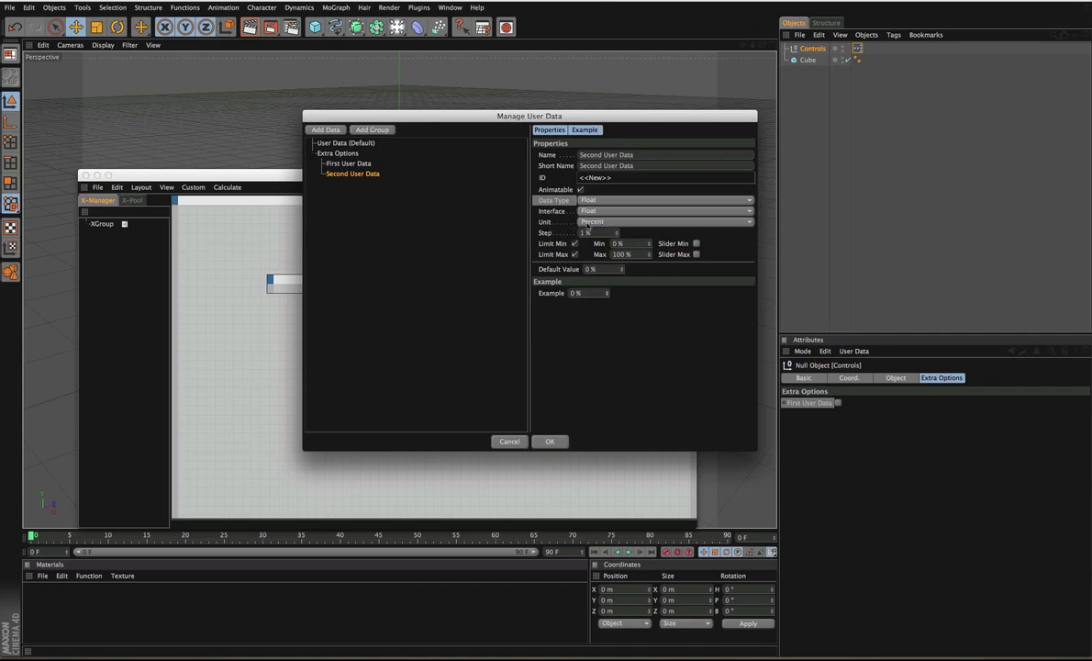
# Step: Compare the Real, Degree and Meter units, settling back on Real
pyautogui.click(597, 222)
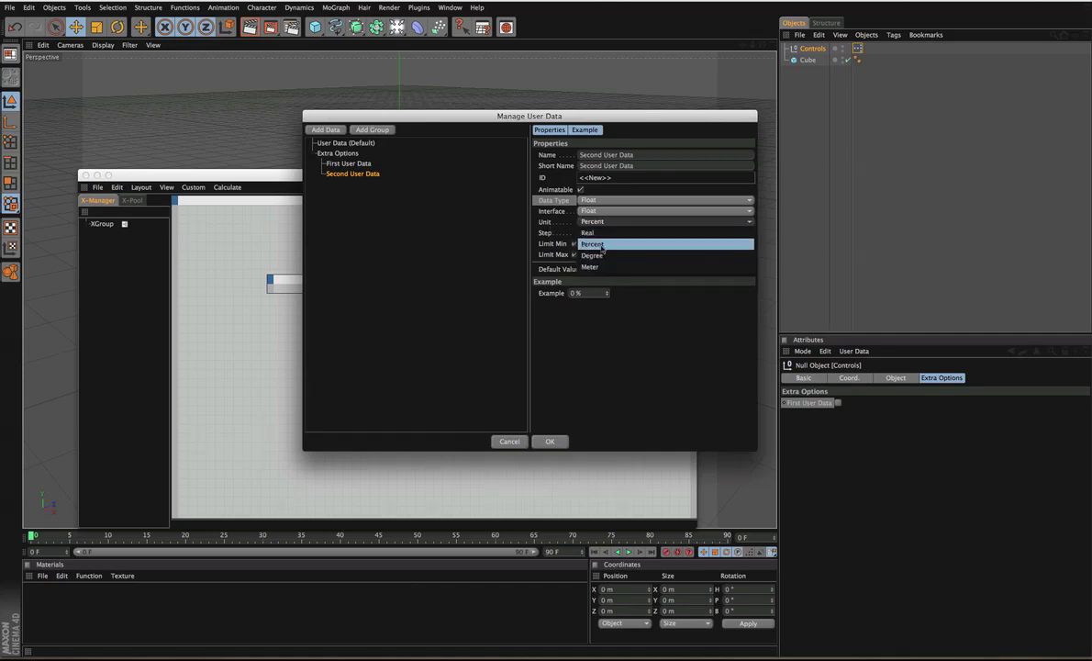
pyautogui.click(595, 234)
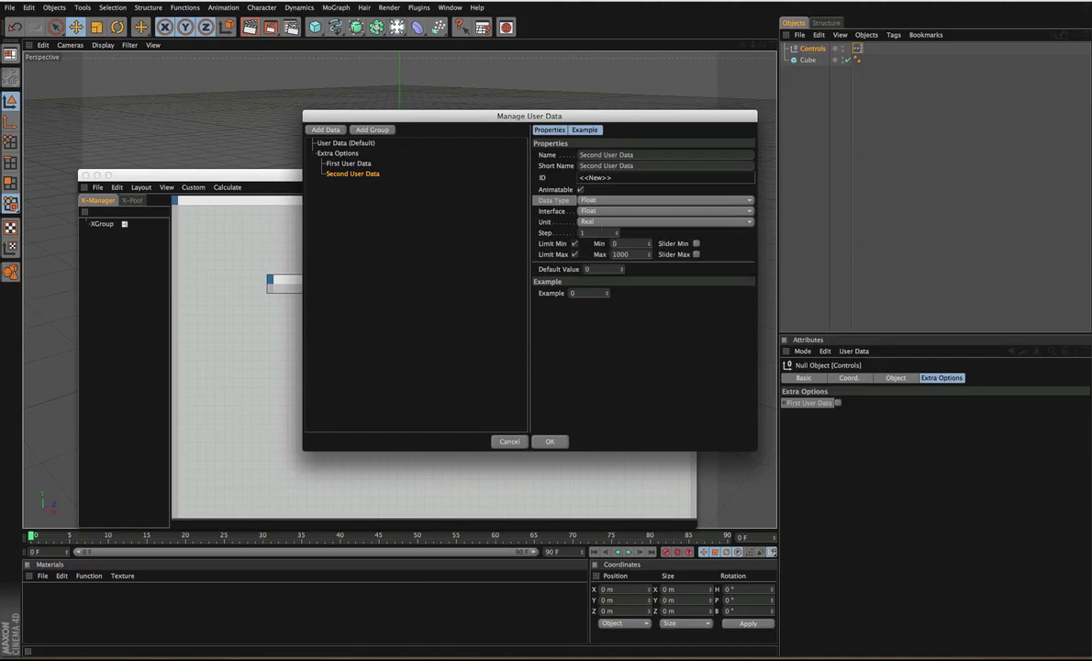
pyautogui.click(587, 221)
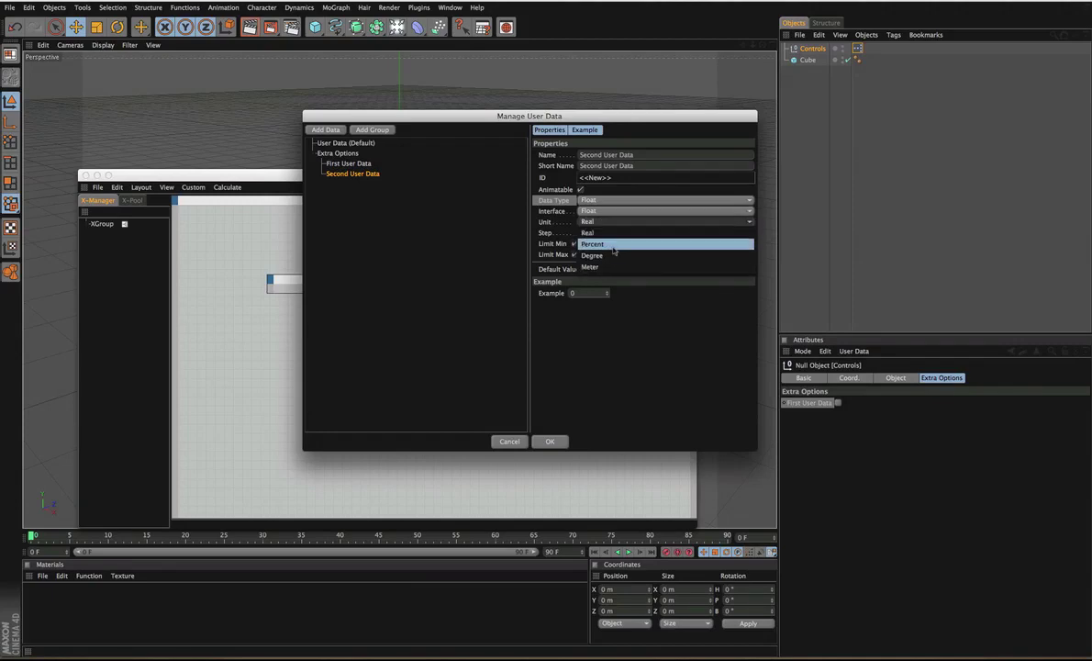
pyautogui.click(612, 255)
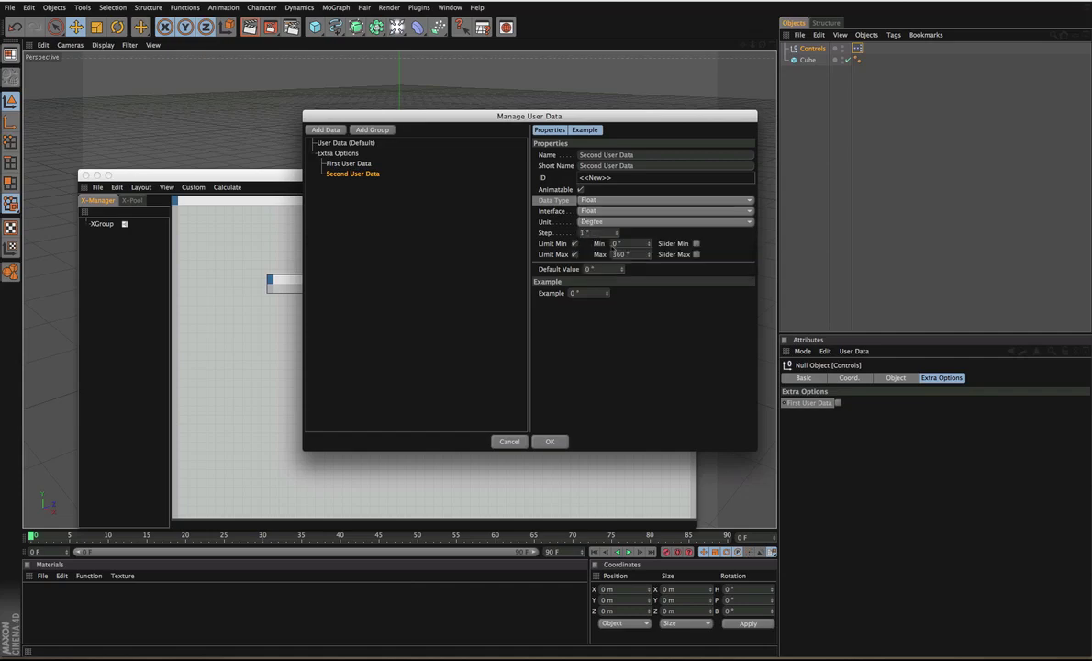
pyautogui.click(570, 292)
pyautogui.click(597, 222)
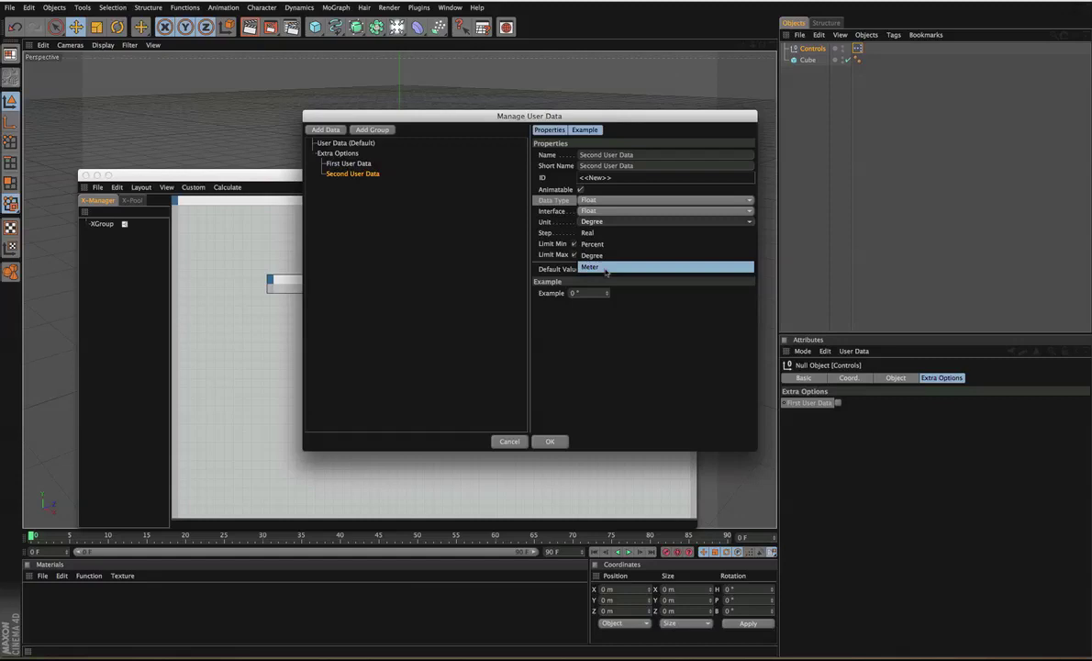
pyautogui.click(601, 266)
pyautogui.click(597, 222)
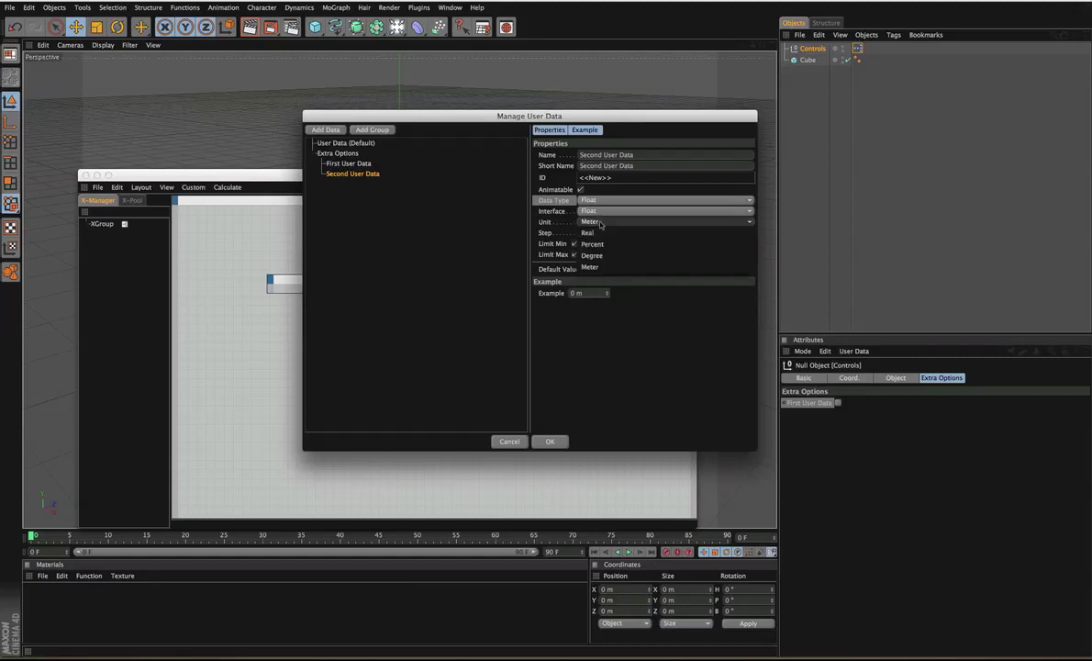
pyautogui.click(612, 230)
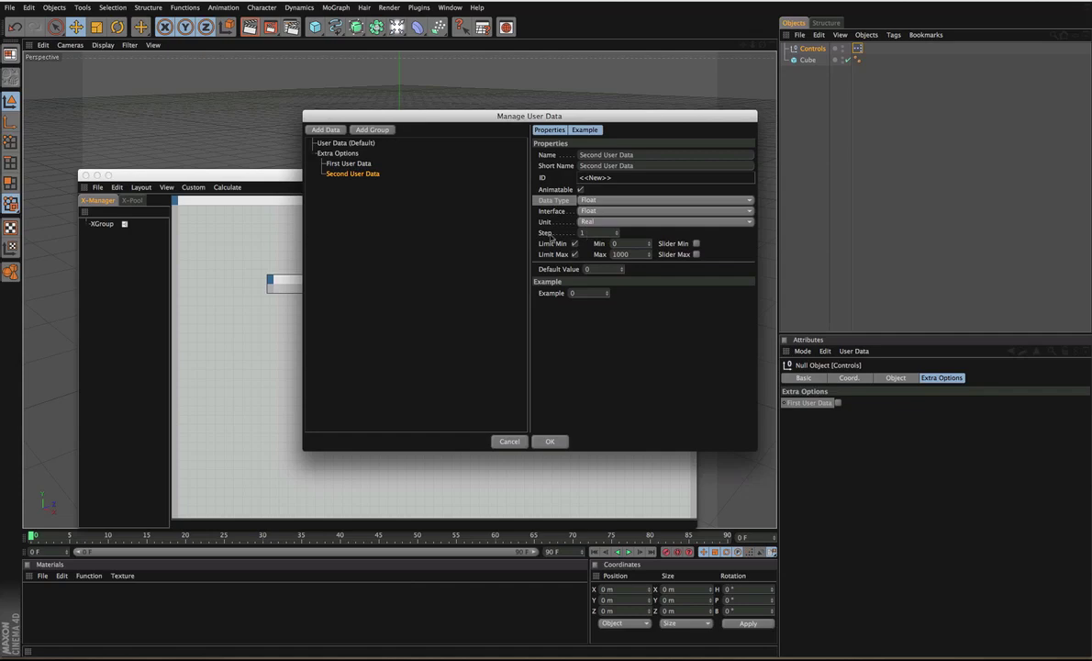
# Step: Set the step to 5 and confirm so Second User Data appears in Extra Options
pyautogui.click(582, 232)
pyautogui.moveTo(608, 296); pyautogui.dragTo(605, 271)
pyautogui.click(618, 233)
pyautogui.write('5')
pyautogui.press('Return')
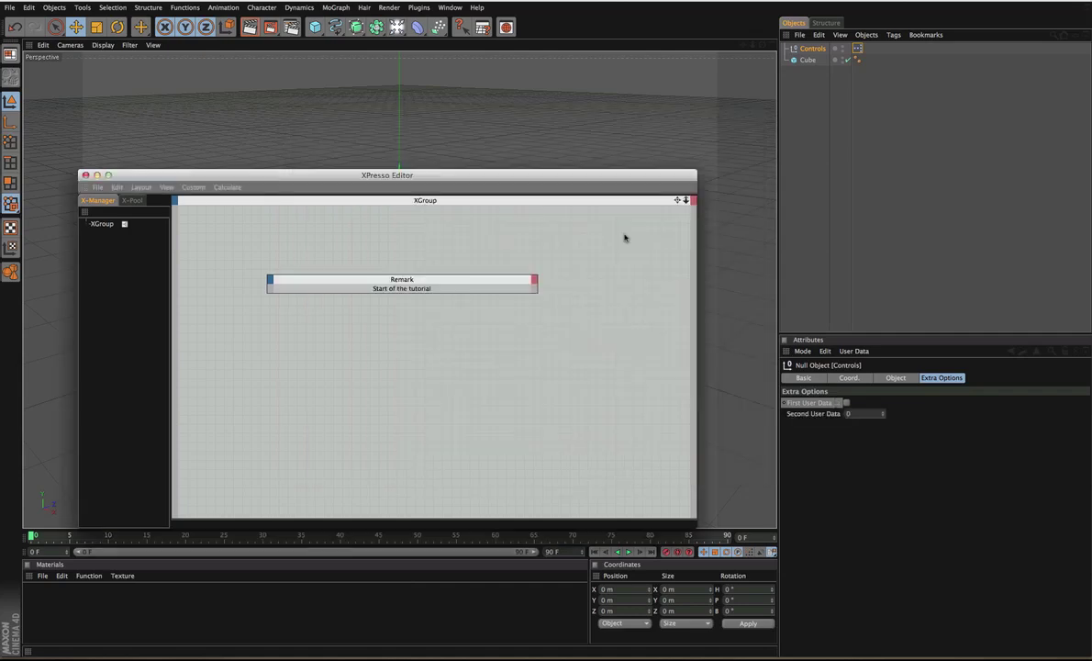
# Step: Open Manage User Data, select Second User Data, and move the dialog to screen centre
pyautogui.click(853, 350)
pyautogui.click(811, 376)
pyautogui.click(665, 267)
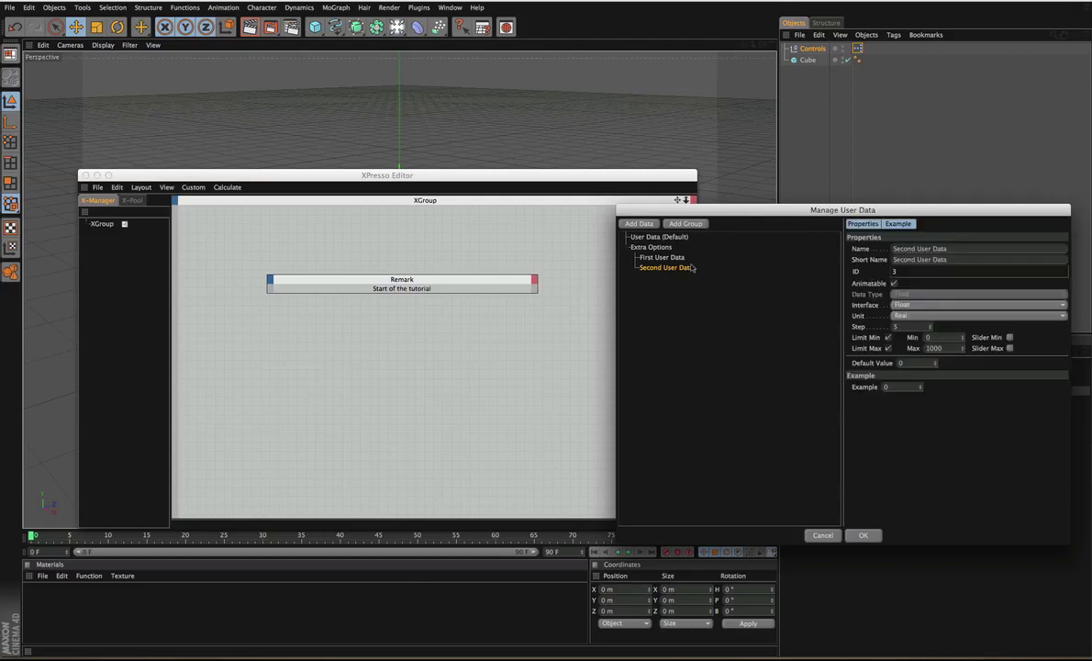
pyautogui.moveTo(721, 210); pyautogui.dragTo(330, 134)
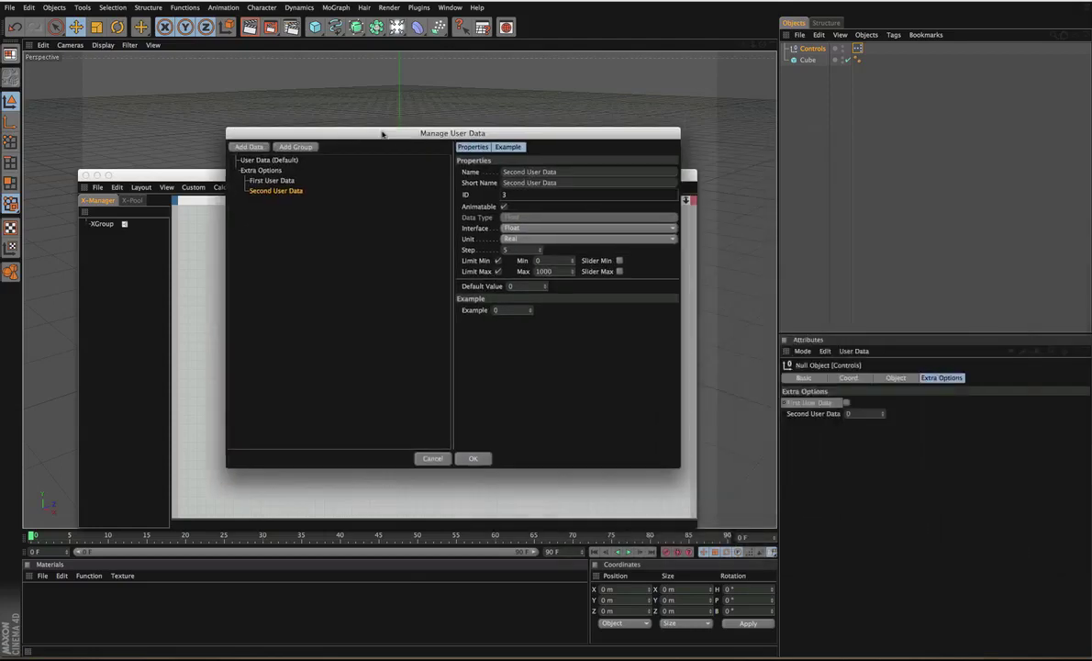
# Step: Change the step to 0.05 and test the example value with it
pyautogui.click(529, 308)
pyautogui.moveTo(529, 309); pyautogui.dragTo(529, 321)
pyautogui.write('0.052.75')
pyautogui.moveTo(530, 309); pyautogui.dragTo(531, 324)
pyautogui.click(486, 261)
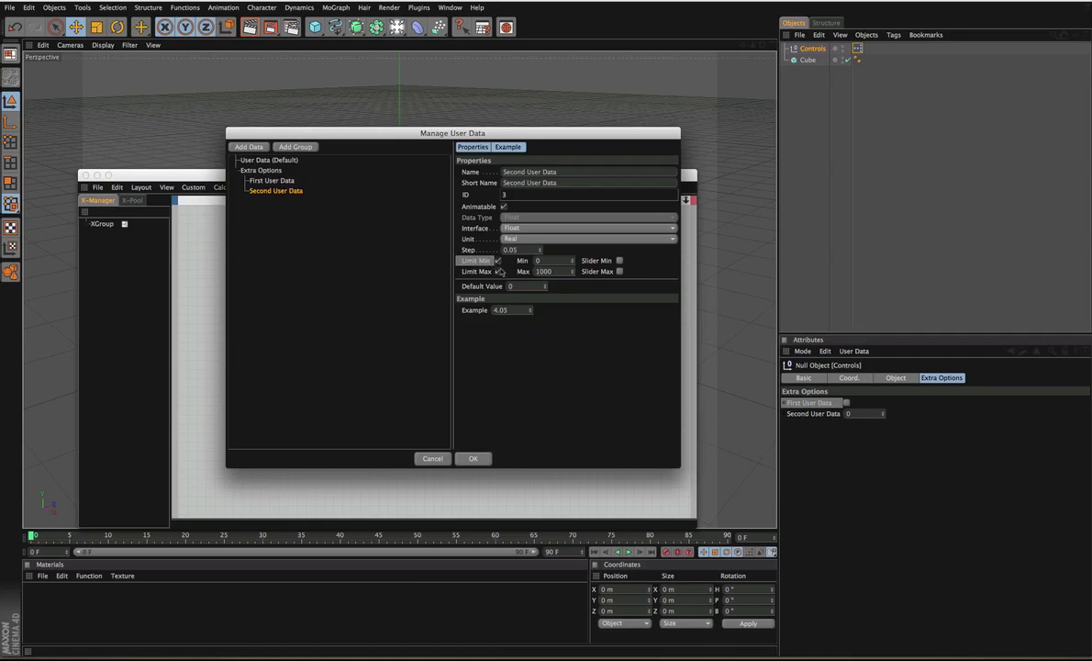
# Step: Re-enable the minimum and maximum limits and set the maximum to 30
pyautogui.click(497, 271)
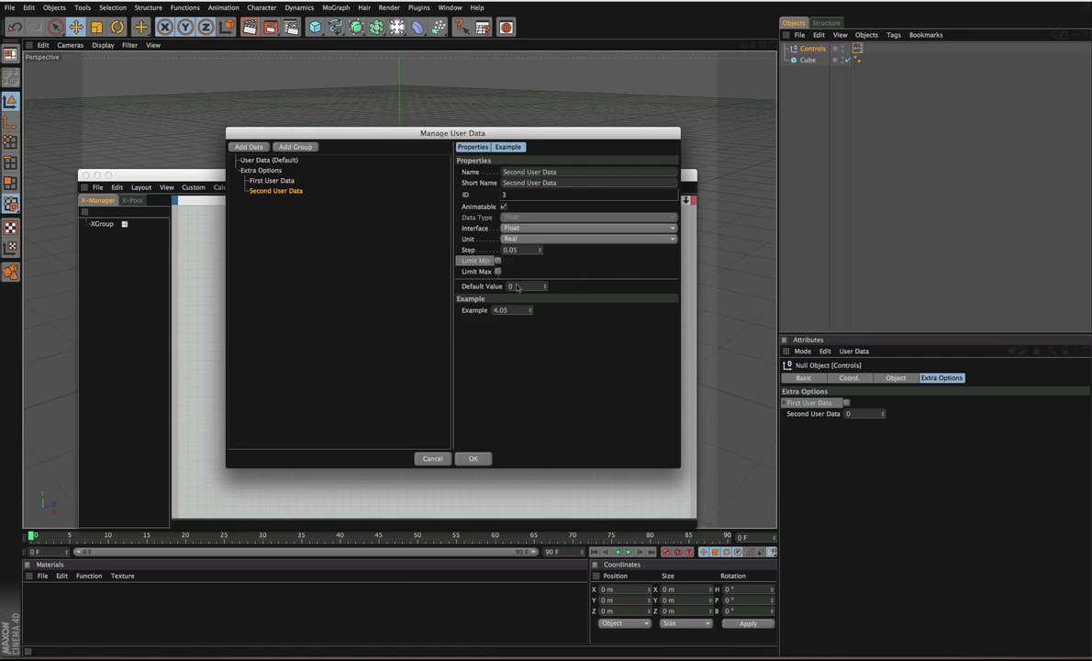
pyautogui.click(497, 260)
pyautogui.click(496, 261)
pyautogui.click(497, 271)
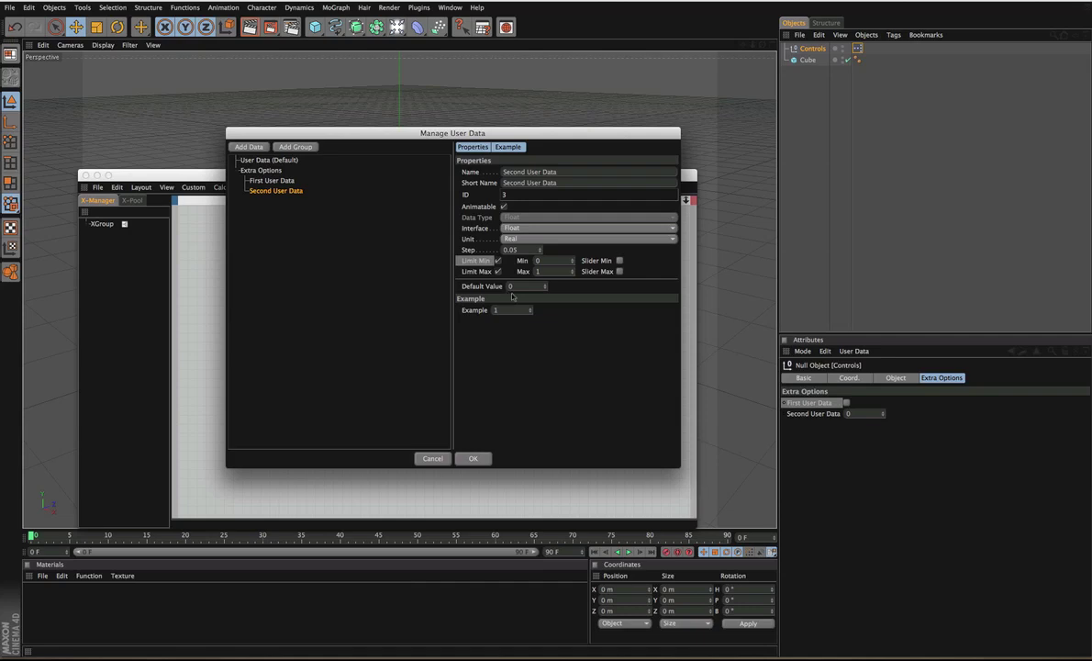
pyautogui.click(549, 272)
pyautogui.write('30')
pyautogui.press('Return')
pyautogui.press('Return')
# Step: Enable separate slider minimum and maximum and switch the interface to Float Slider
pyautogui.click(619, 260)
pyautogui.click(619, 272)
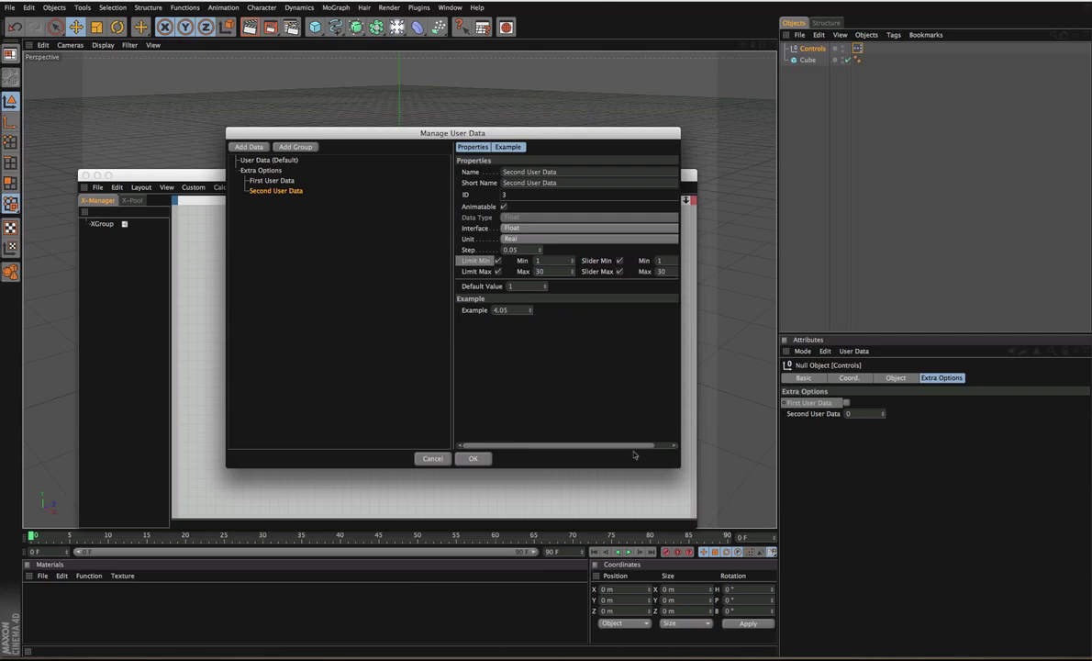
pyautogui.hscroll(2, 633, 453)
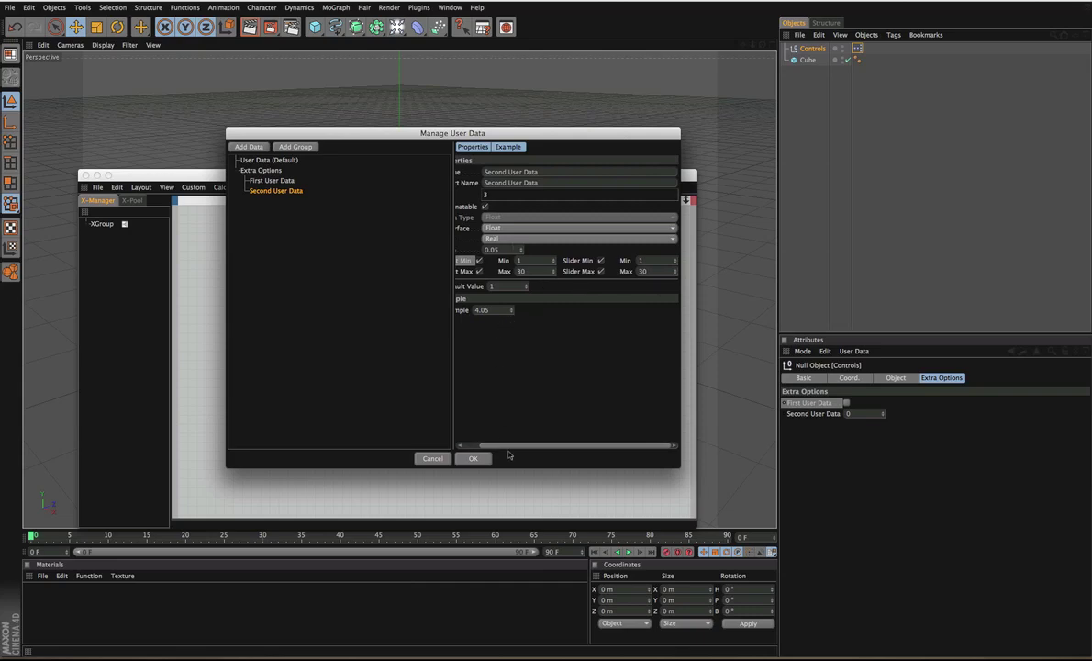
pyautogui.hscroll(-2, 500, 385)
pyautogui.click(521, 238)
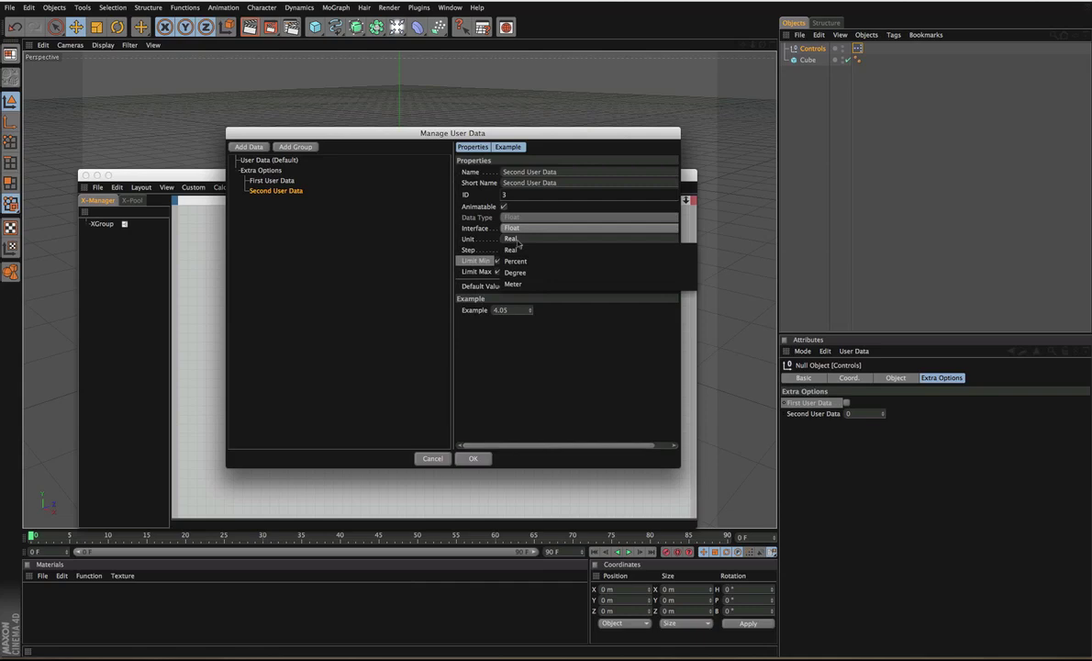
pyautogui.click(521, 237)
pyautogui.click(523, 229)
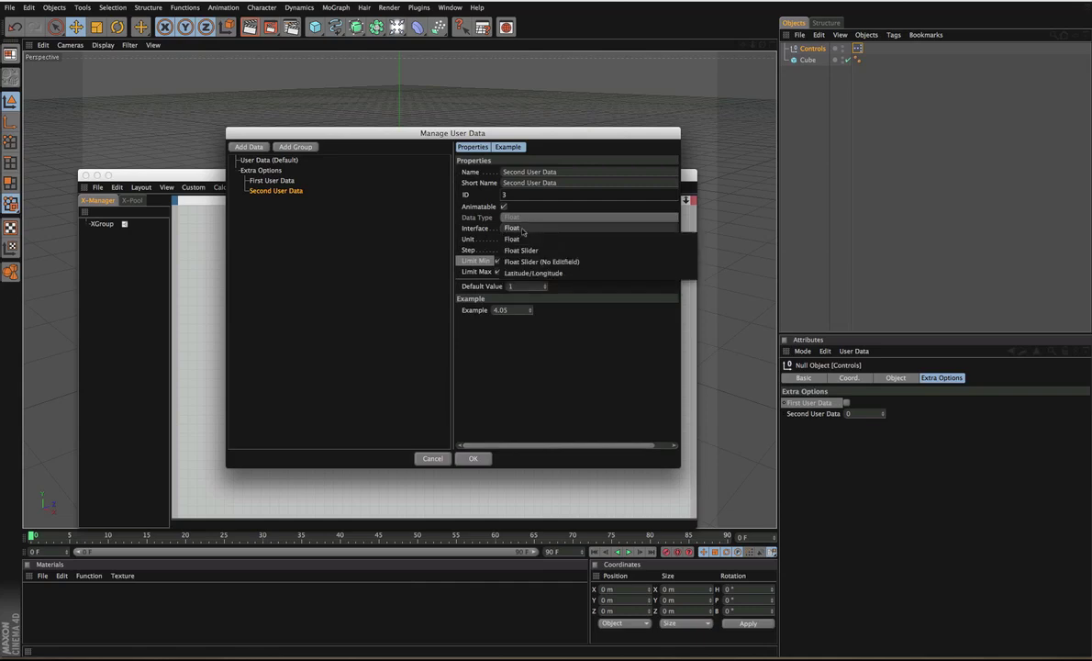
pyautogui.click(521, 238)
pyautogui.click(510, 228)
pyautogui.click(518, 245)
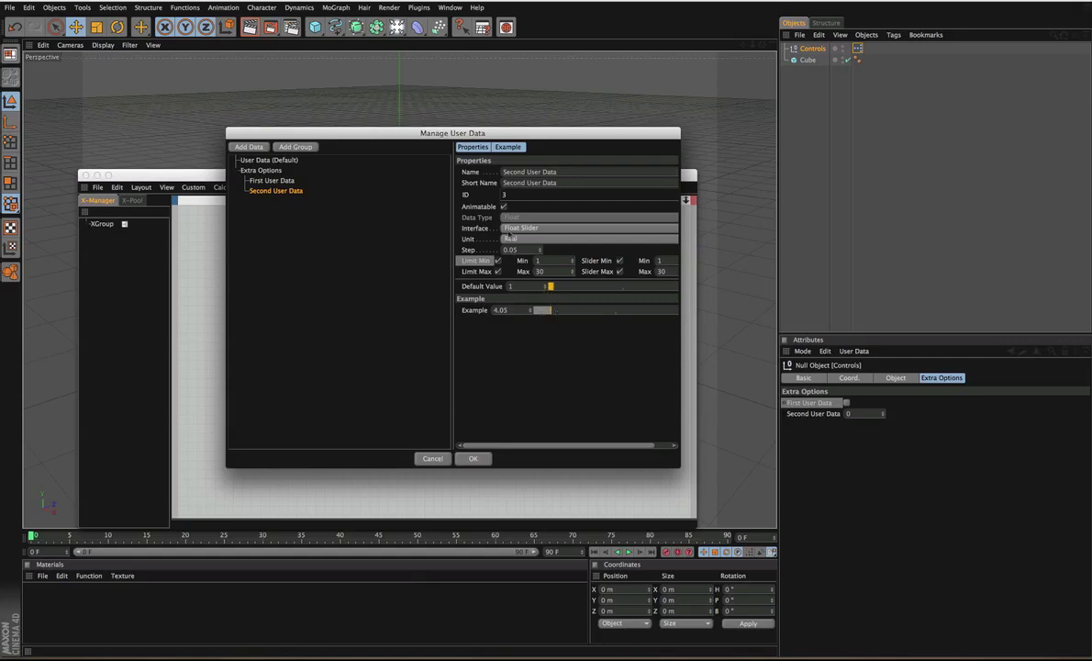
pyautogui.click(509, 231)
pyautogui.click(510, 232)
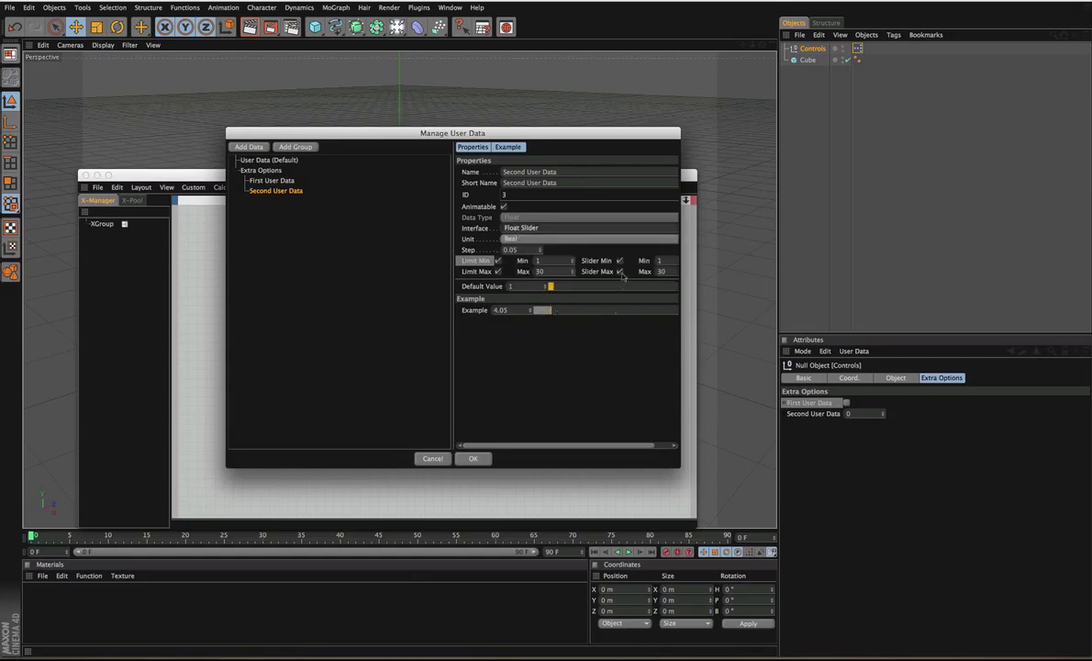
# Step: Set the slider range to a minimum of 12 and a maximum of 24
pyautogui.click(659, 260)
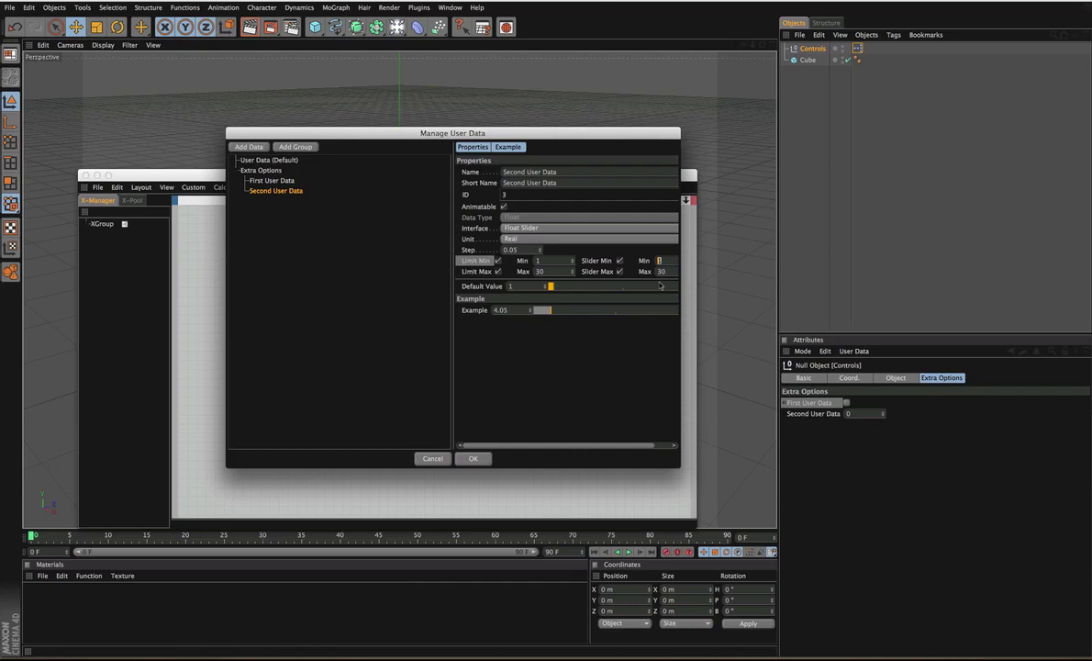
pyautogui.write('12')
pyautogui.press('Return')
pyautogui.click(660, 271)
pyautogui.write('24')
pyautogui.press('Return')
# Step: Test the example value at 14.9, 24, 30, 11.1 and 10.4
pyautogui.moveTo(531, 311); pyautogui.dragTo(567, 310)
pyautogui.moveTo(496, 309); pyautogui.dragTo(606, 321)
pyautogui.moveTo(531, 310); pyautogui.dragTo(531, 292)
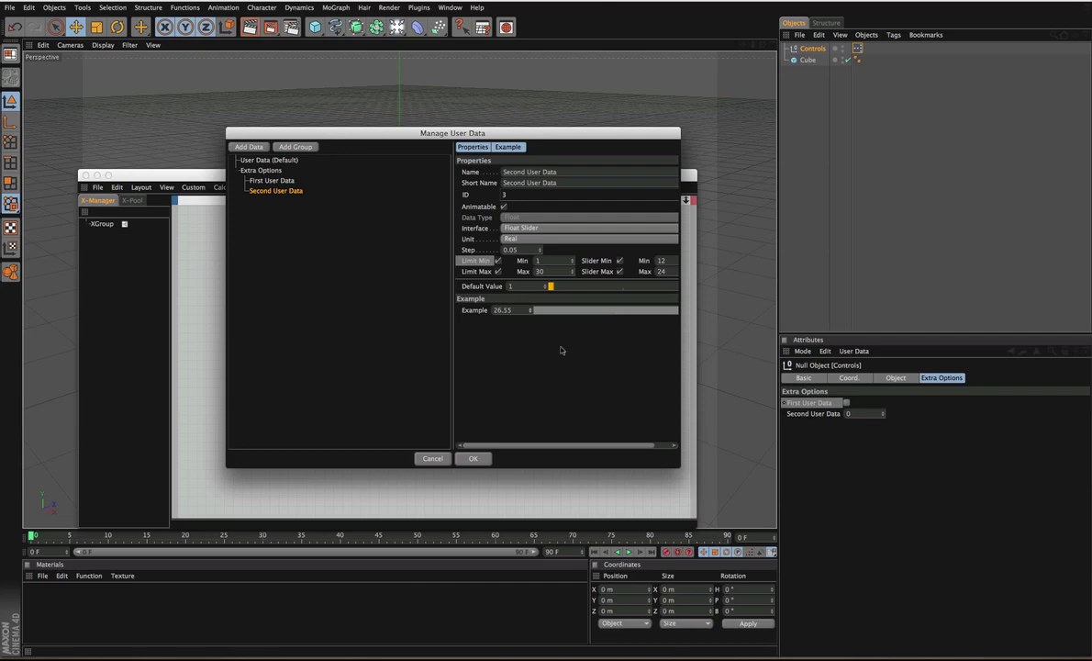
pyautogui.moveTo(502, 252); pyautogui.dragTo(494, 291)
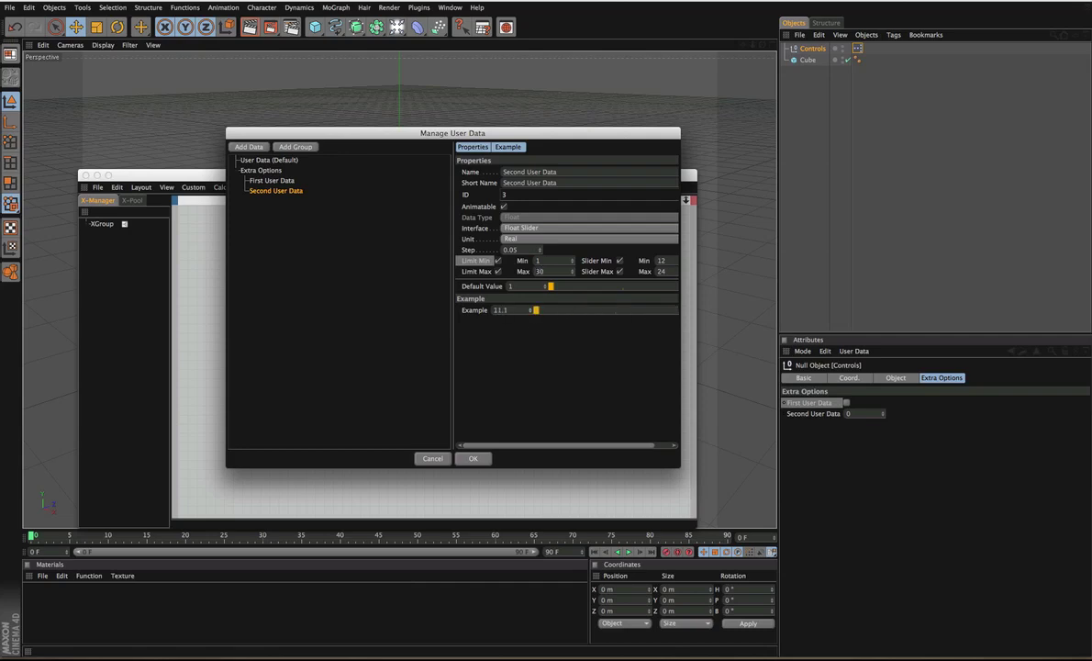
pyautogui.moveTo(530, 310); pyautogui.dragTo(447, 263)
# Step: Switch the interface to Float Slider (No Editfield) and test its example slider
pyautogui.click(523, 227)
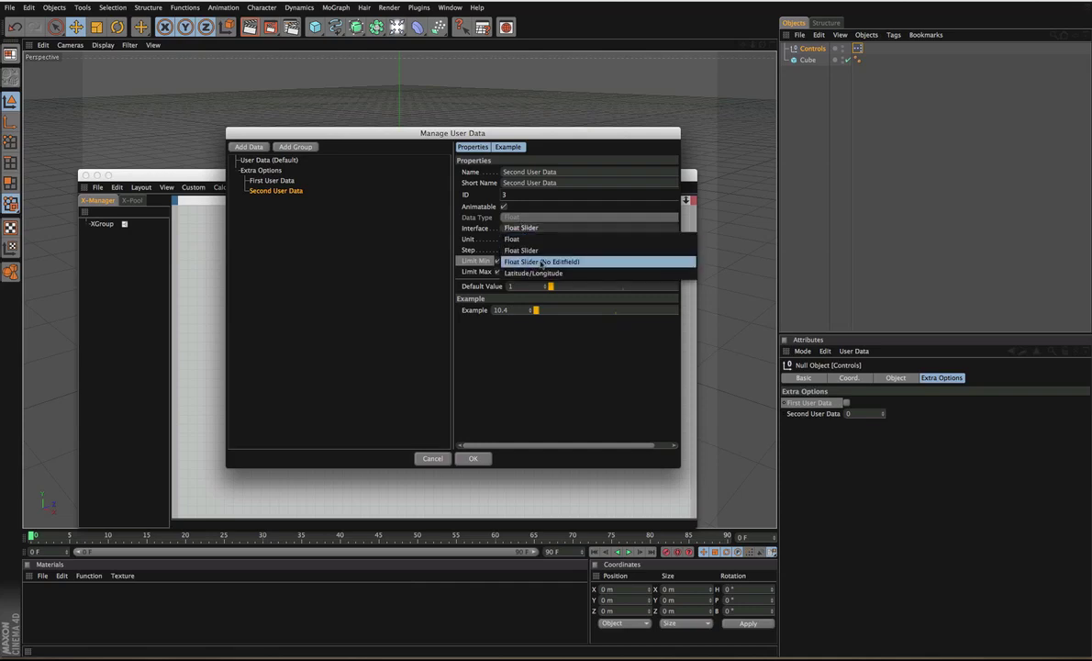
pyautogui.click(541, 262)
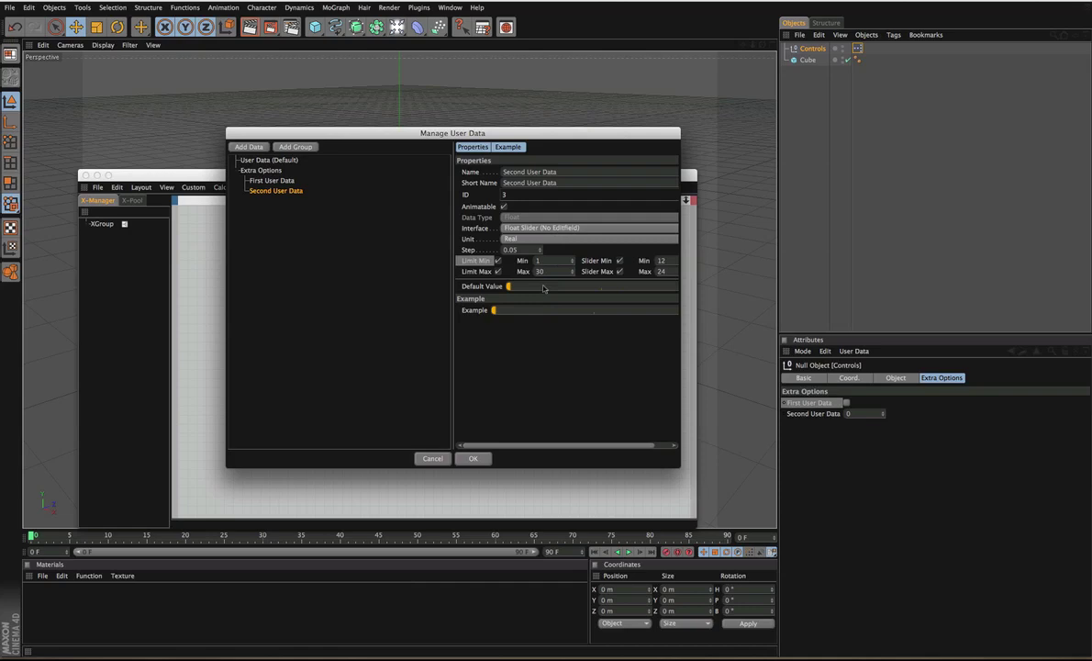
pyautogui.moveTo(493, 310); pyautogui.dragTo(589, 312)
pyautogui.click(560, 310)
pyautogui.click(544, 311)
pyautogui.click(541, 311)
# Step: Change the interface to Latitude/Longitude and confirm the example seconds value
pyautogui.doubleClick(510, 249)
pyautogui.click(542, 228)
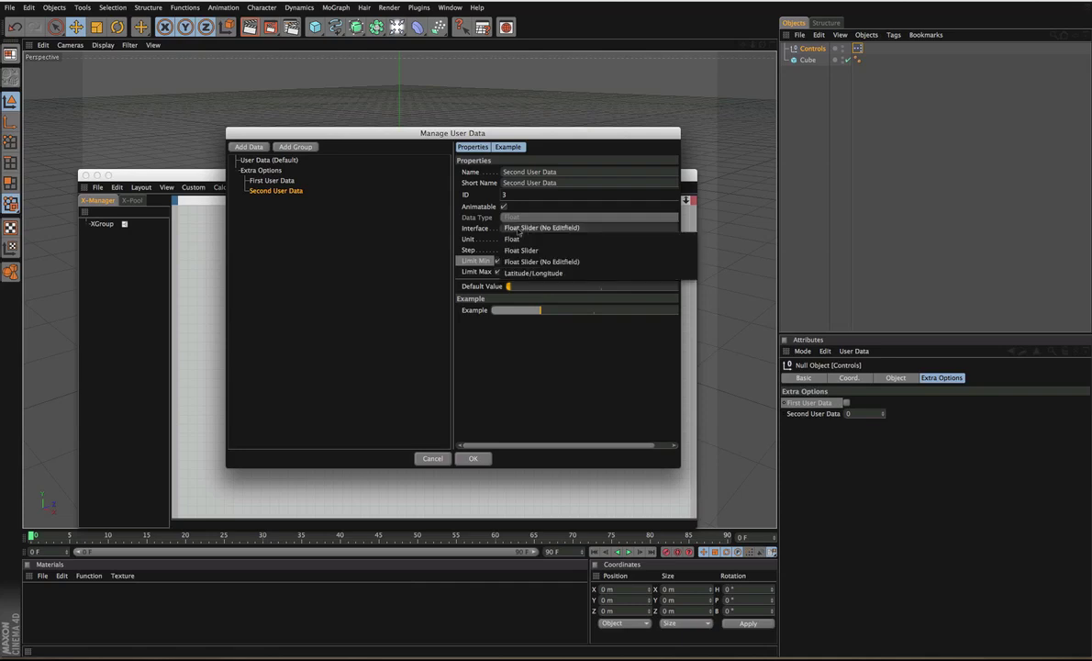
pyautogui.click(571, 272)
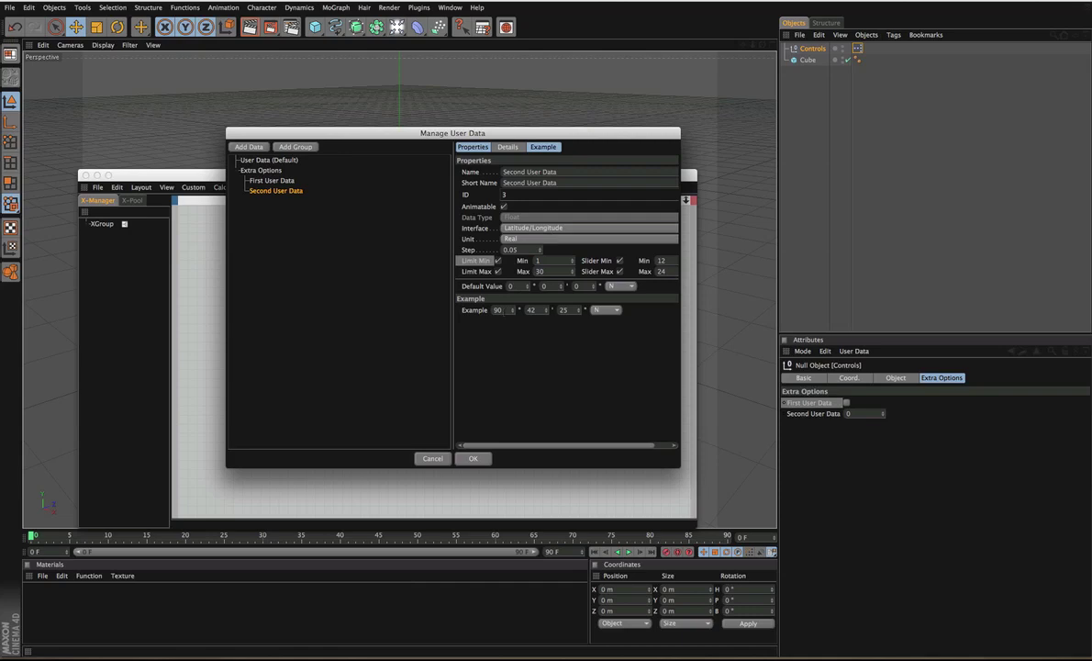
pyautogui.press('Return')
# Step: Add a new Data entry with the Font type, keeping the True Type Font default
pyautogui.click(237, 144)
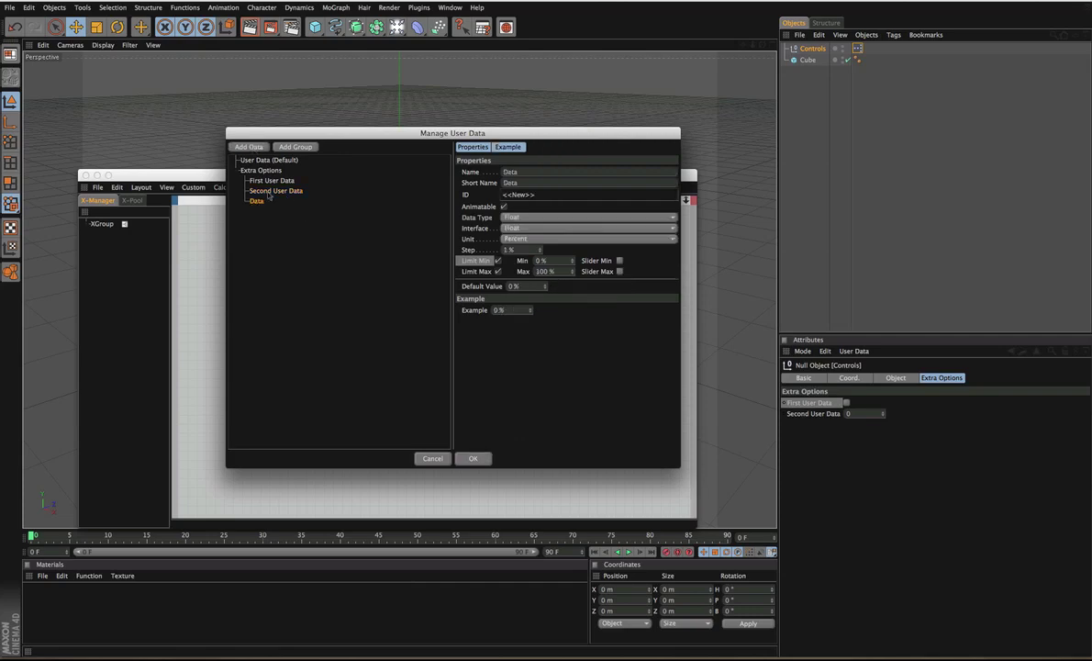
pyautogui.click(524, 218)
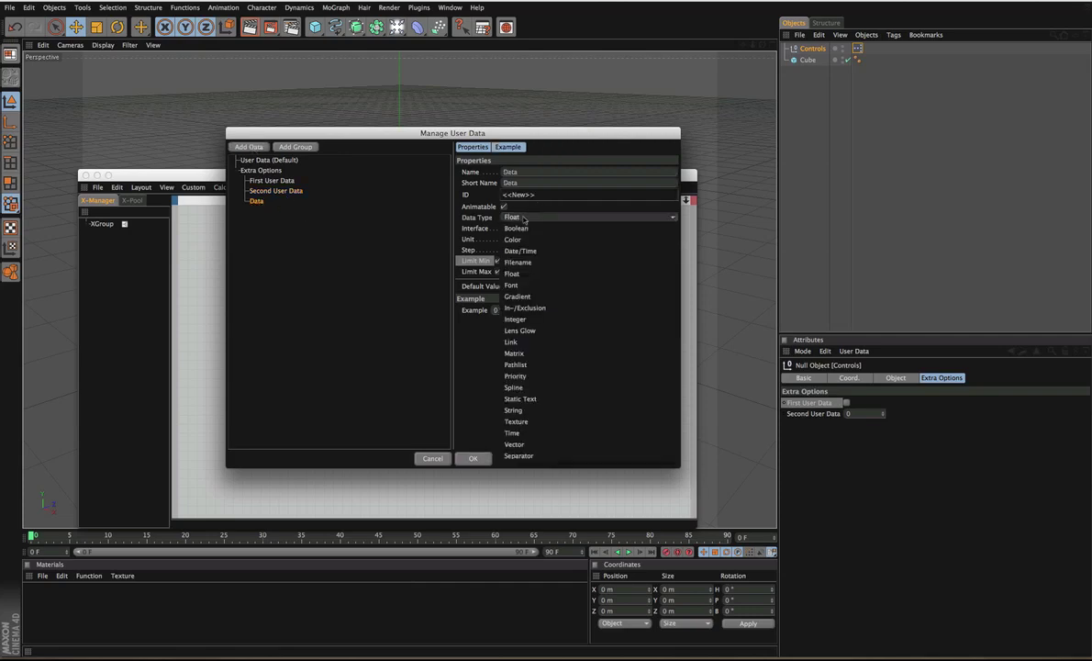
pyautogui.click(529, 284)
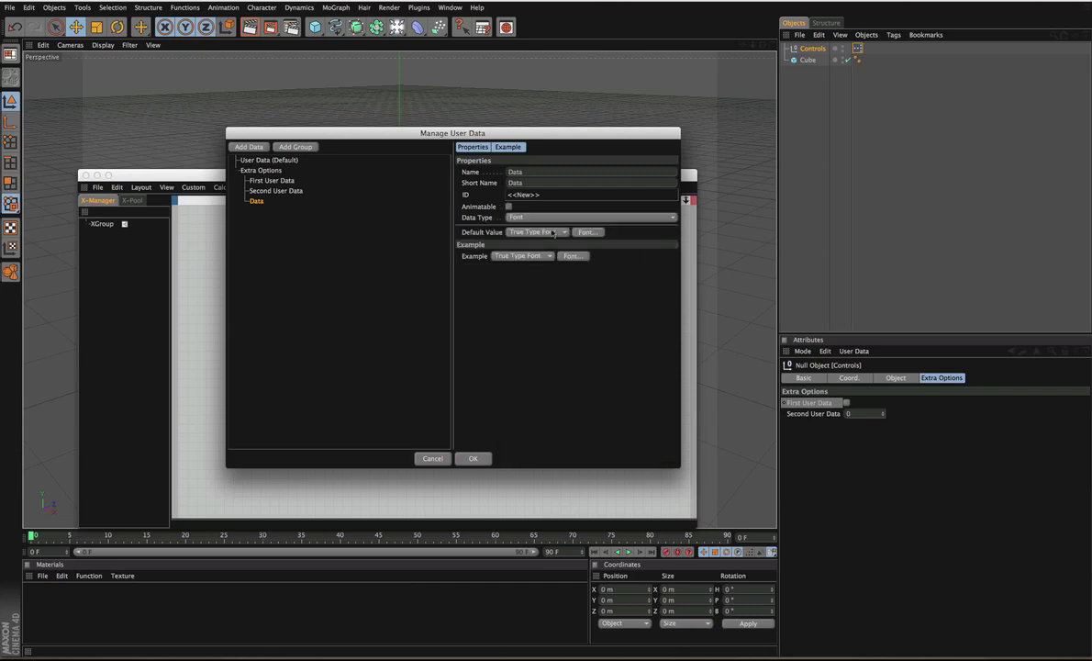
pyautogui.click(564, 232)
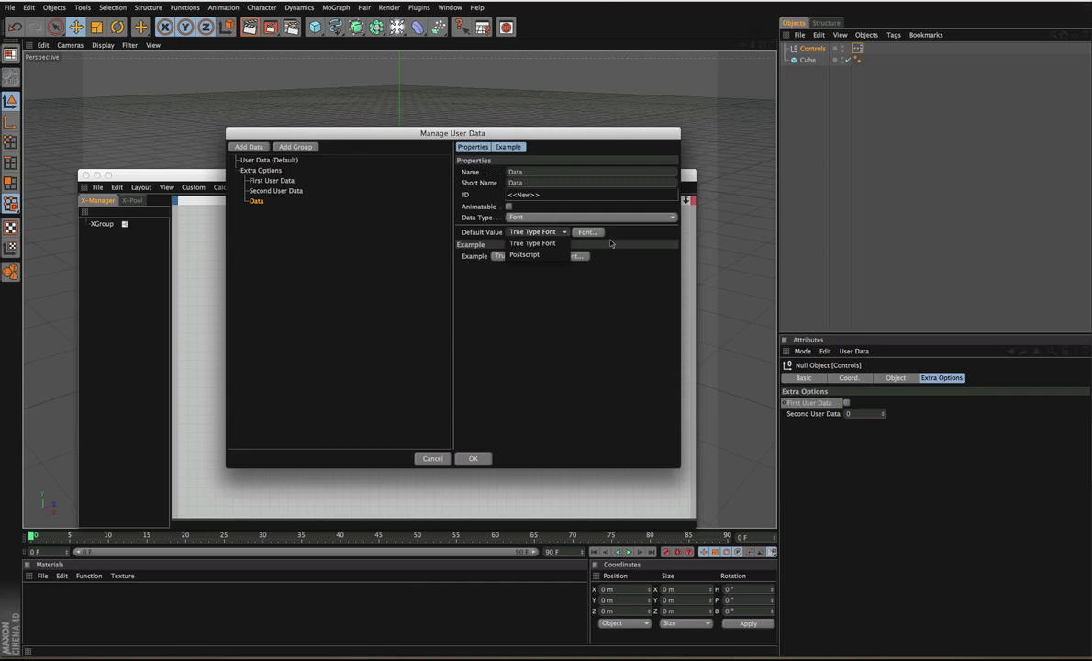
pyautogui.click(537, 243)
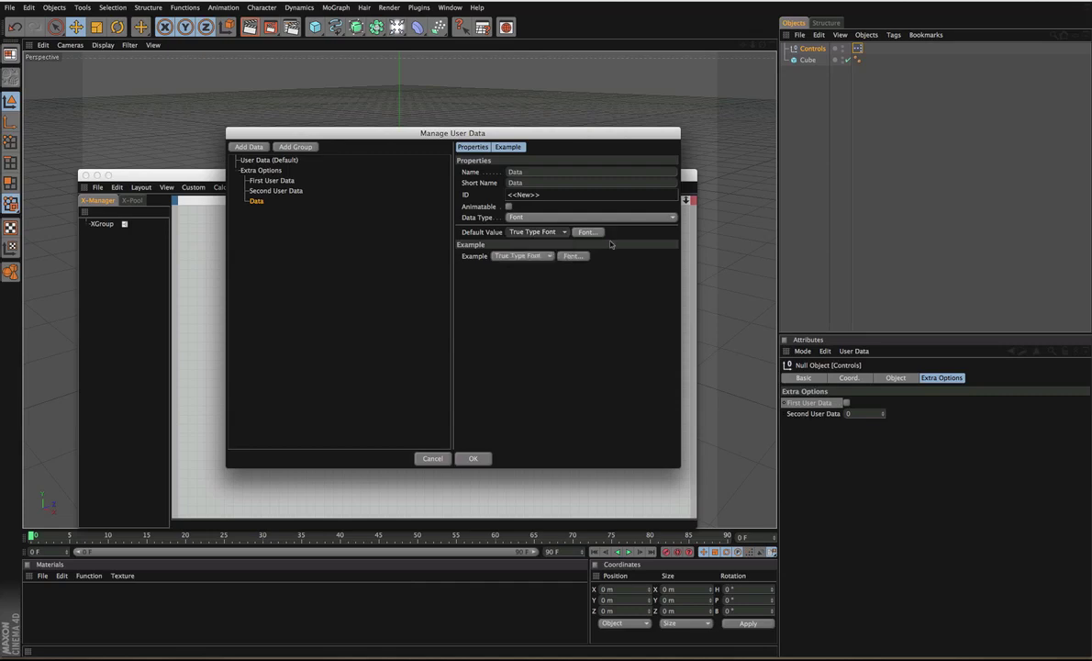
pyautogui.click(524, 220)
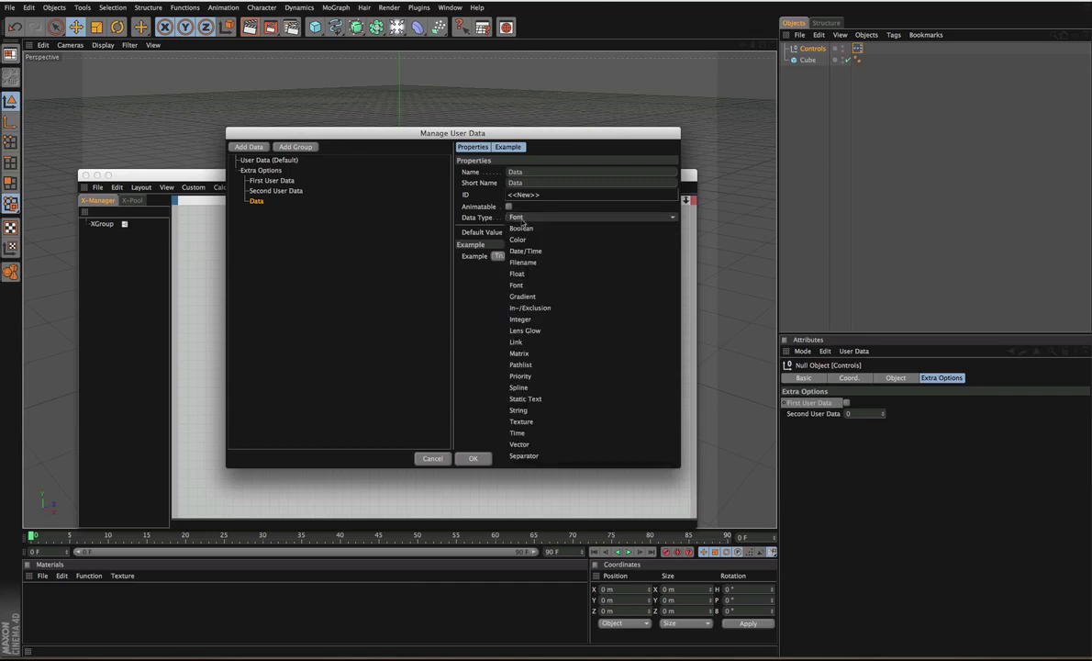
# Step: Change the data type to Gradient and reposition the example gradient's knobs
pyautogui.click(530, 296)
pyautogui.click(511, 266)
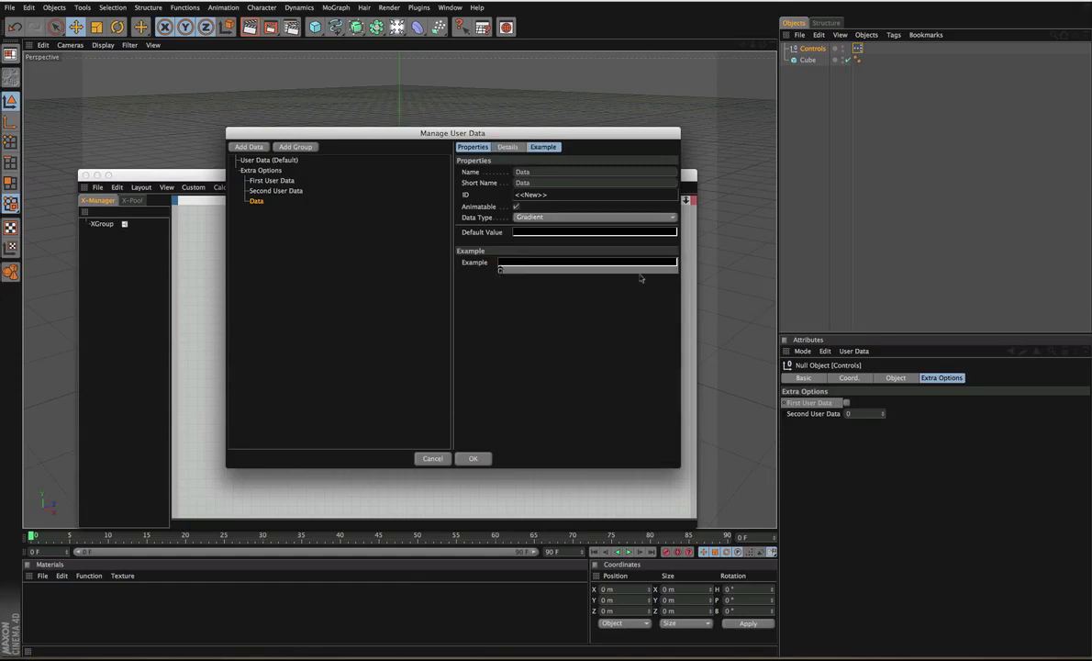
pyautogui.moveTo(587, 262); pyautogui.dragTo(549, 262)
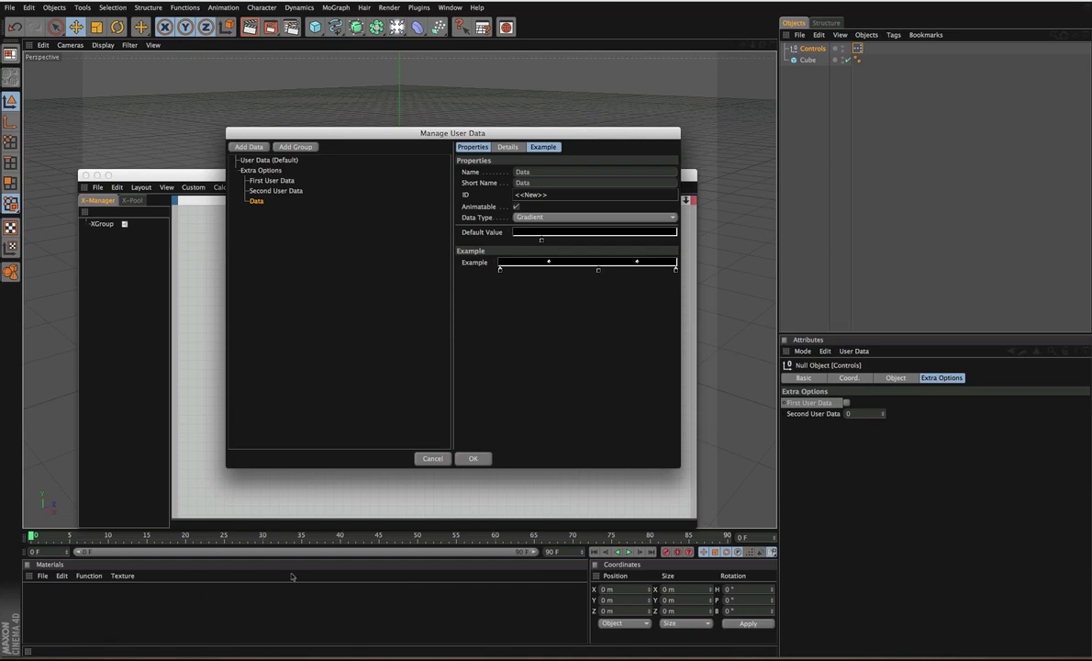
# Step: Add a red knot to the default gradient and move the other knot to the right end
pyautogui.doubleClick(532, 241)
pyautogui.click(495, 225)
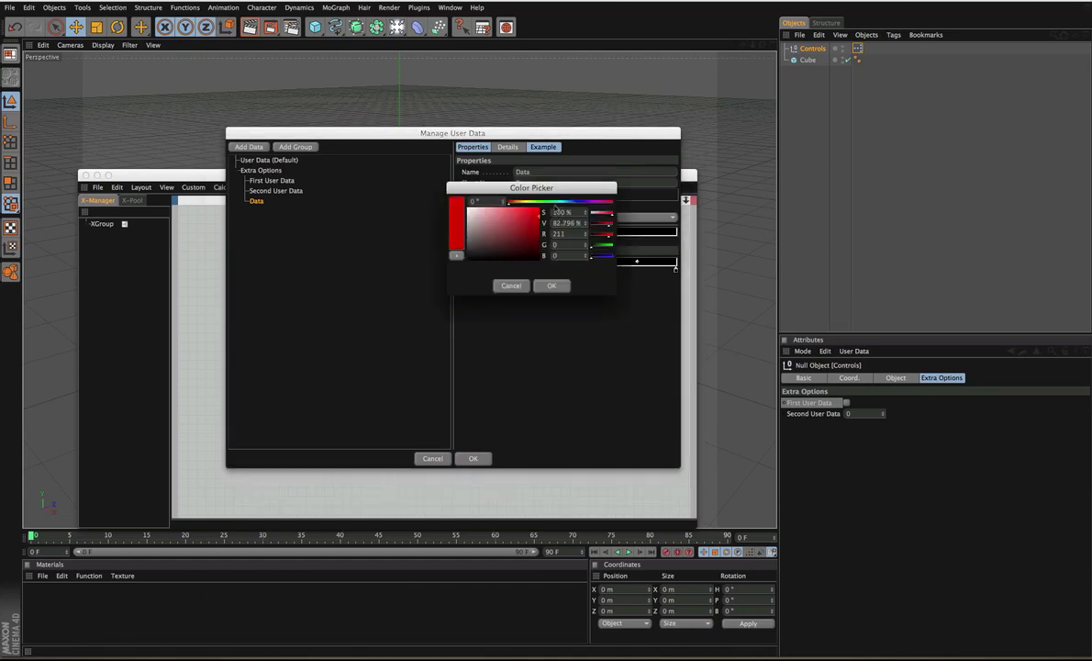
pyautogui.click(560, 286)
pyautogui.moveTo(540, 239); pyautogui.dragTo(676, 240)
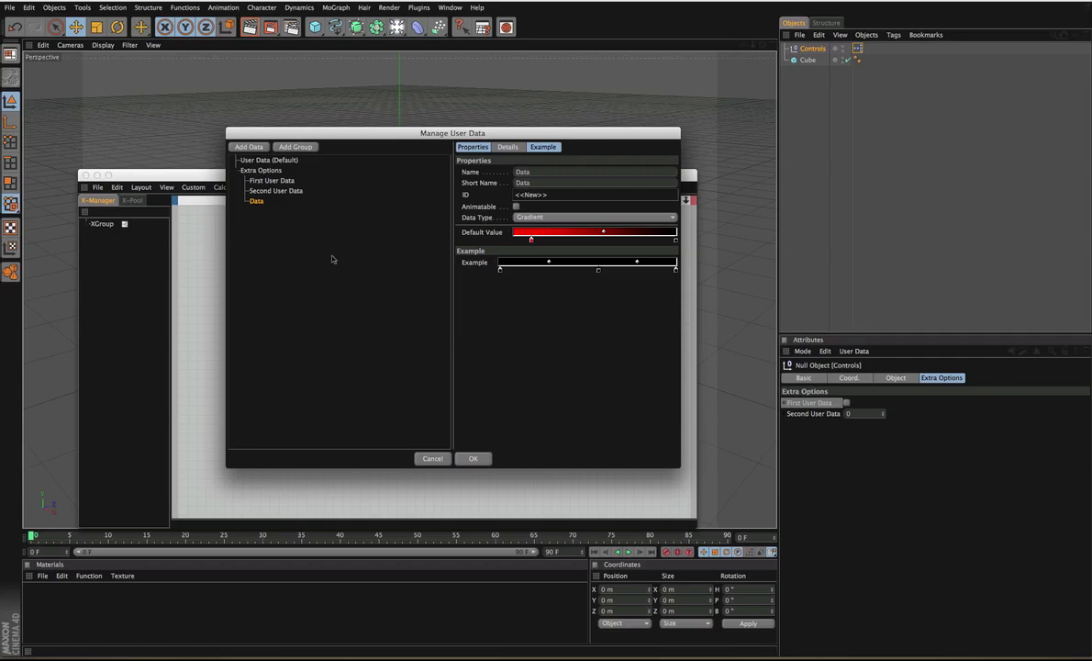
# Step: Try the In-/Exclusion type, then make the Data entry an Integer with a Cycle interface
pyautogui.click(550, 216)
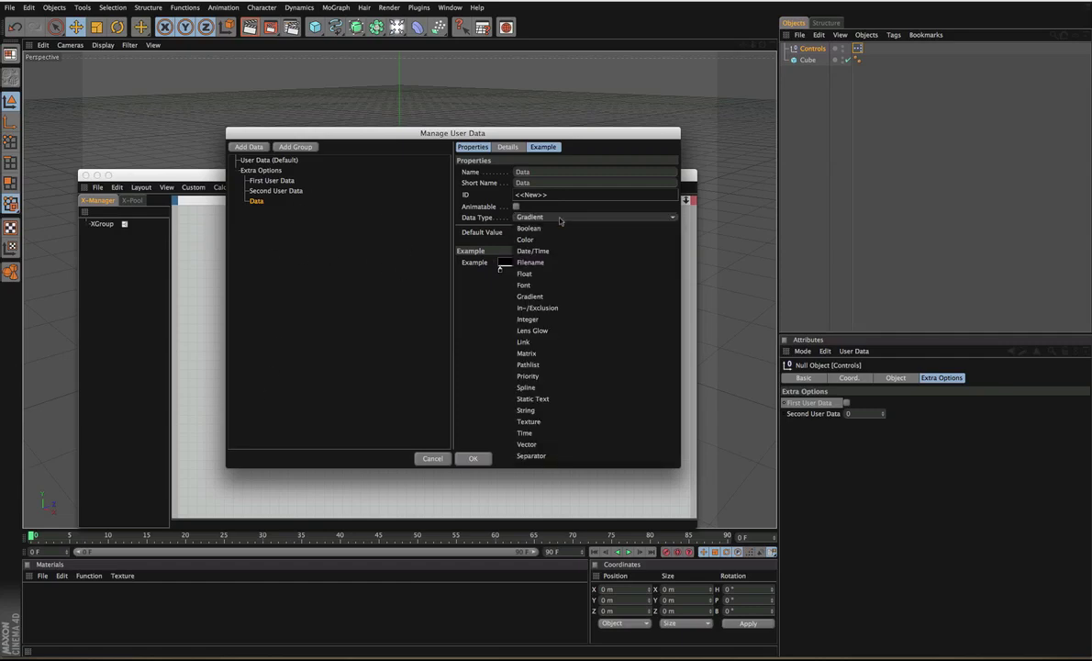
pyautogui.click(562, 308)
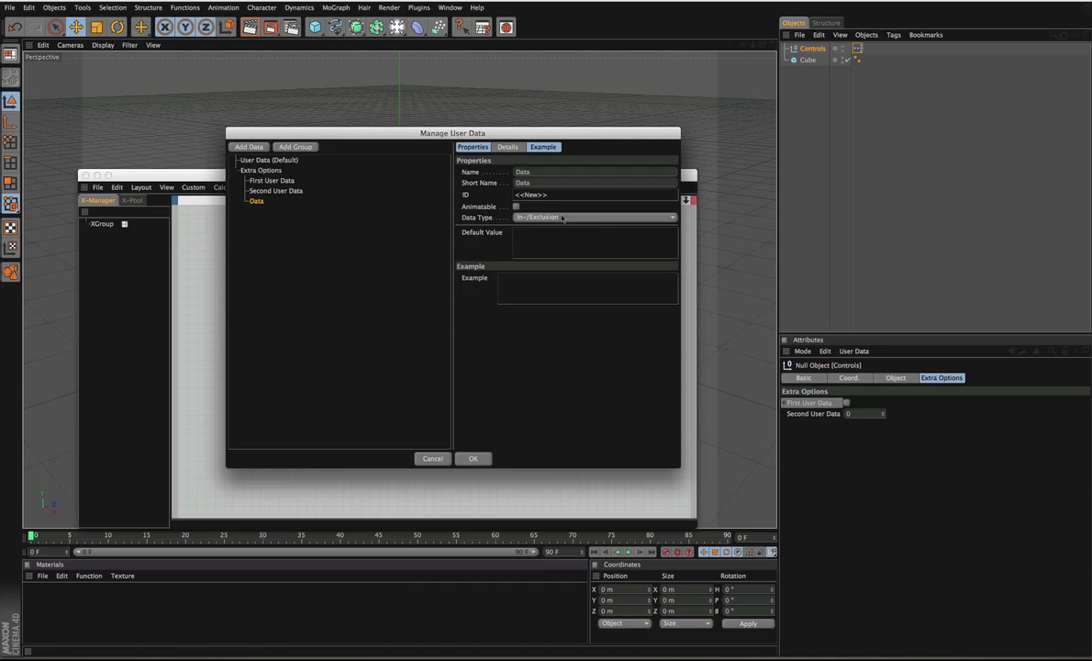
pyautogui.click(543, 217)
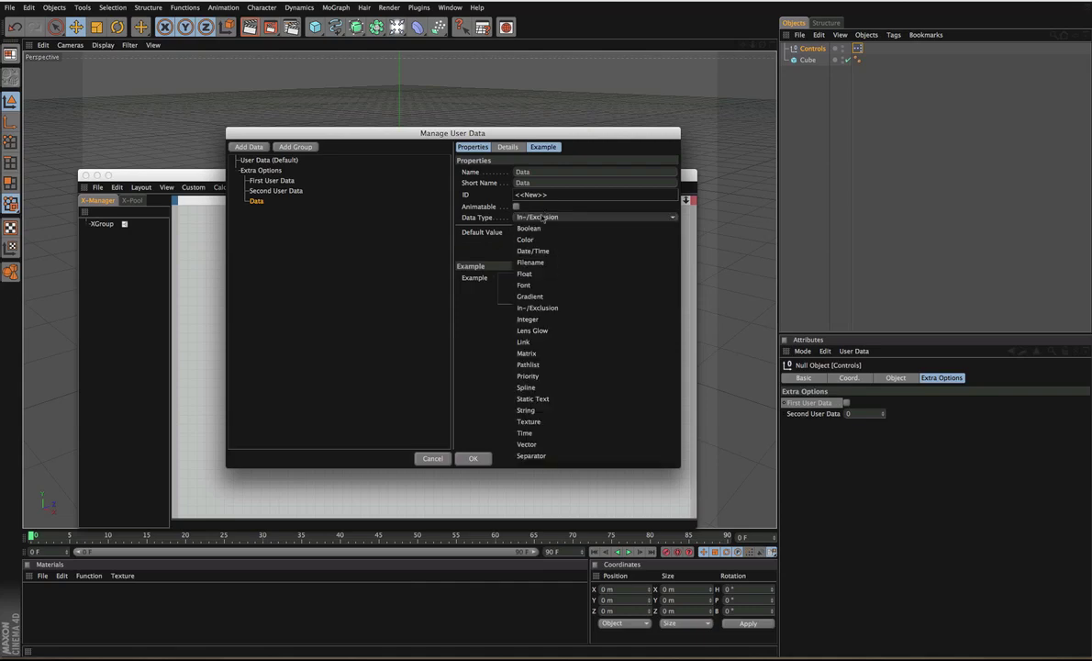
pyautogui.click(541, 320)
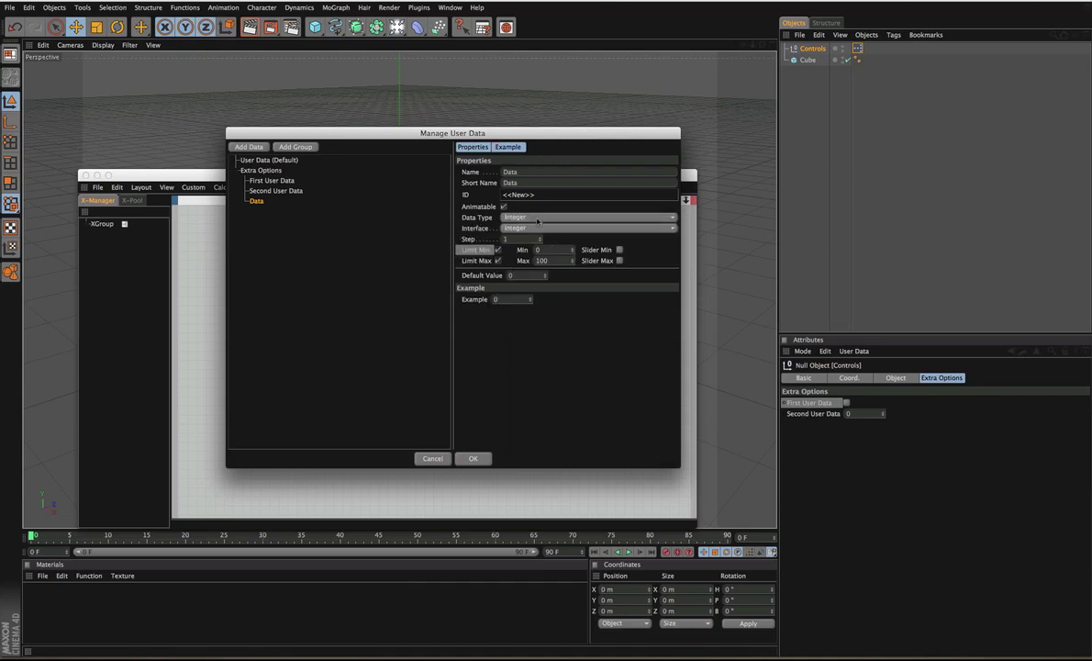
pyautogui.click(505, 228)
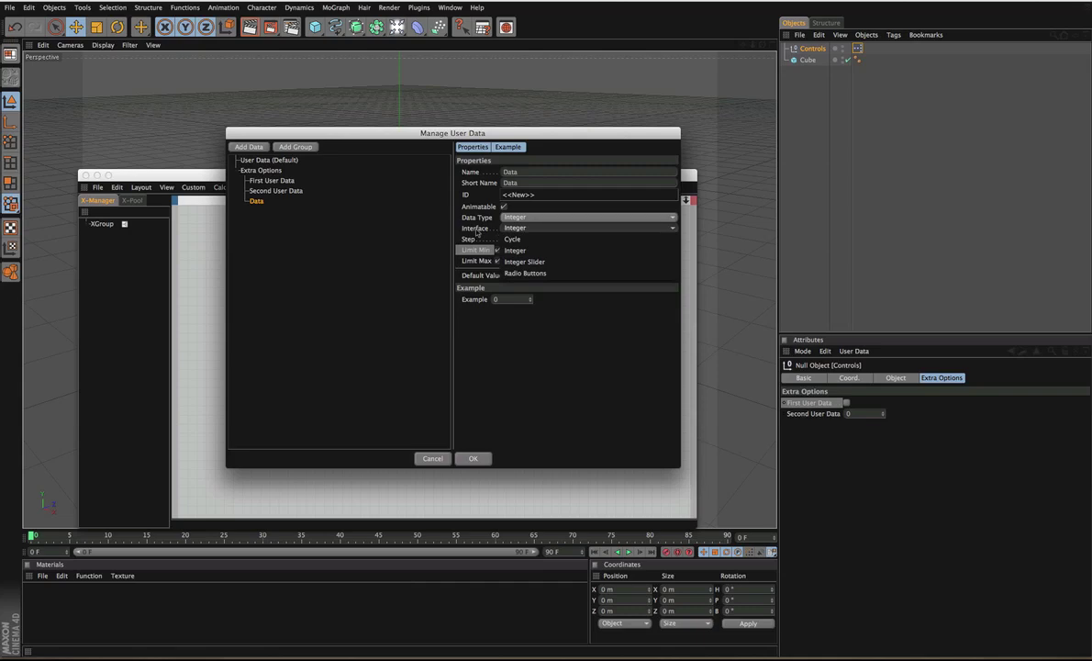
pyautogui.click(514, 239)
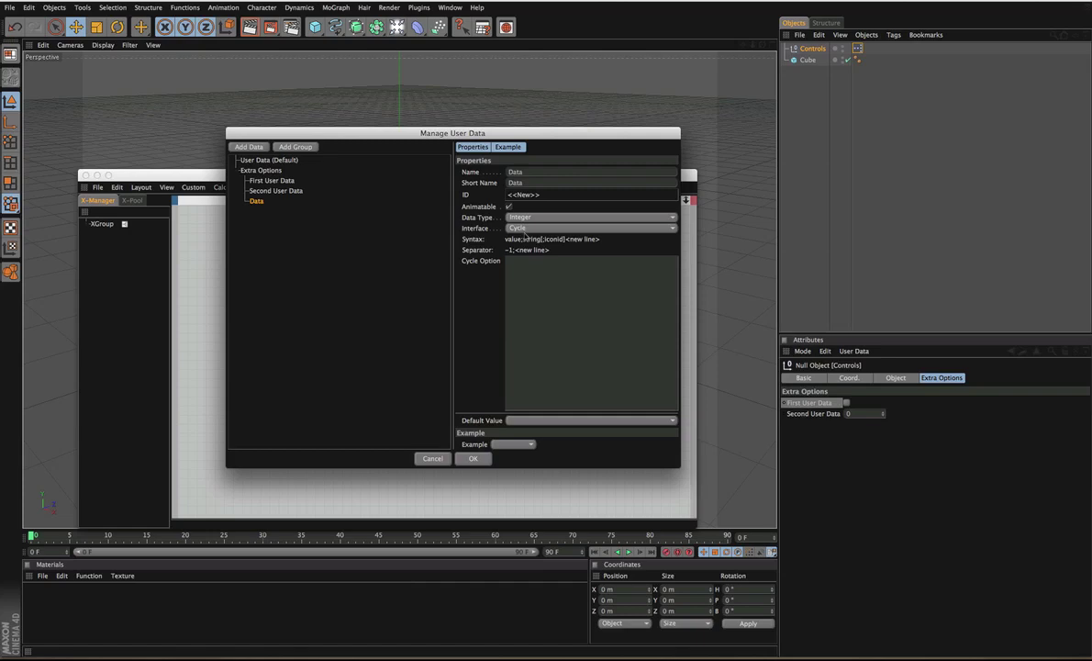
# Step: Type cycle entries 'position', 'position two', 'hre' and 'asdf' and check the Default Value list
pyautogui.click(522, 228)
pyautogui.click(548, 283)
pyautogui.write('position')
pyautogui.write('position')
pyautogui.write(' two')
pyautogui.write('hree')
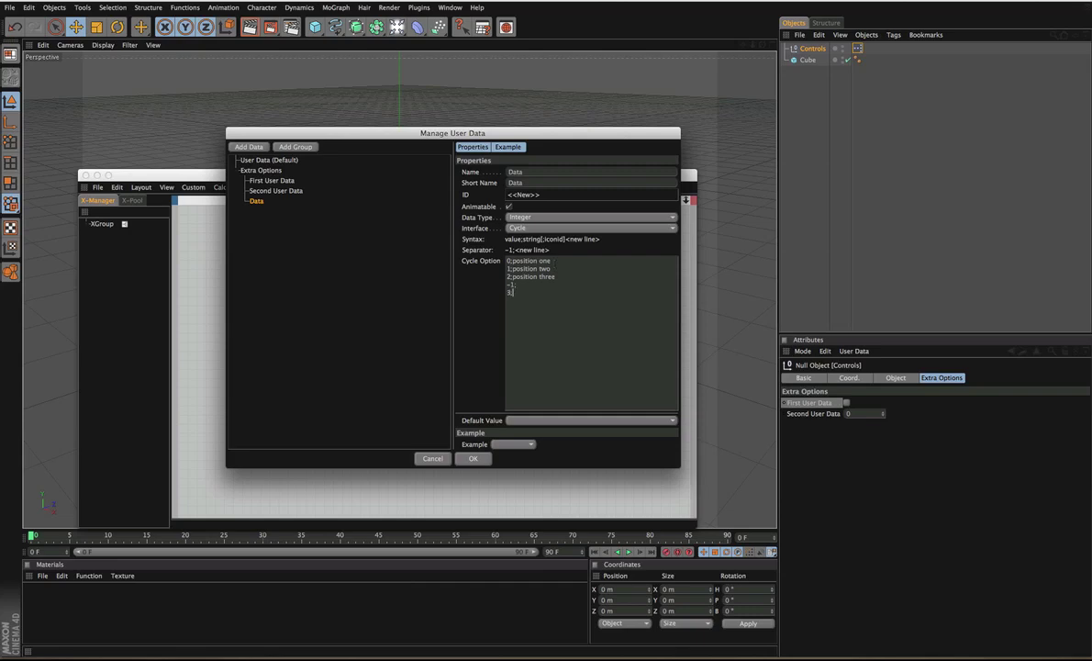
pyautogui.write('asdf')
pyautogui.click(529, 420)
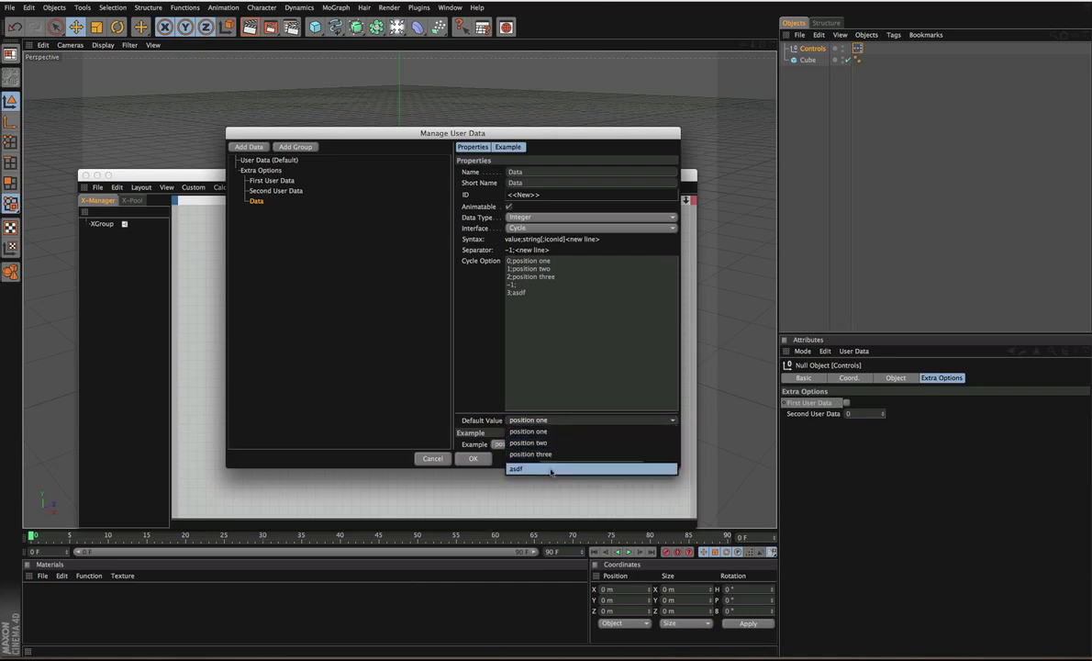
pyautogui.click(477, 405)
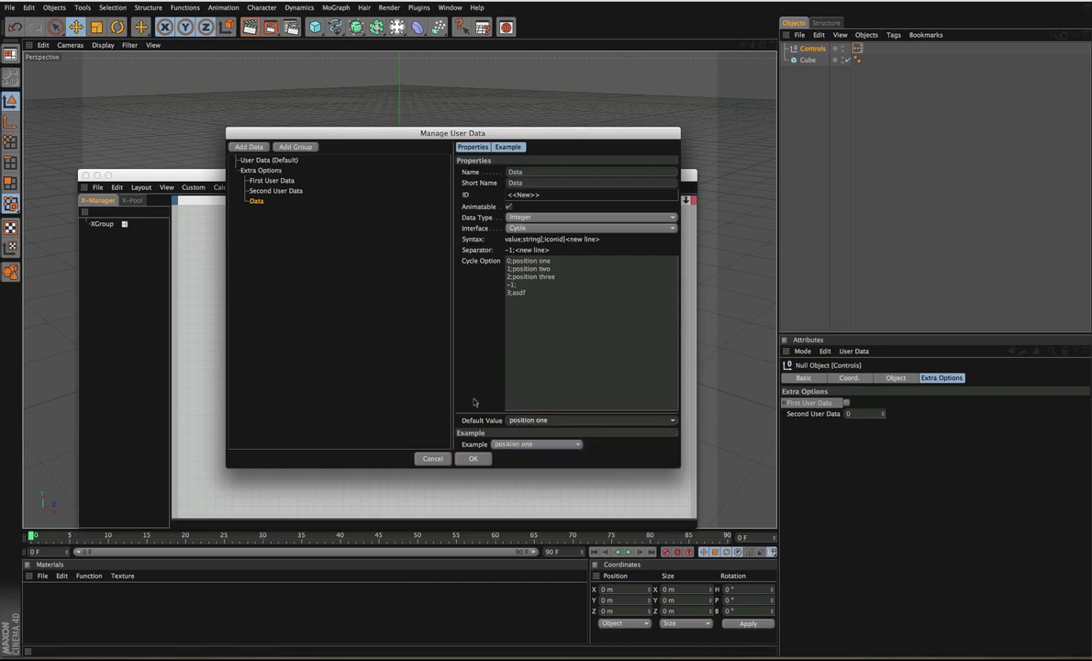
pyautogui.press('super+a')
pyautogui.click(516, 292)
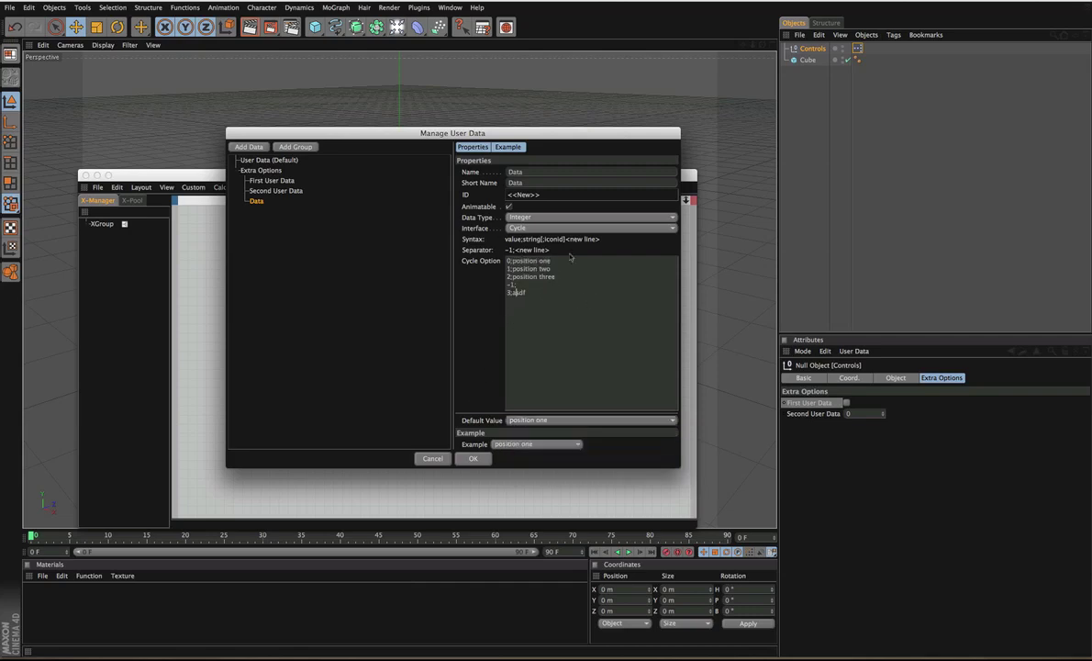
pyautogui.click(541, 227)
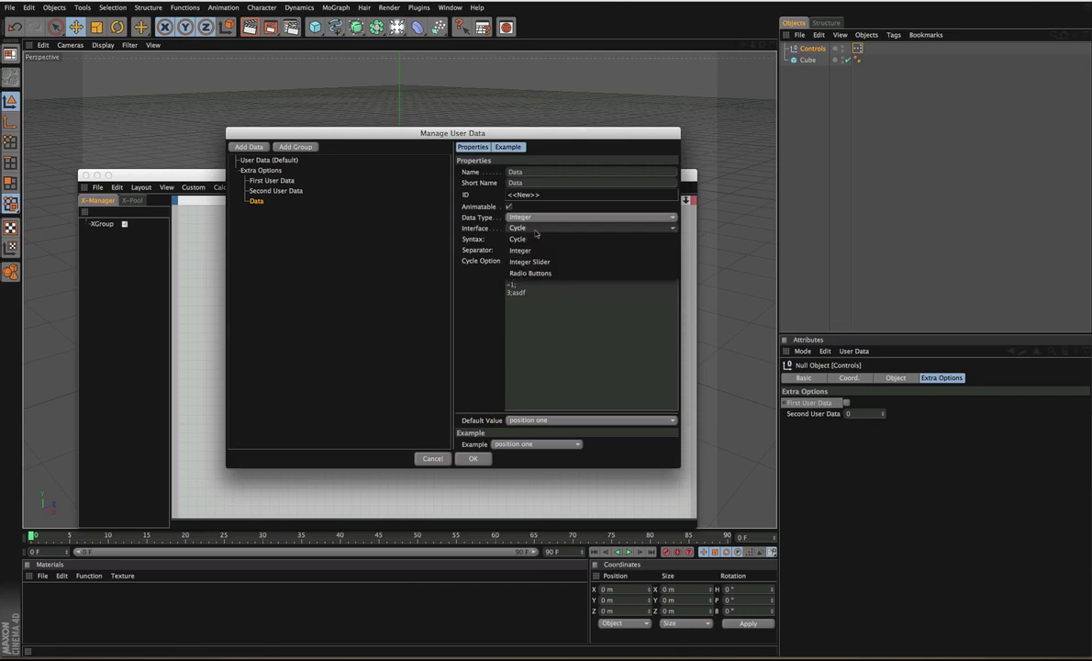
# Step: Return the interface to plain Integer, leaving the Integer data type unchanged
pyautogui.click(523, 252)
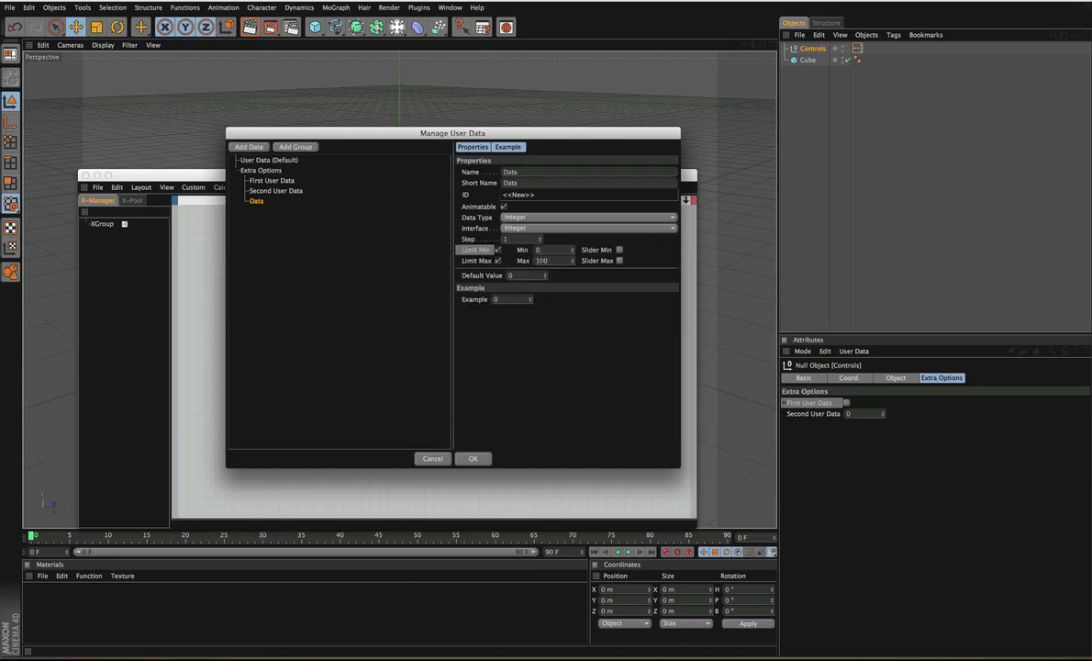
pyautogui.click(542, 217)
pyautogui.click(437, 242)
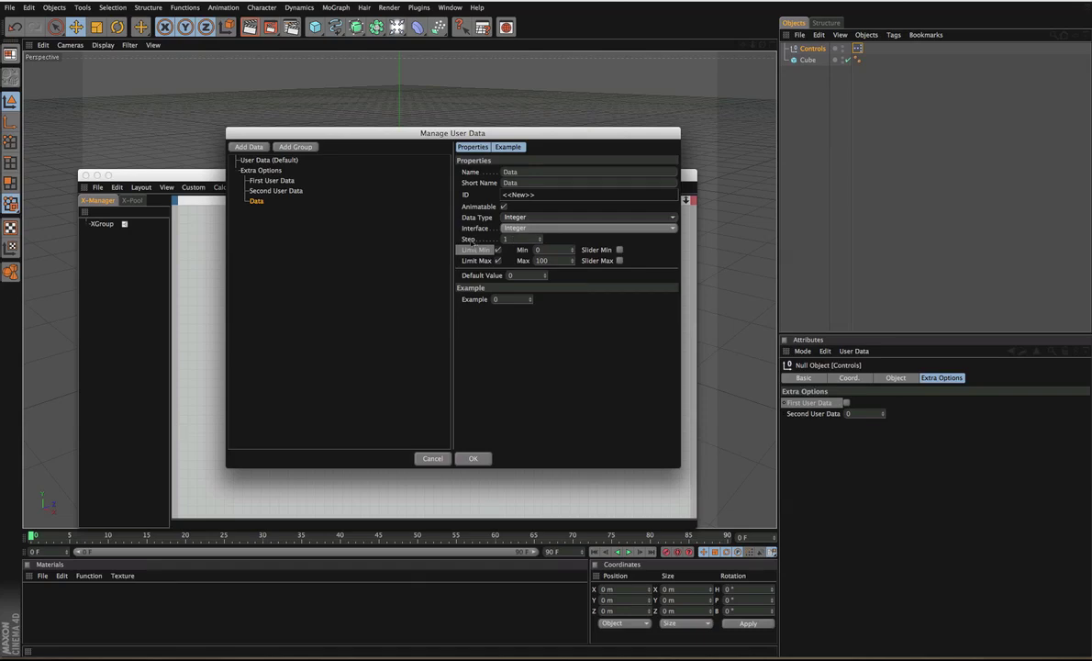
# Step: Switch the interface to Integer Slider and test the example slider at 13
pyautogui.click(529, 228)
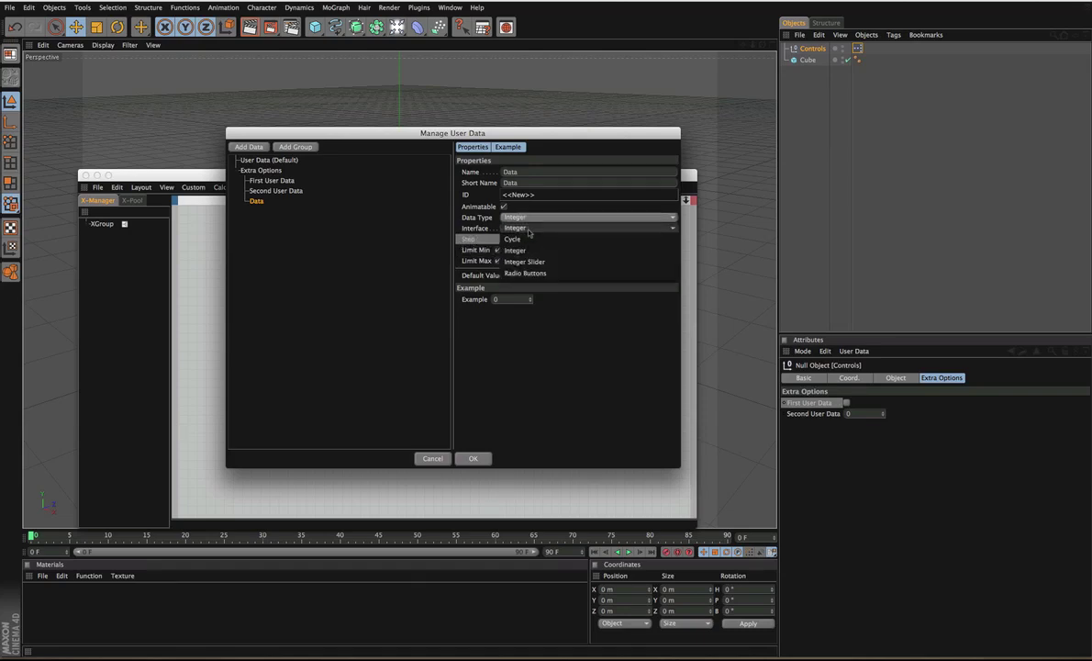
pyautogui.click(540, 261)
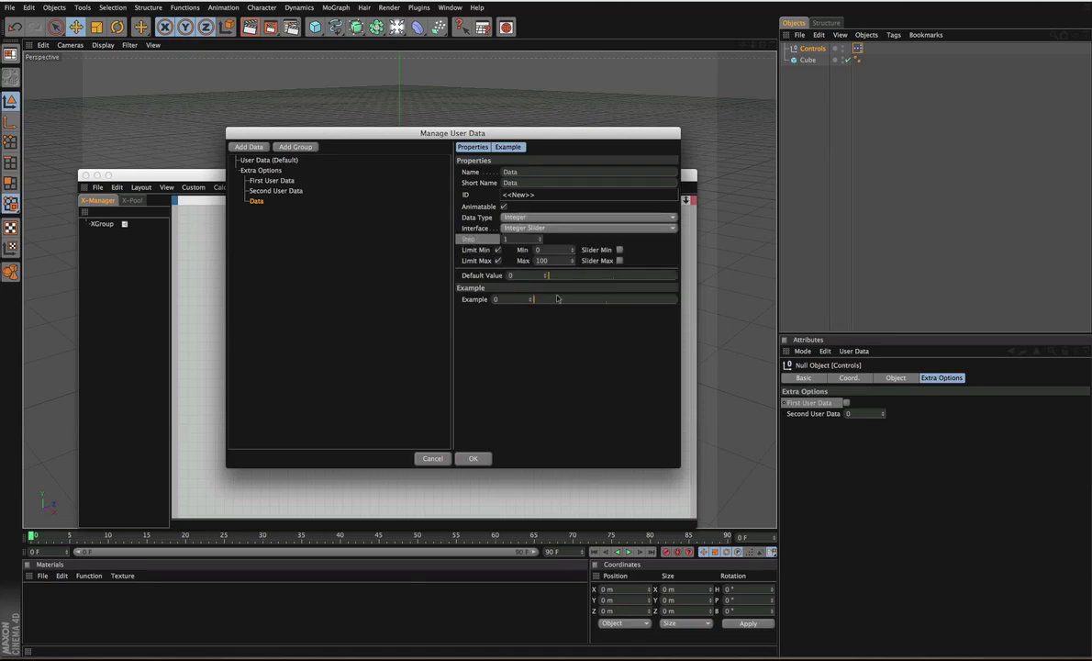
pyautogui.moveTo(556, 298)
pyautogui.mouseDown()
pyautogui.moveTo(665, 299)
pyautogui.moveTo(518, 299)
pyautogui.moveTo(700, 304)
pyautogui.moveTo(553, 300)
pyautogui.mouseUp()
pyautogui.click(507, 217)
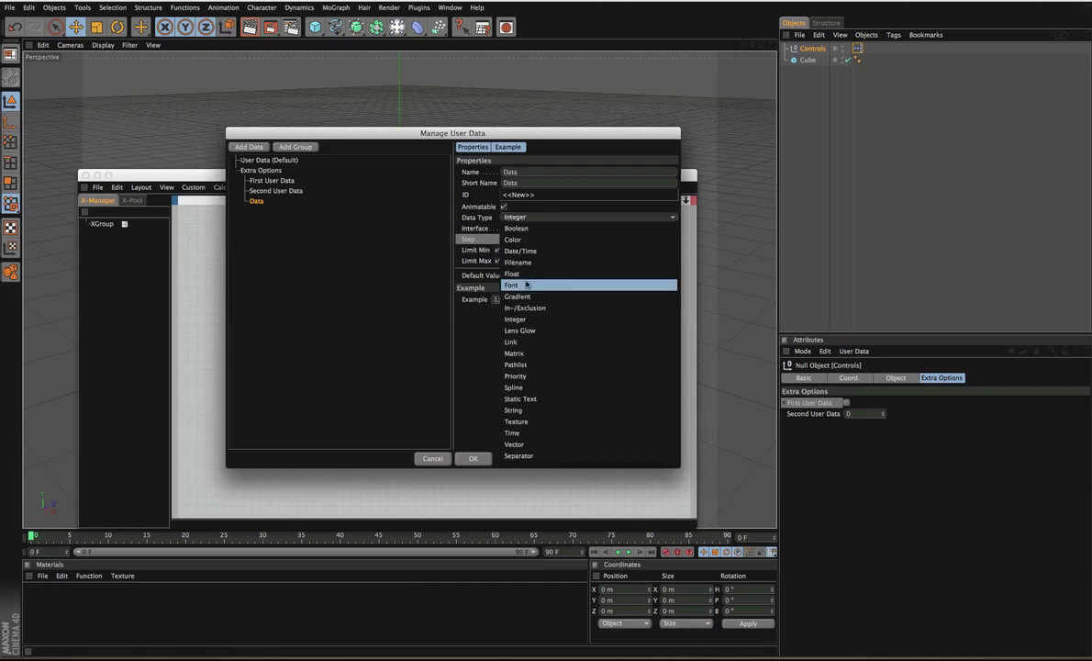
pyautogui.click(472, 325)
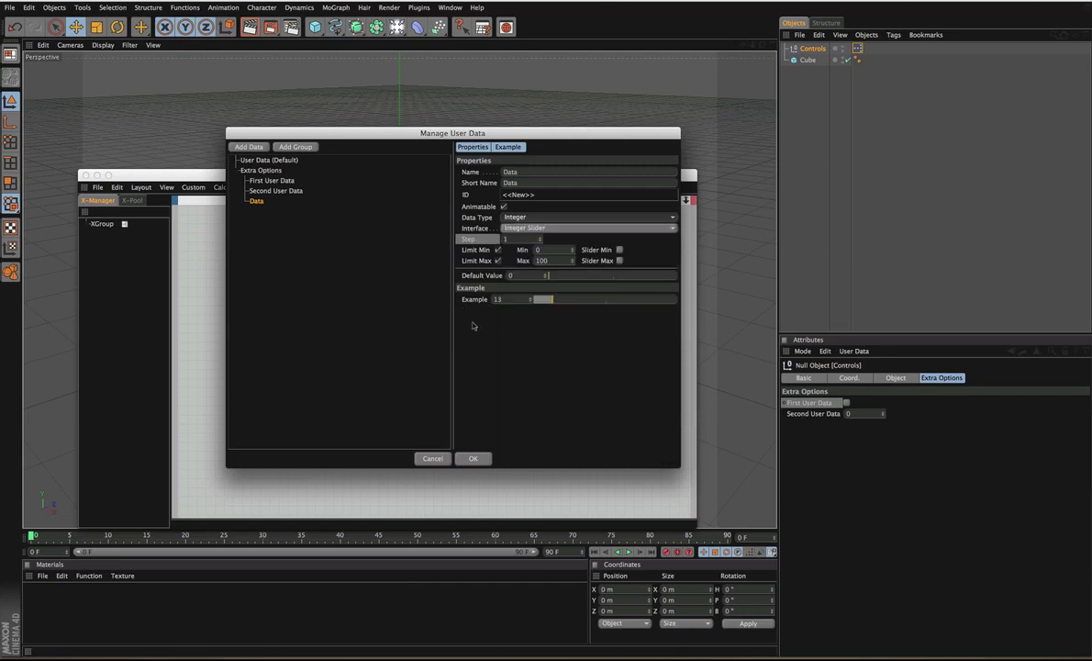
pyautogui.click(541, 228)
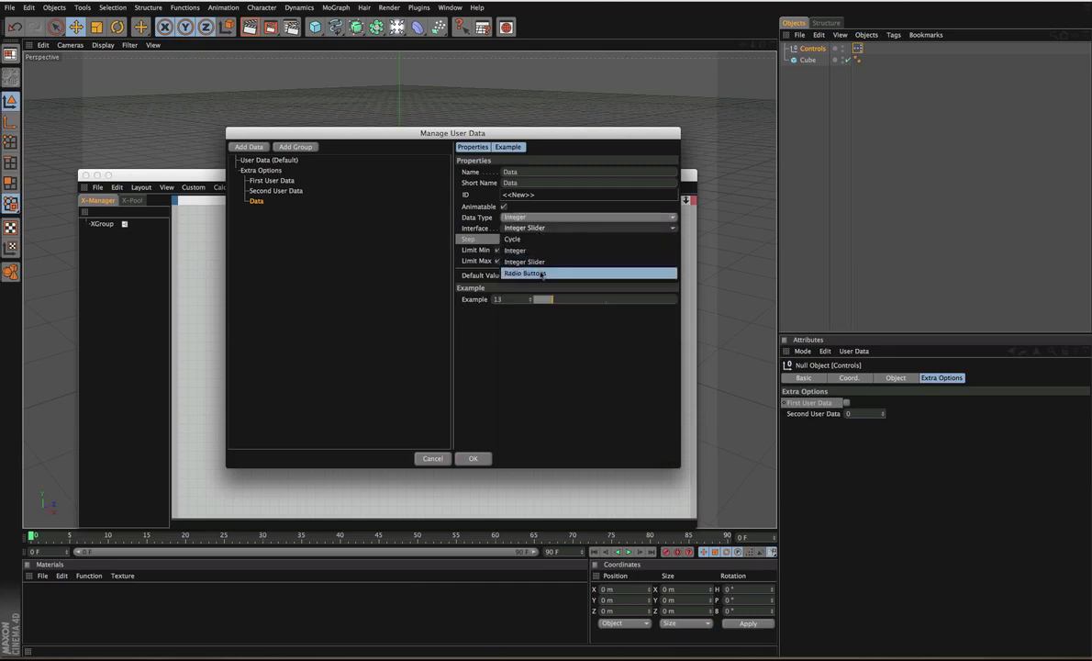
# Step: Set Radio Buttons with options asdf, sdafdfsf and sadfsdfsdjk, defaulting to sdafdfsf
pyautogui.click(528, 258)
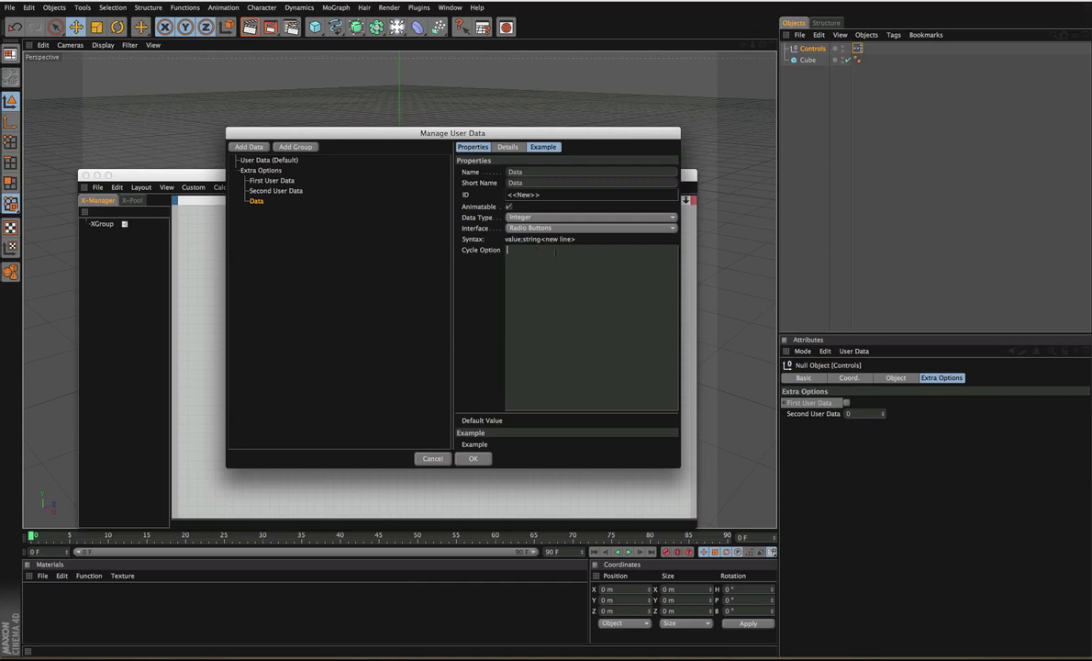
pyautogui.click(558, 224)
pyautogui.click(495, 272)
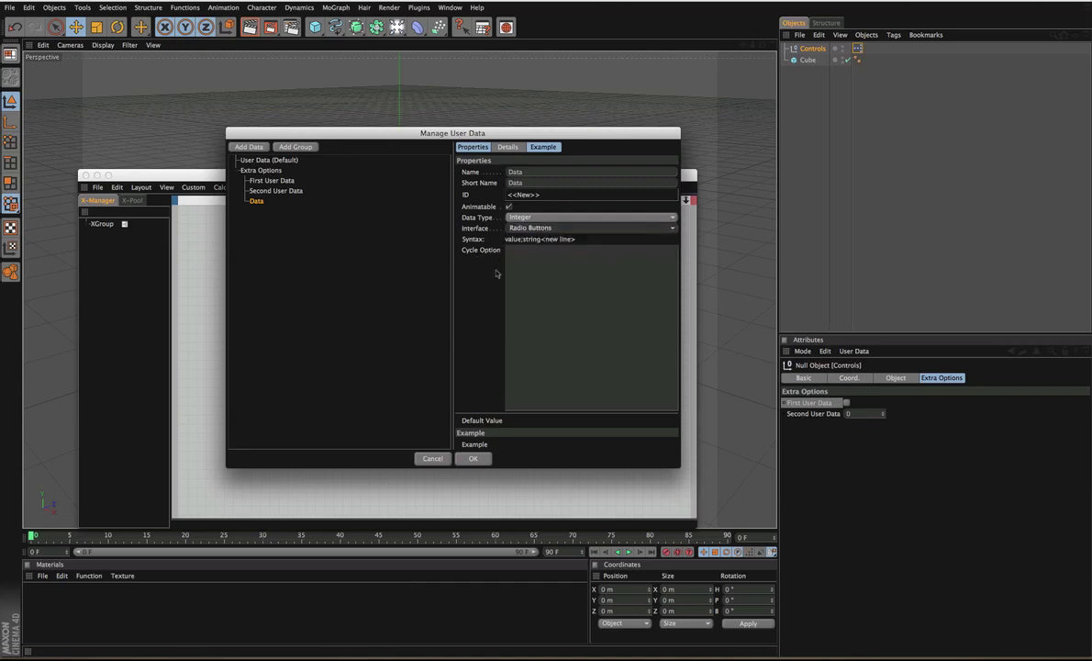
pyautogui.click(555, 272)
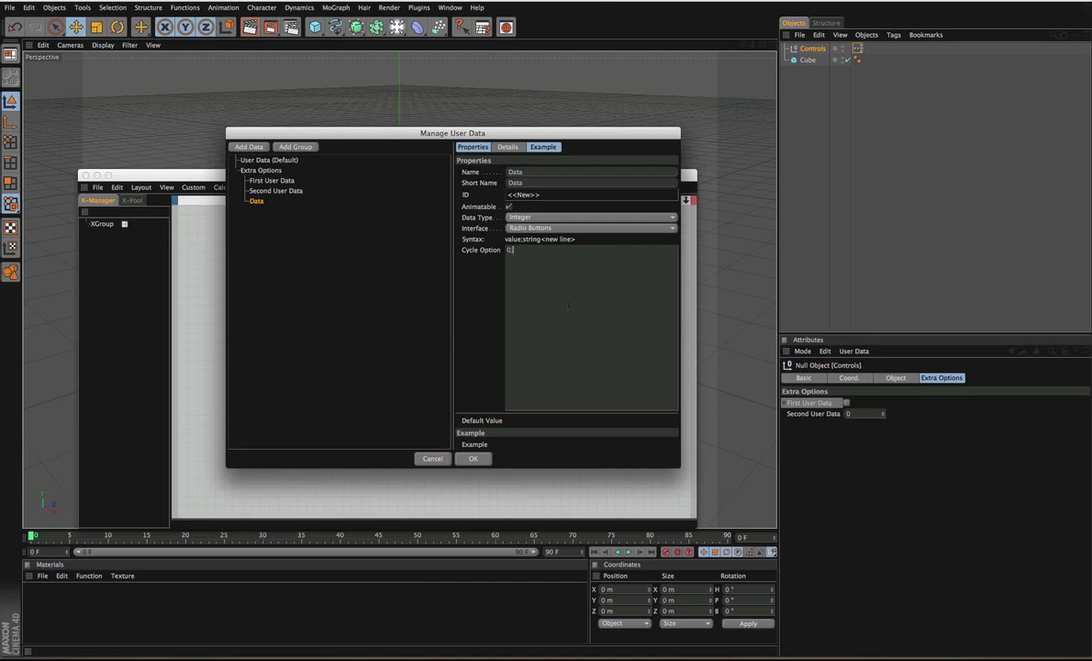
pyautogui.write('asdf ')
pyautogui.write('1;sdafdfsf ')
pyautogui.write('2;sadfsdfsdjk')
pyautogui.click(448, 354)
pyautogui.click(509, 391)
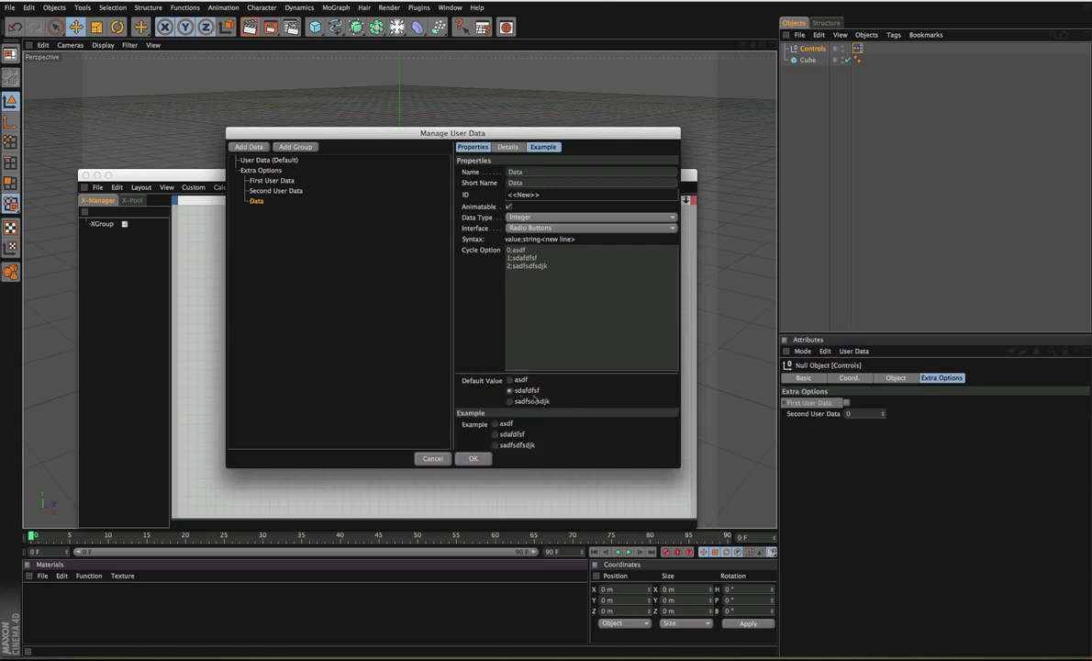
# Step: Set the radio layout to 3 columns and add the options asdf and sadfds
pyautogui.click(501, 148)
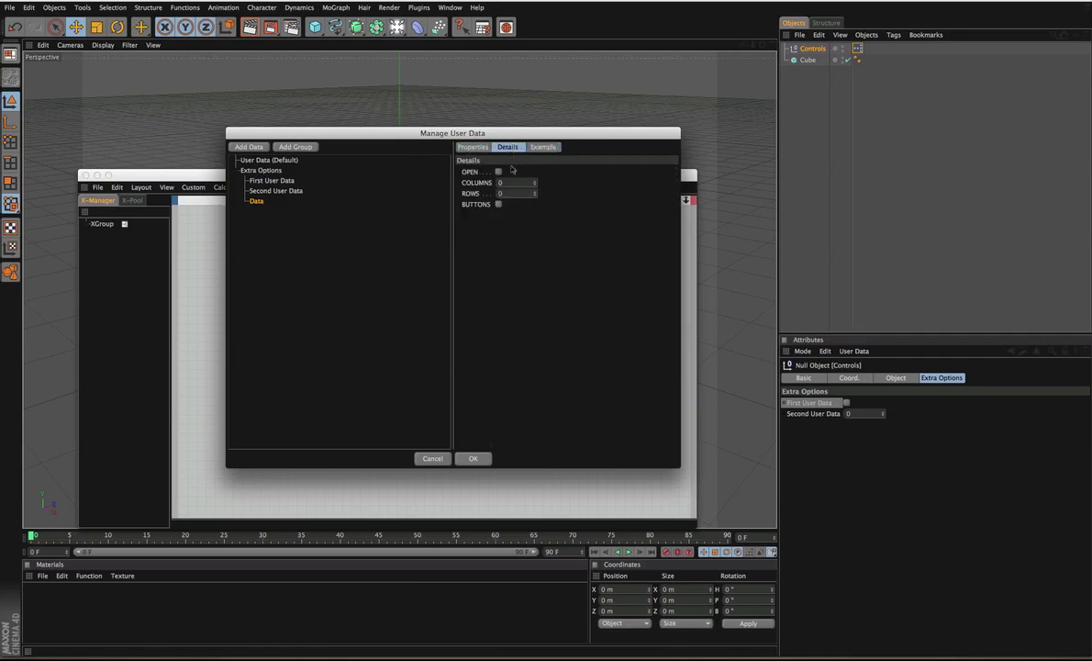
pyautogui.click(498, 171)
pyautogui.click(498, 171)
pyautogui.click(473, 147)
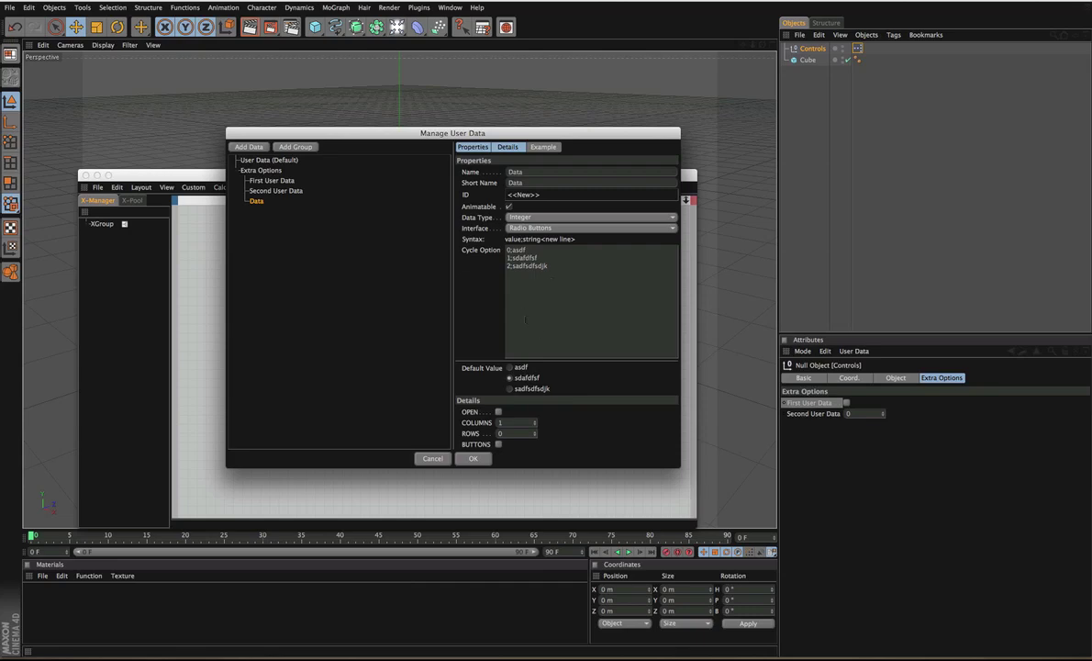
pyautogui.click(536, 421)
pyautogui.click(535, 421)
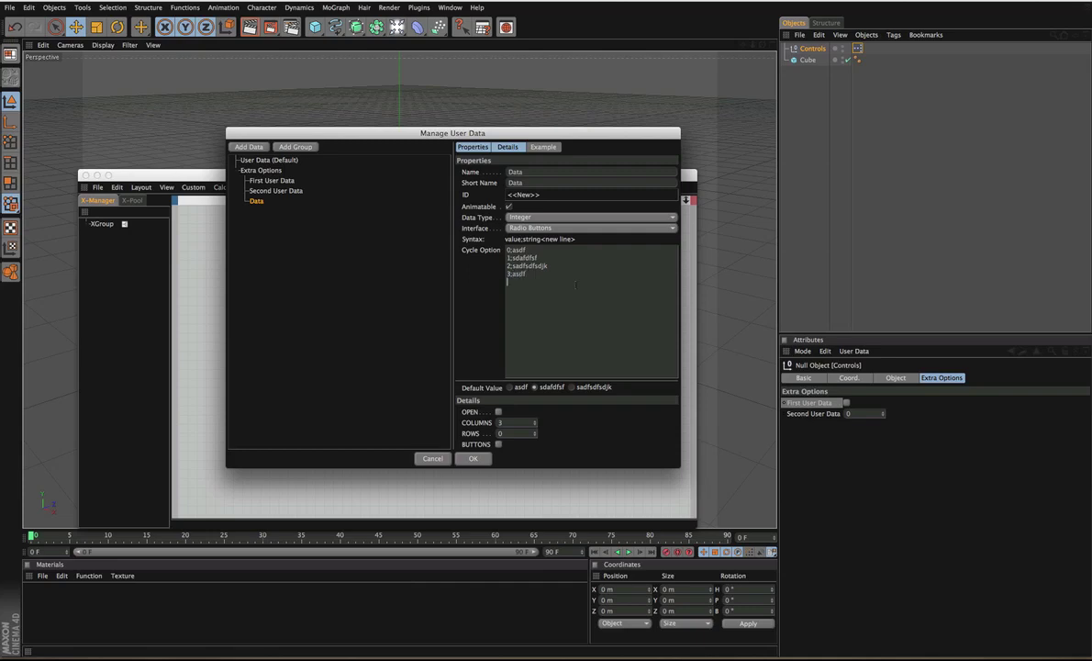
pyautogui.write(';sadfds')
pyautogui.click(464, 313)
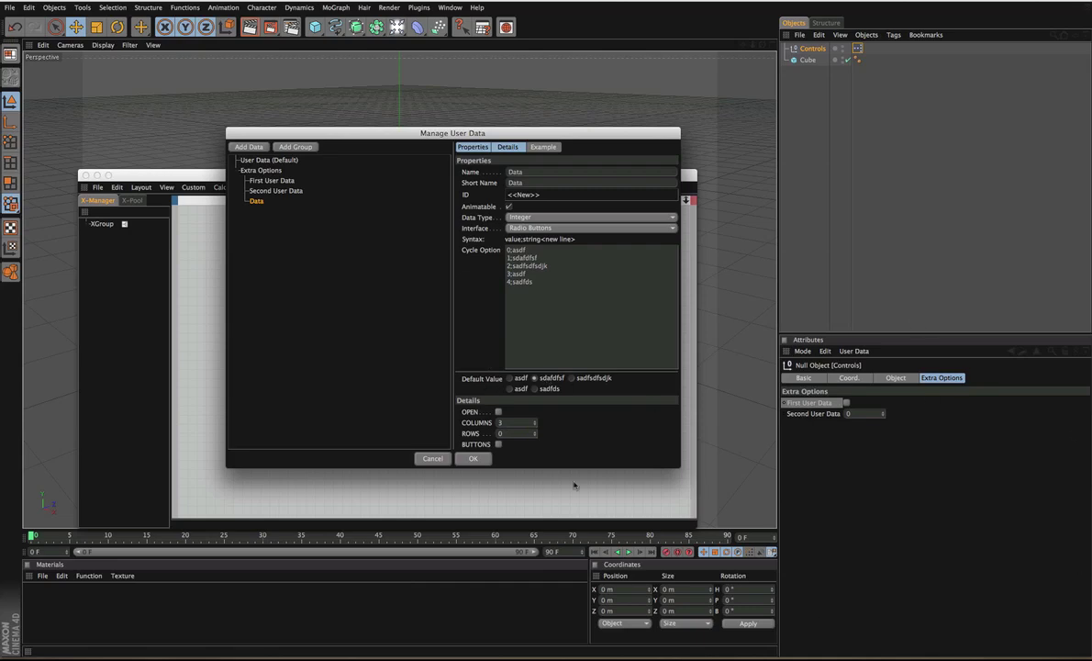
# Step: Try the button style, then turn it off and keep sdafdfsf, the second option, as default
pyautogui.click(499, 444)
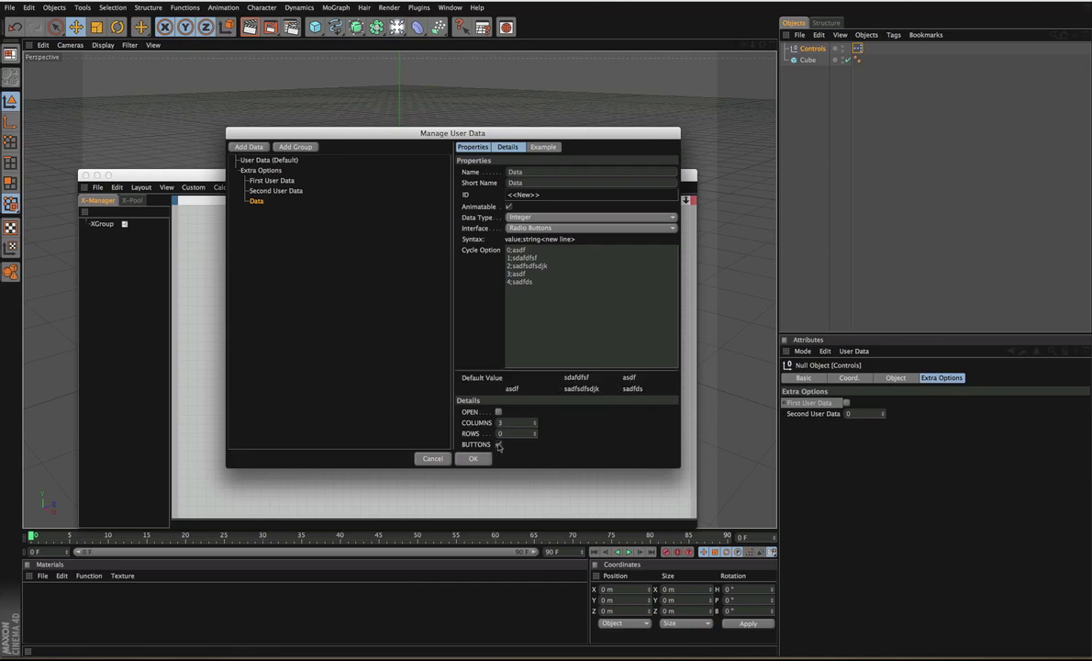
pyautogui.click(498, 444)
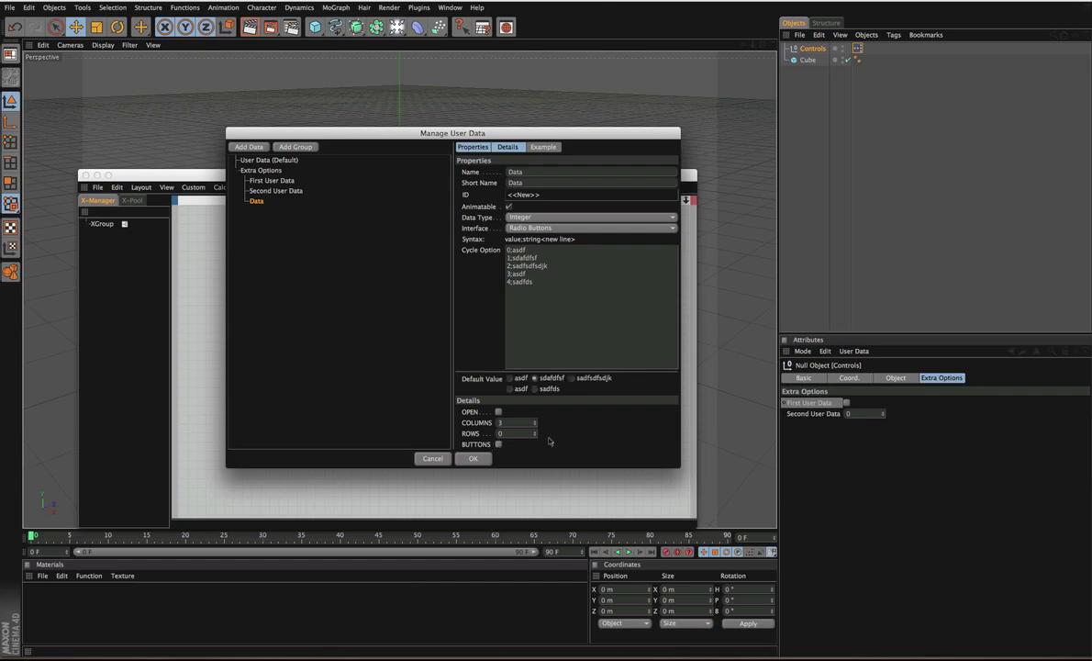
pyautogui.click(571, 377)
pyautogui.click(534, 378)
pyautogui.click(559, 218)
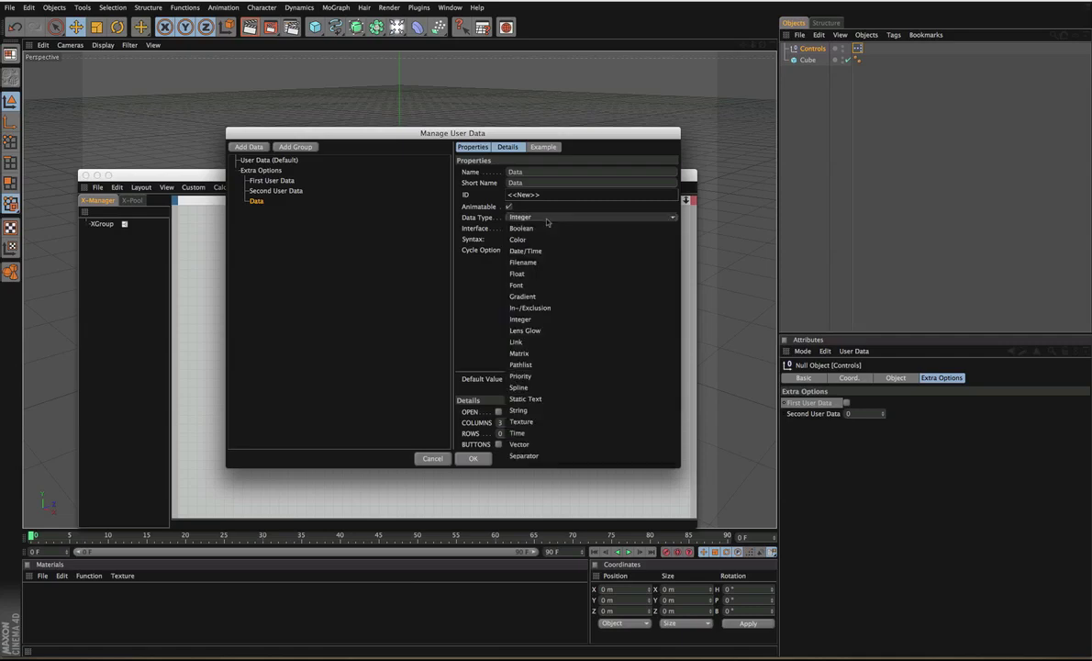
# Step: Try the Pathlist and Priority types, then make the Data entry a Spline
pyautogui.click(540, 366)
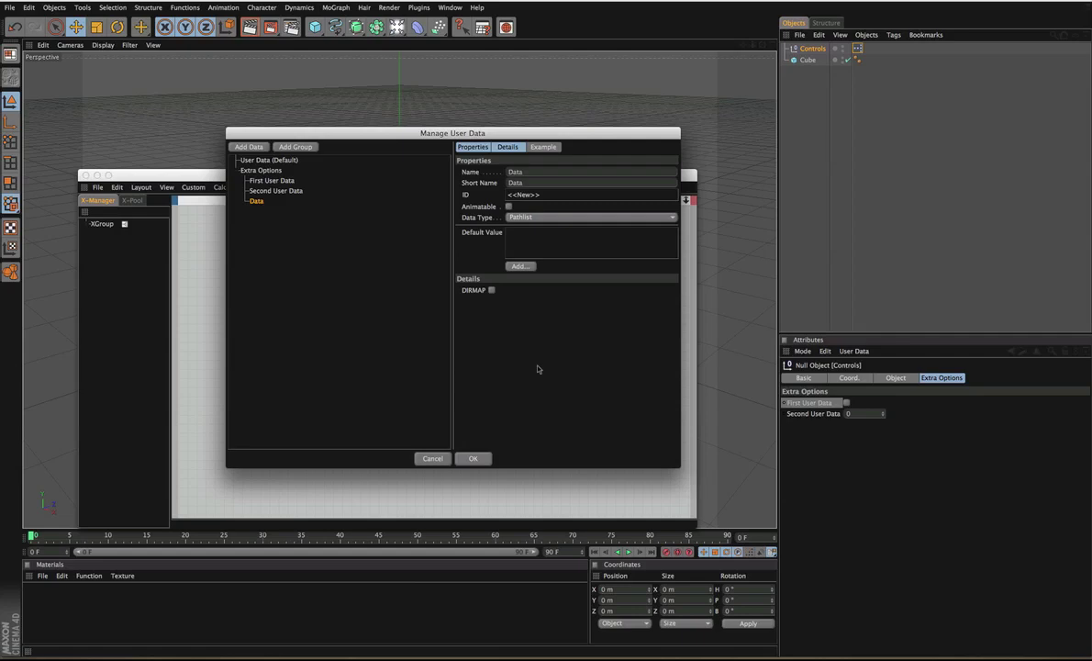
pyautogui.click(537, 217)
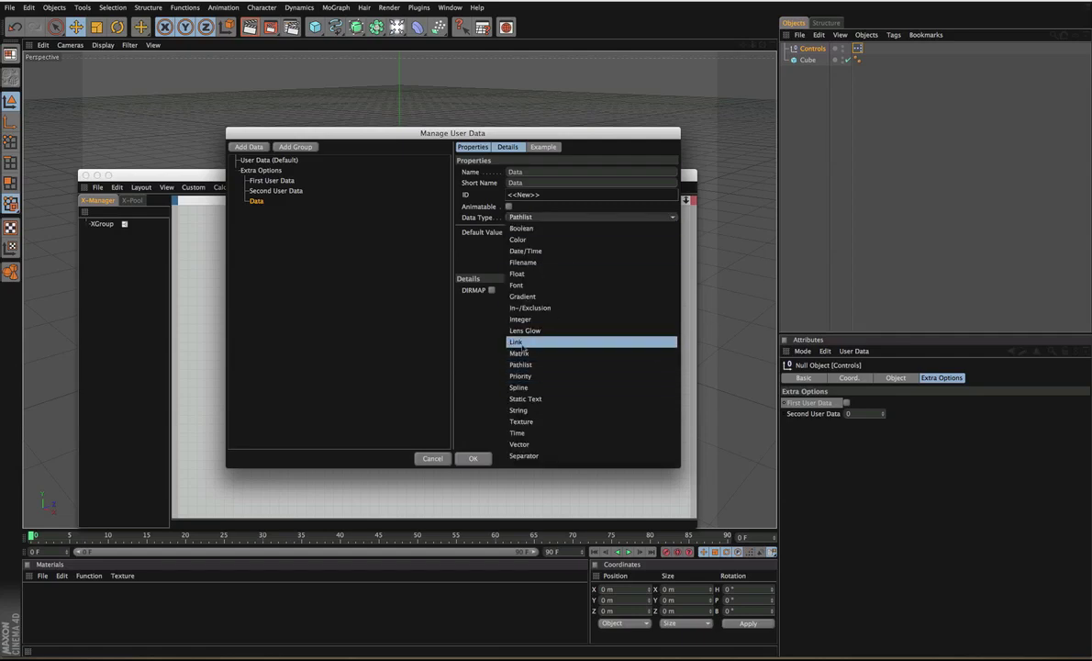
pyautogui.click(520, 376)
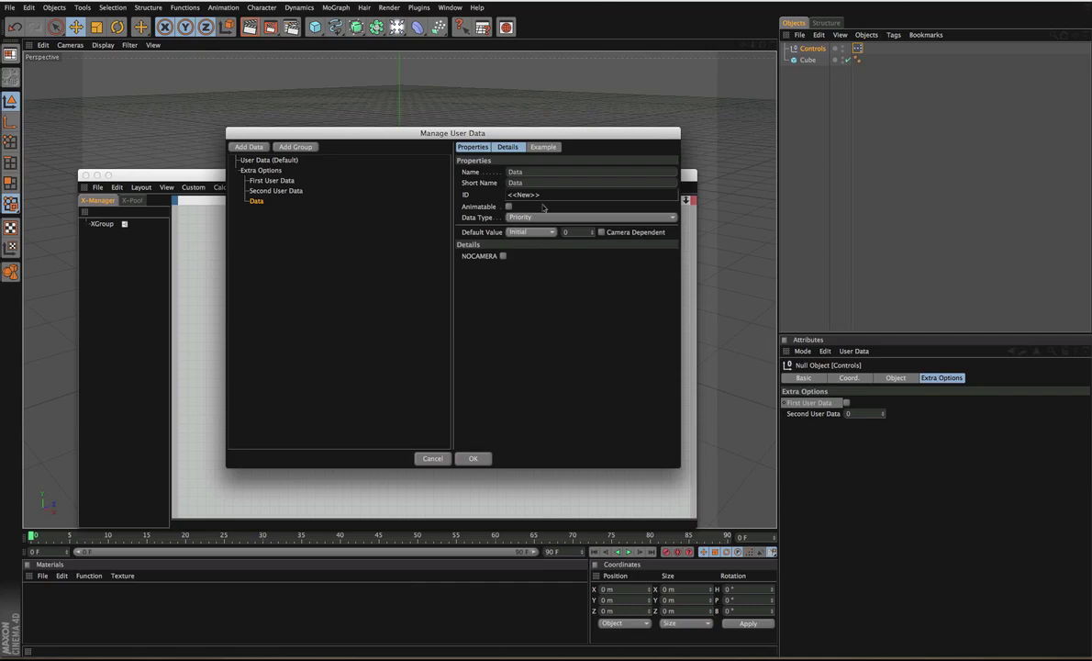
pyautogui.click(512, 218)
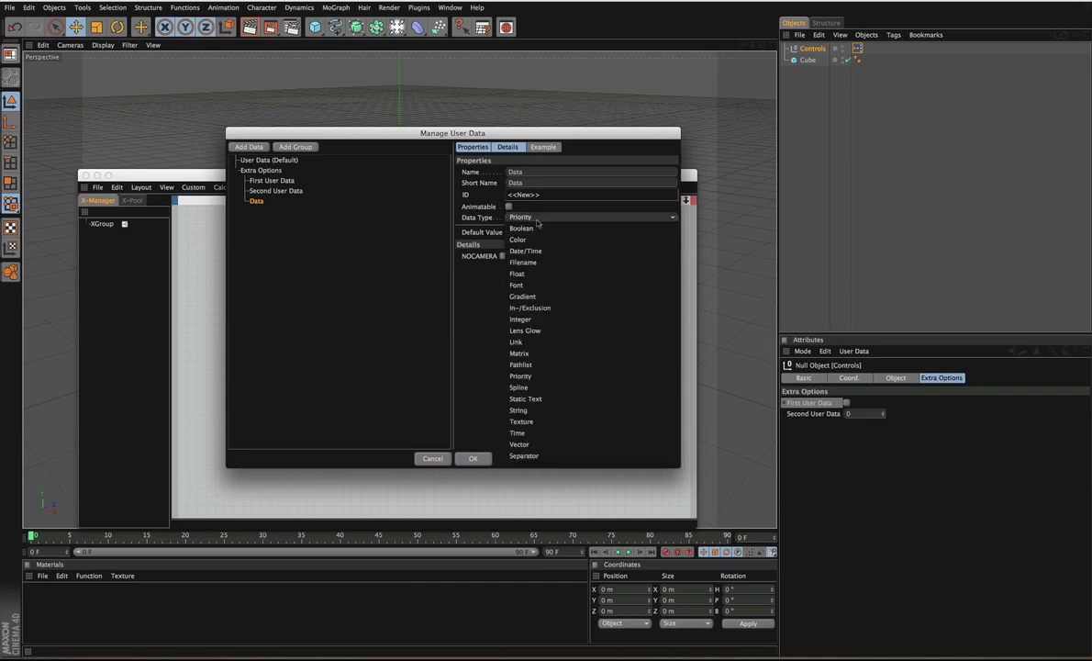
pyautogui.click(555, 387)
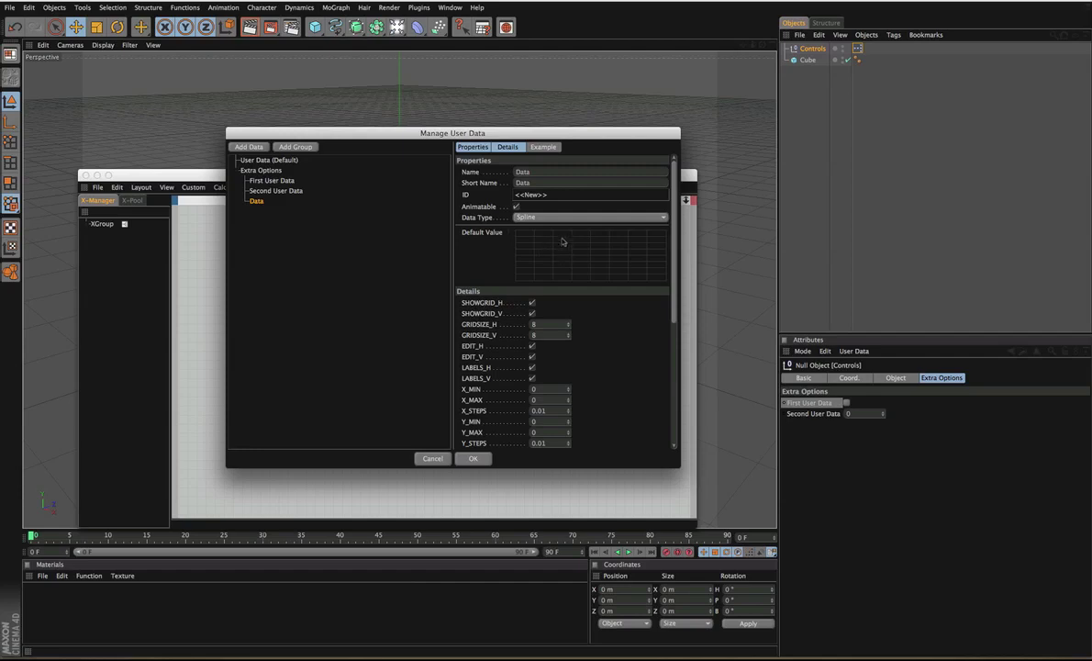
# Step: Draw a rising diagonal default curve and switch from Details to the Example preview
pyautogui.click(527, 256)
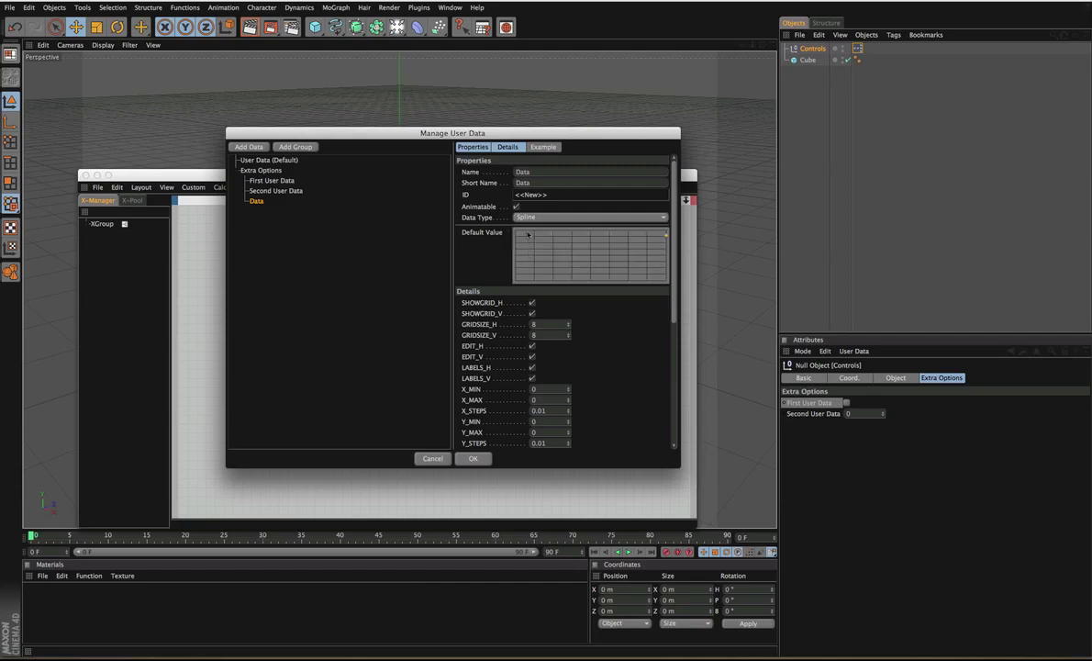
pyautogui.click(561, 267)
pyautogui.moveTo(560, 268); pyautogui.dragTo(592, 271)
pyautogui.scroll(-5, 555, 311)
pyautogui.scroll(5, 558, 309)
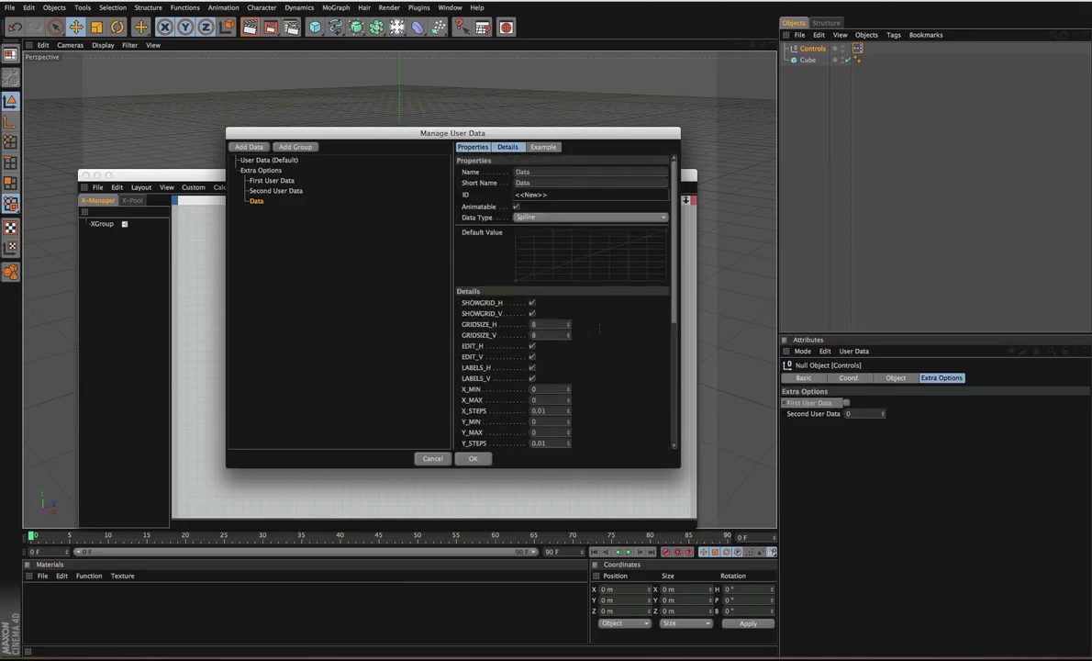
pyautogui.click(508, 146)
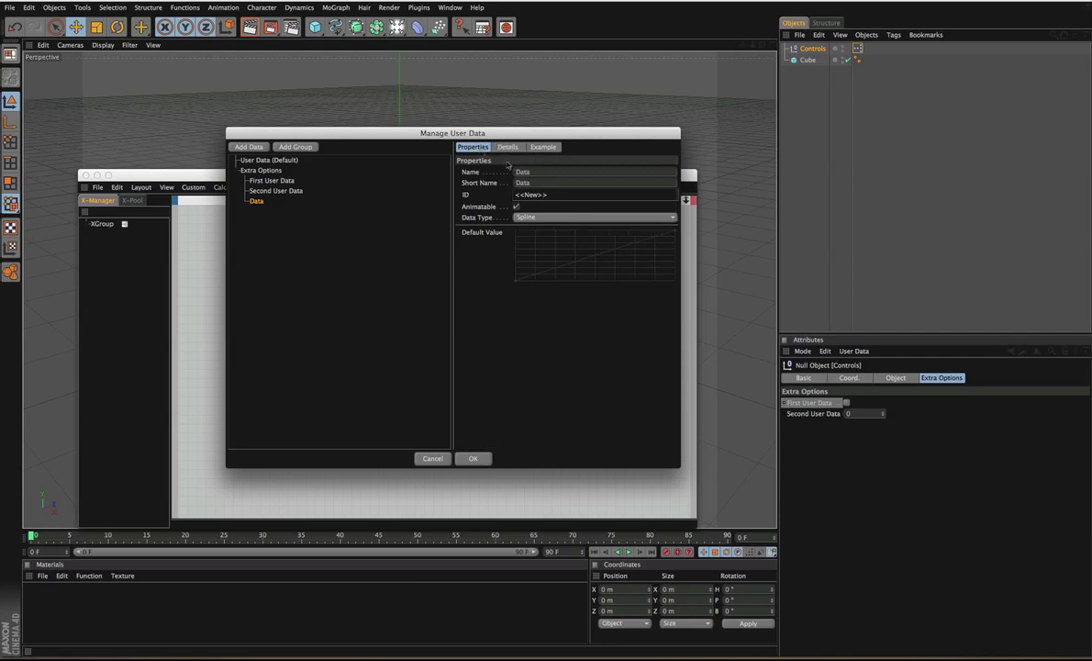
pyautogui.click(542, 147)
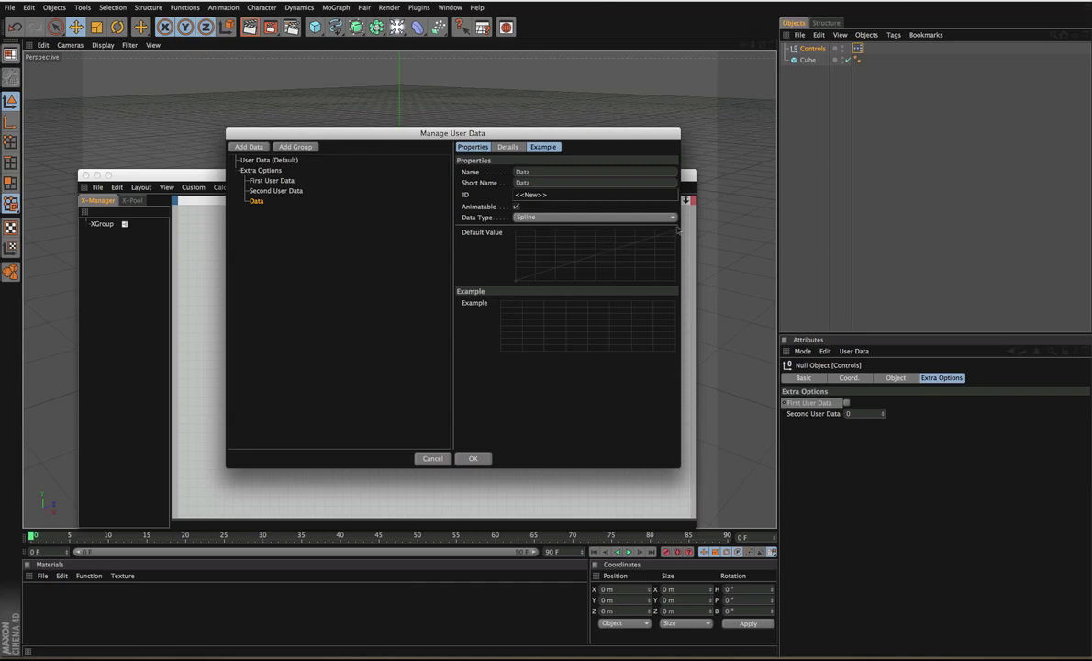
# Step: Change the entry to Static Text and rename it 'Instructions abc'
pyautogui.click(539, 217)
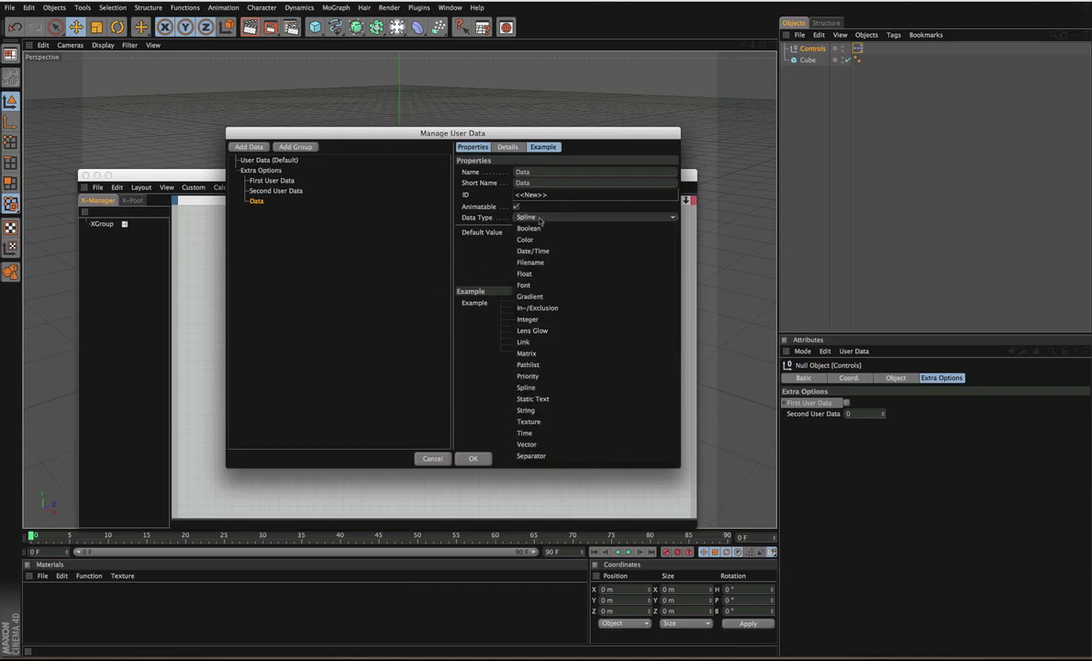
pyautogui.click(552, 399)
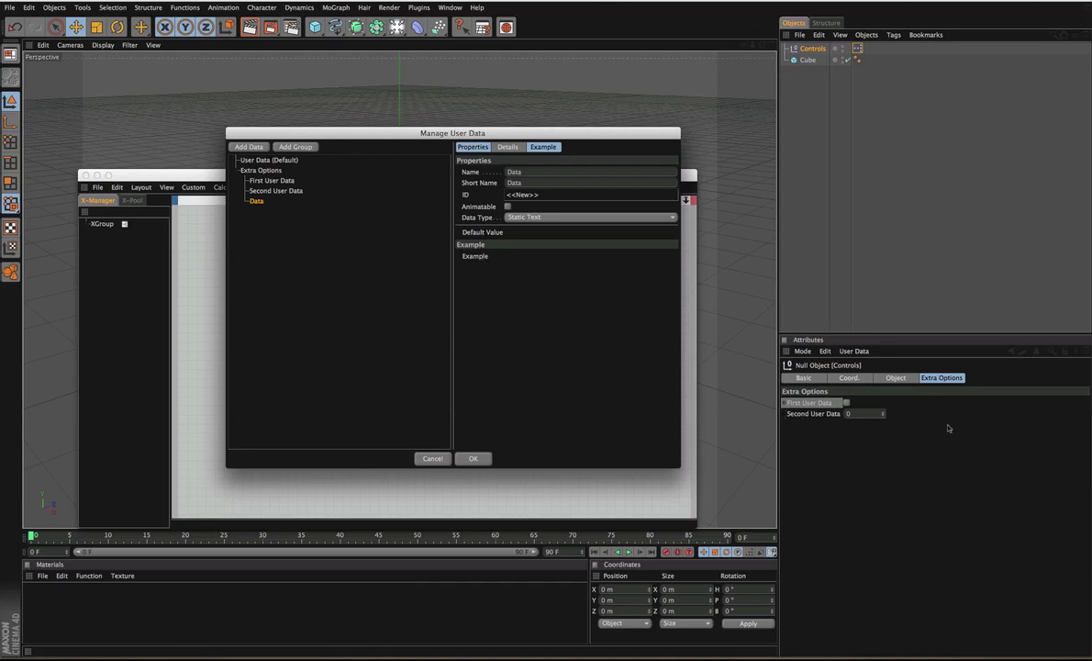
pyautogui.doubleClick(513, 172)
pyautogui.press('BackSpace')
pyautogui.write('Instructions abc')
pyautogui.press('Return')
# Step: Review the Static Text detail options, then return to the main properties
pyautogui.click(507, 147)
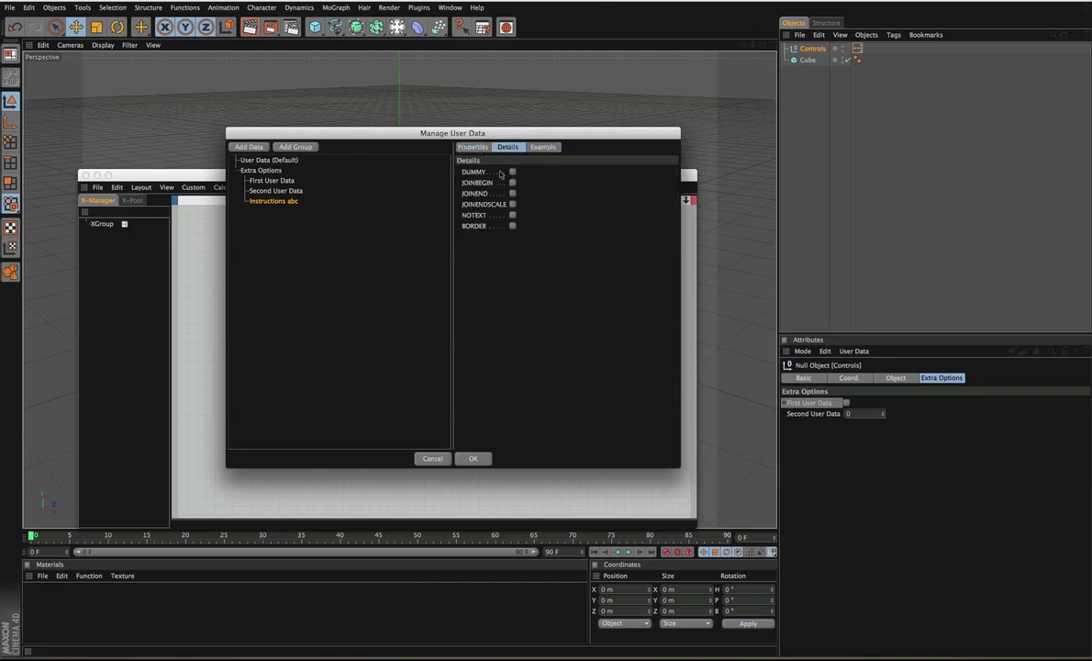
pyautogui.click(473, 147)
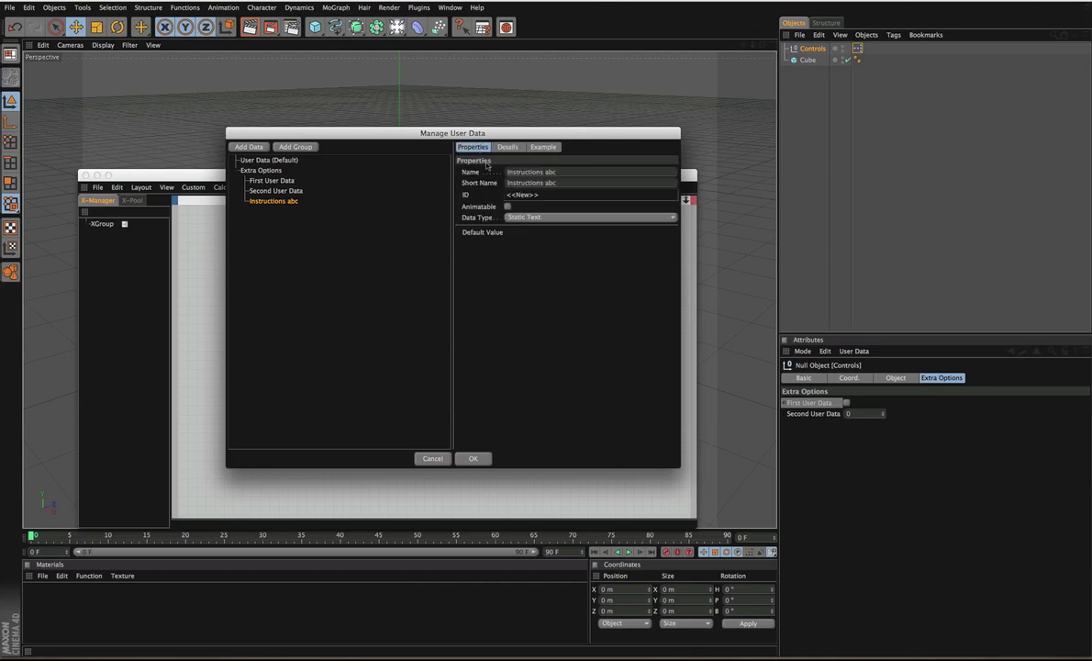
pyautogui.click(527, 217)
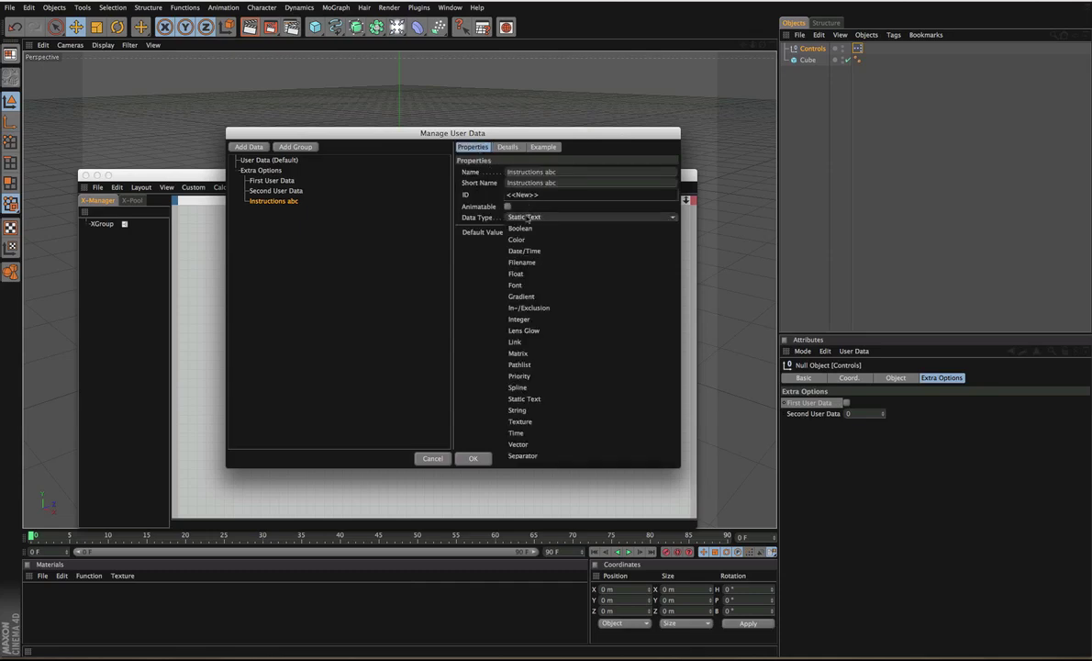
# Step: Make Instructions abc a String type with placeholder default text
pyautogui.click(534, 410)
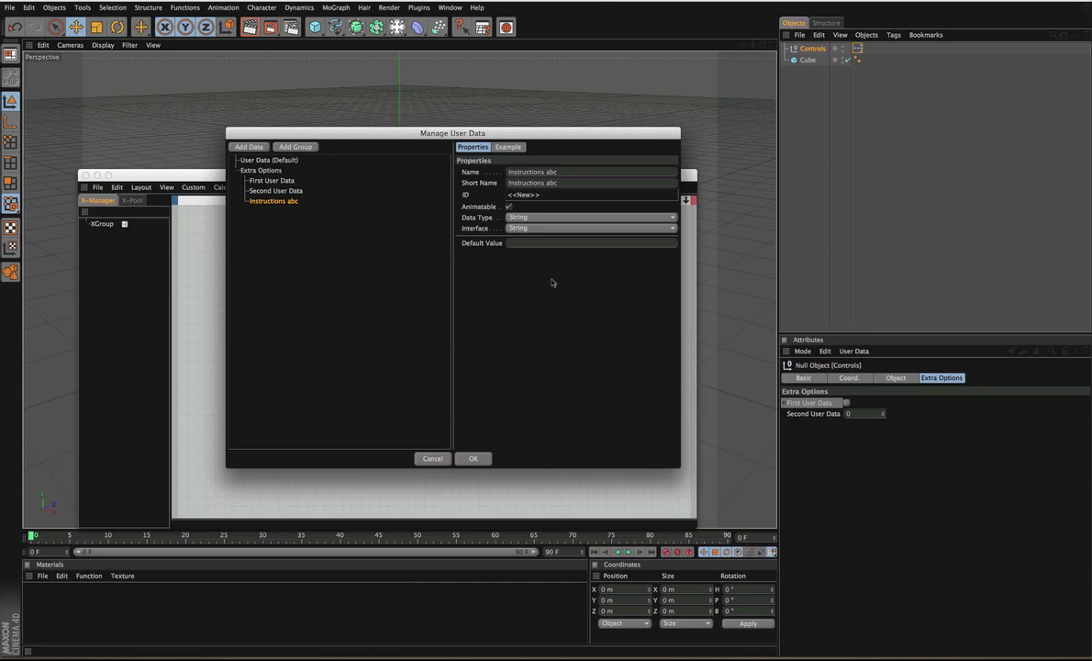
pyautogui.click(522, 242)
pyautogui.write('asdfjksdlh')
# Step: Try a Multi-Line String interface with extra text lines, then revert to a single-line String
pyautogui.click(587, 228)
pyautogui.click(550, 237)
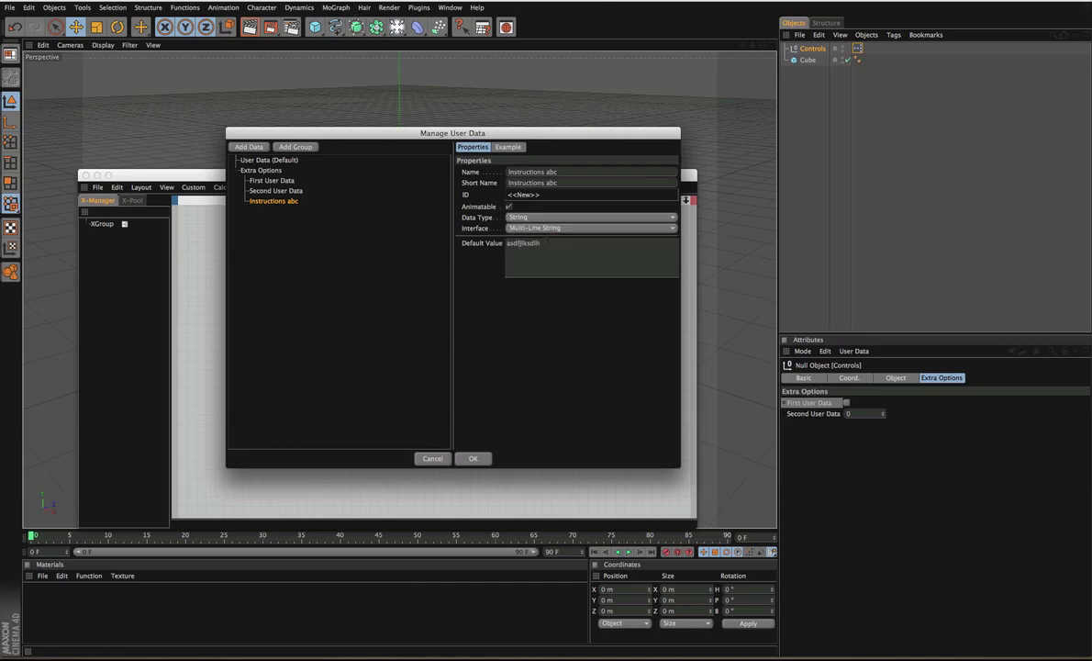
pyautogui.write('fdsfh')
pyautogui.press('Return')
pyautogui.write('sdflkjsh')
pyautogui.press('Return')
pyautogui.click(528, 227)
pyautogui.click(525, 237)
pyautogui.click(520, 229)
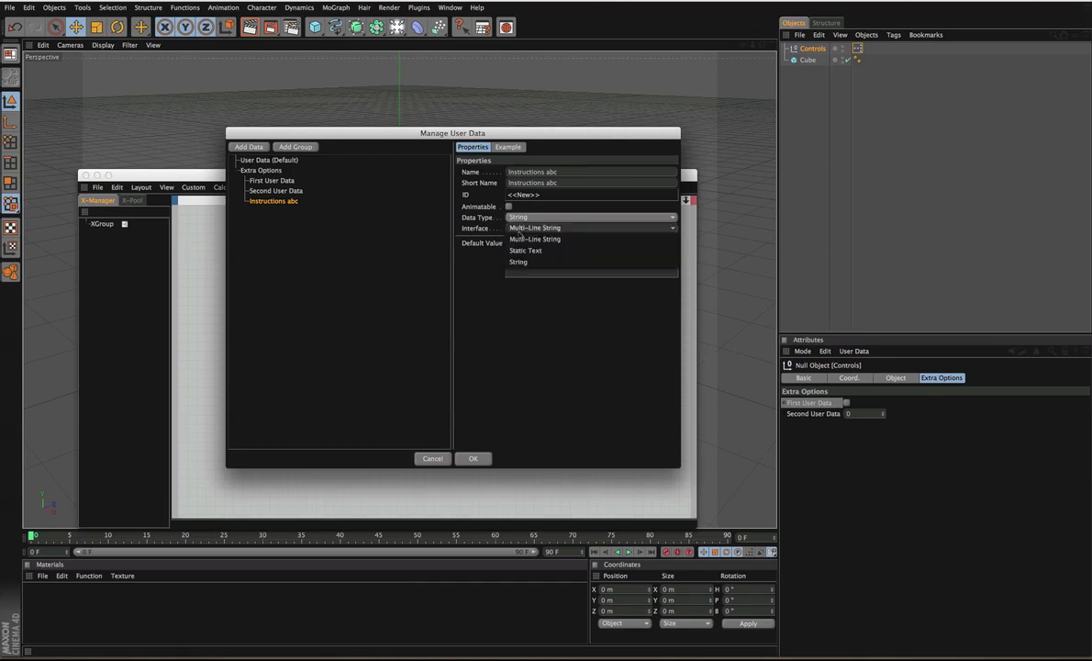
pyautogui.click(527, 262)
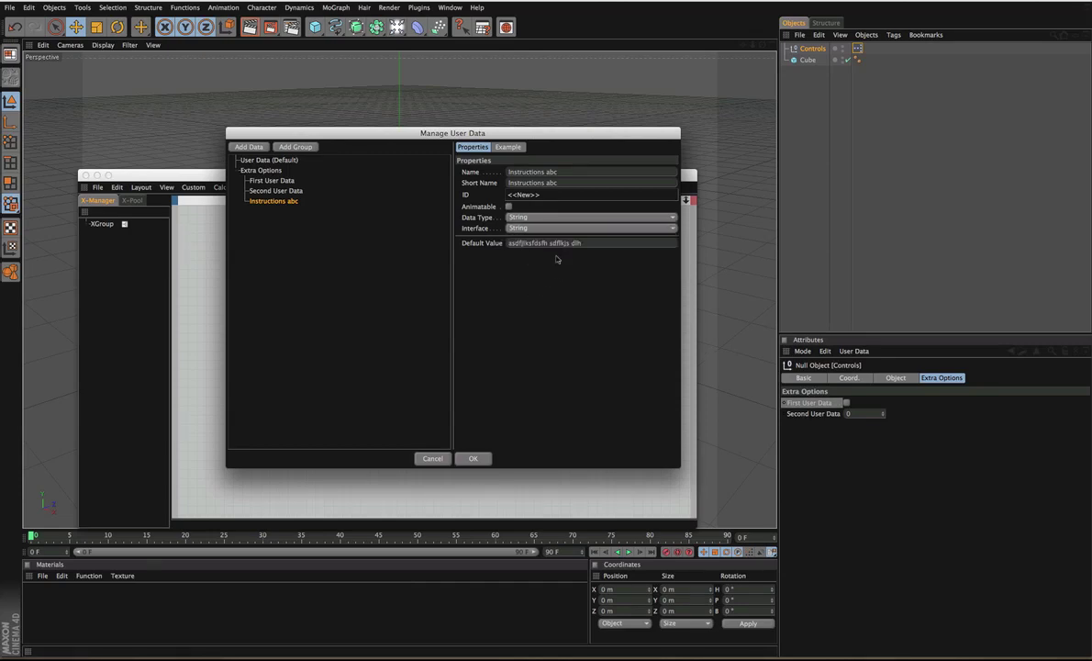
# Step: Cycle the entry's data type through Texture and Time, ending on Separator
pyautogui.click(522, 217)
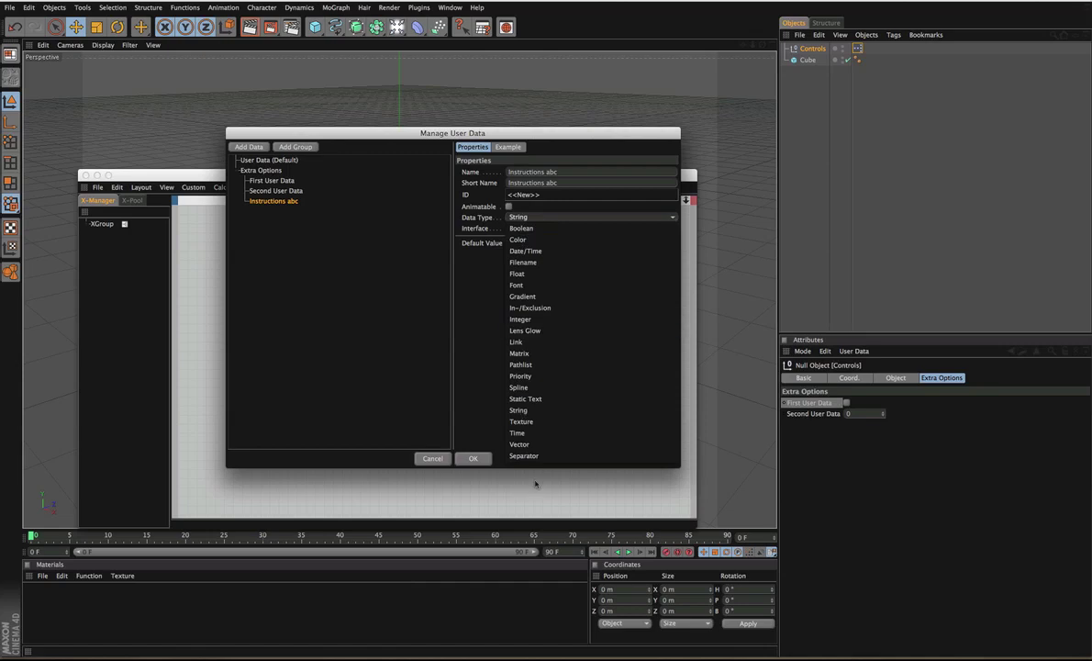
pyautogui.click(548, 421)
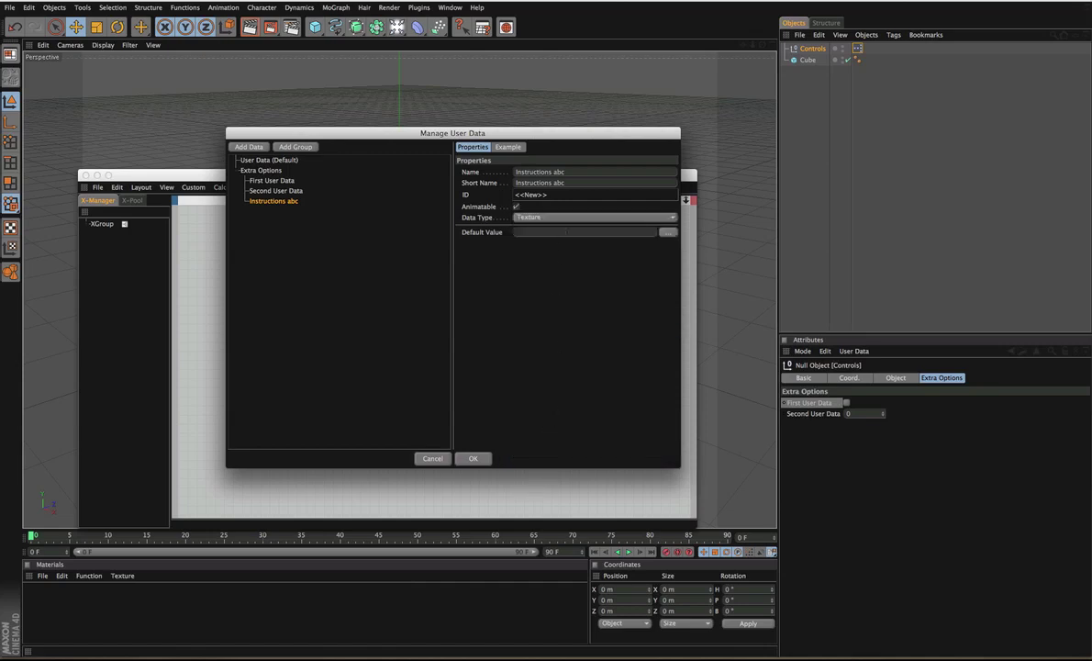
pyautogui.click(570, 219)
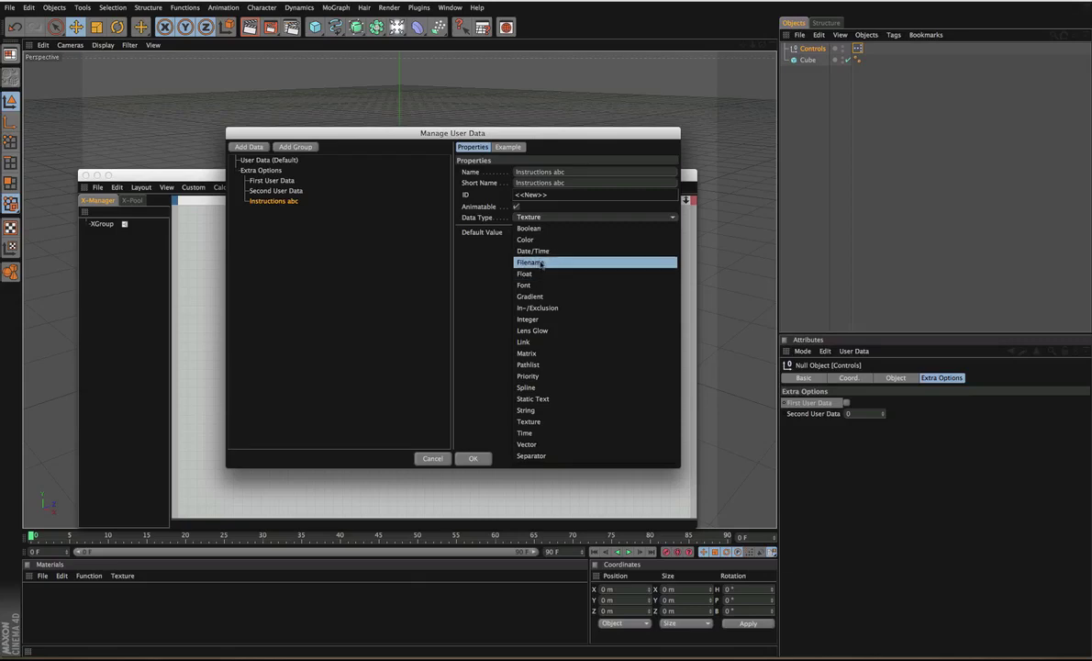
pyautogui.click(555, 433)
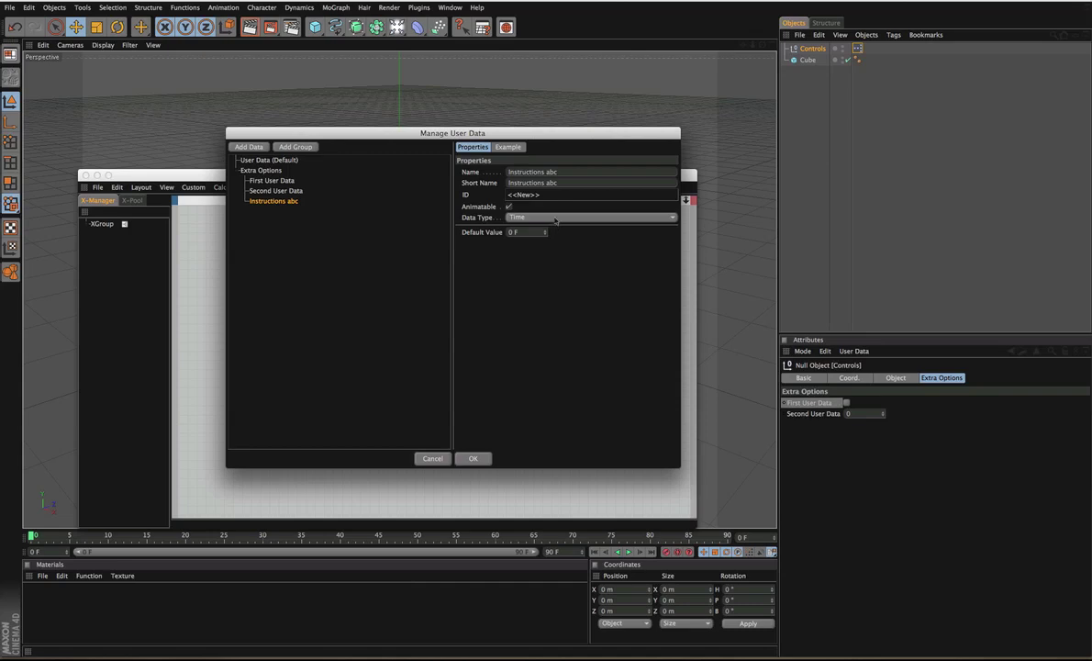
pyautogui.click(554, 219)
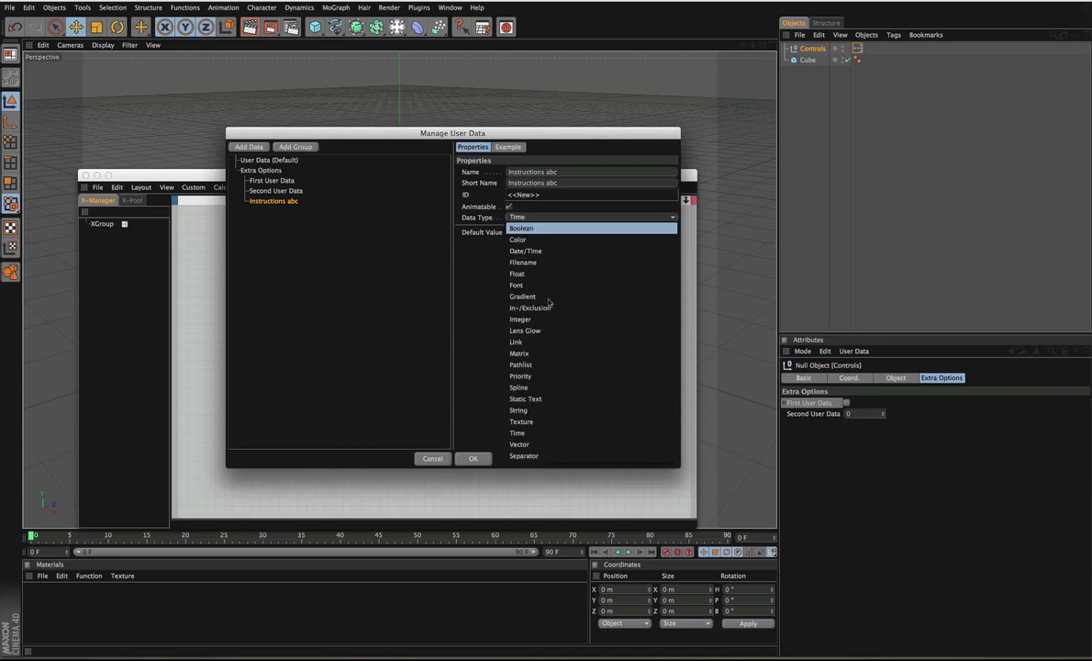
pyautogui.click(530, 455)
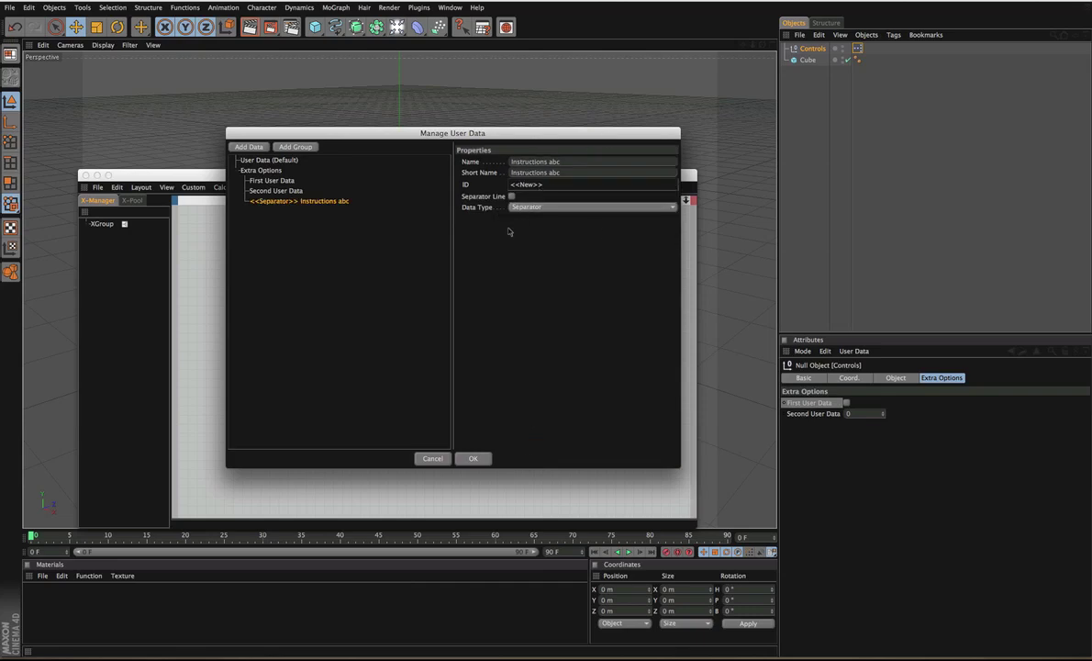
# Step: Cancel user data management and group the Cube under a new Null with Alt+G
pyautogui.click(433, 458)
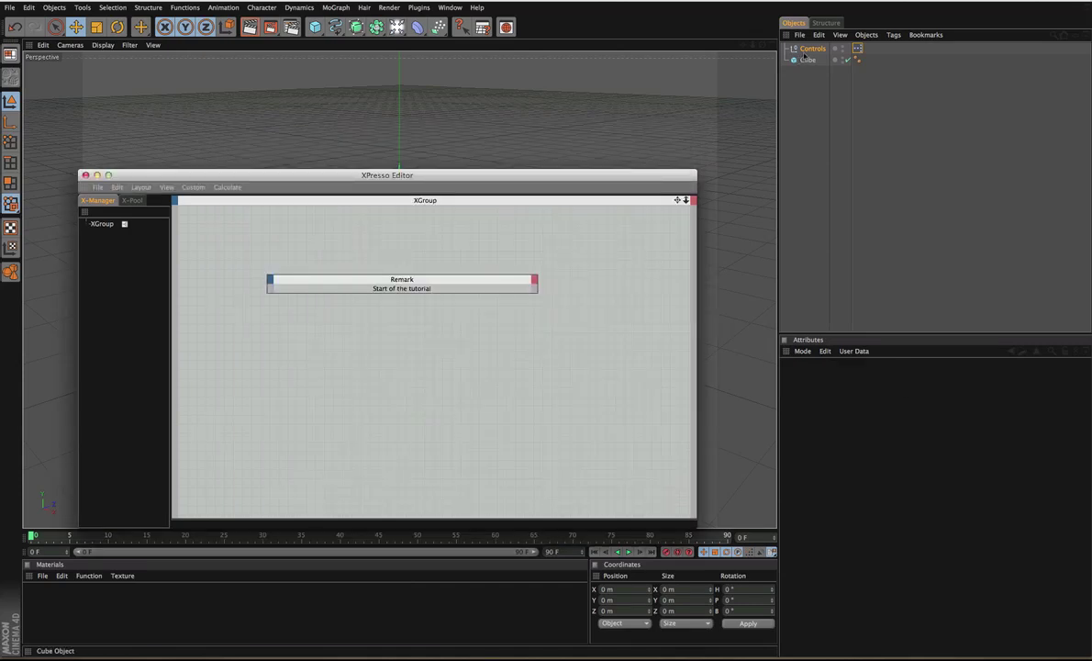
pyautogui.click(855, 404)
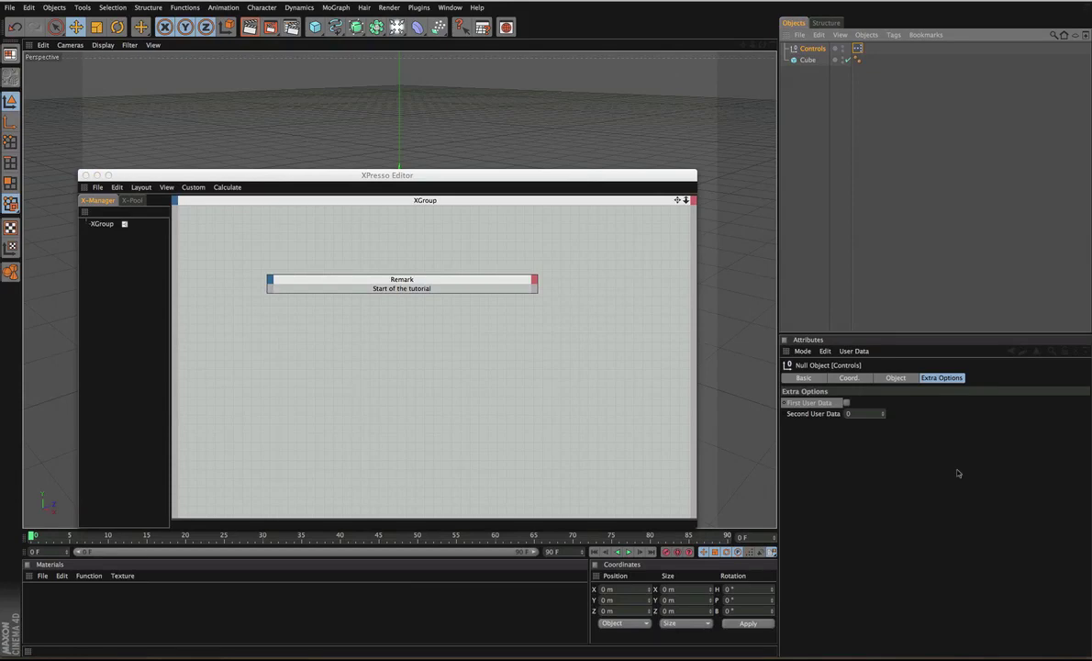
pyautogui.click(809, 59)
pyautogui.hotkey('alt', 'g')
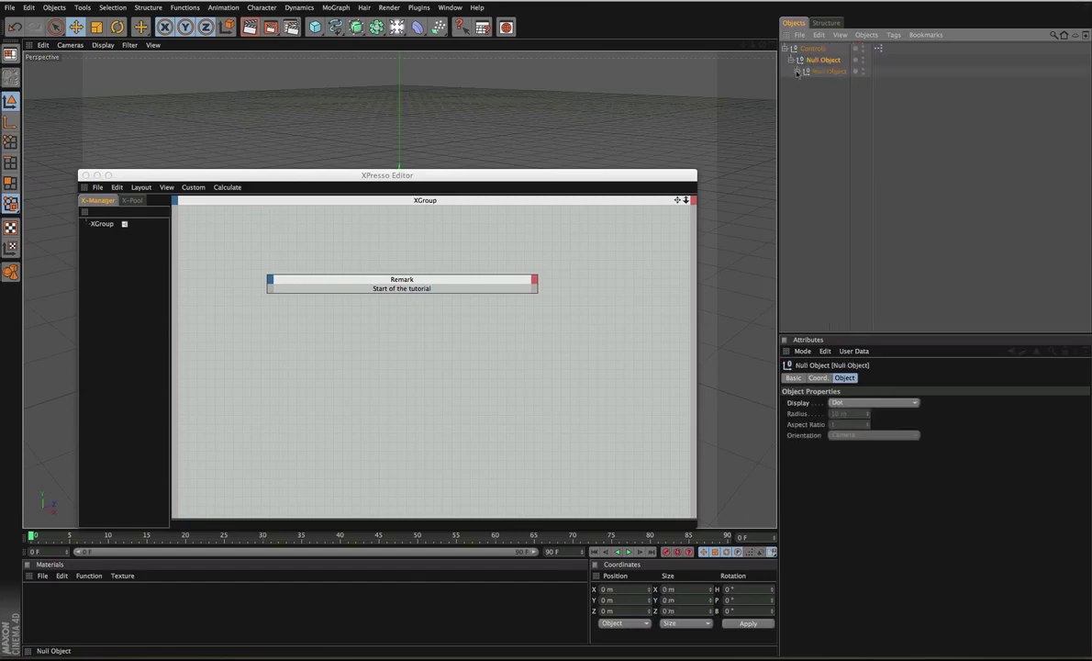
# Step: Expand the nested Null Objects and select the Controls null to view its user data
pyautogui.click(795, 60)
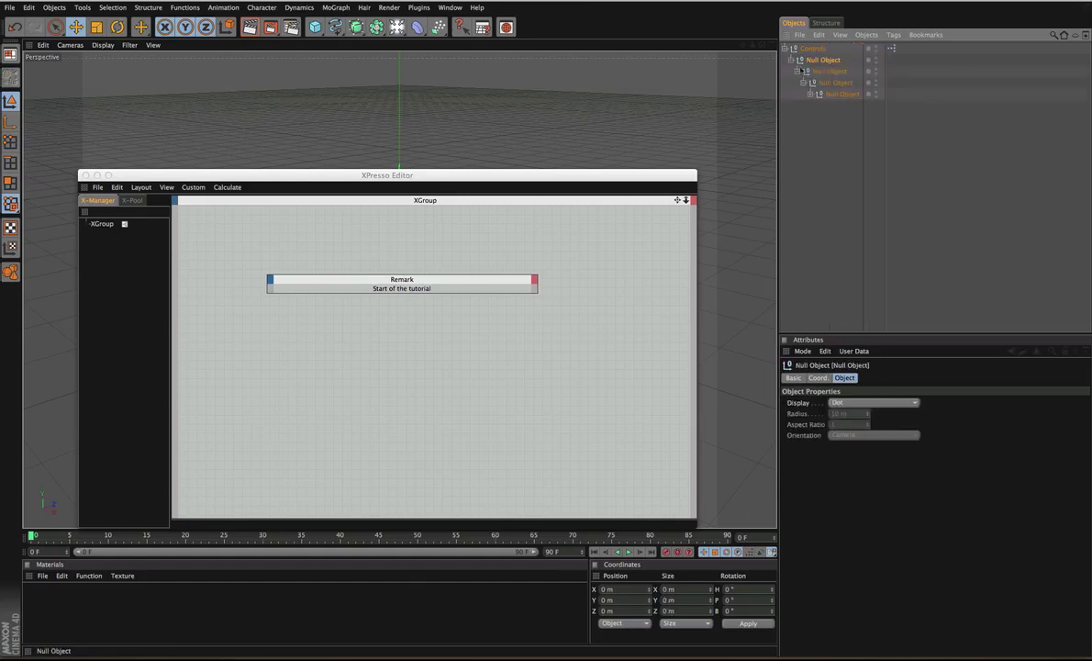
pyautogui.click(810, 94)
pyautogui.click(836, 105)
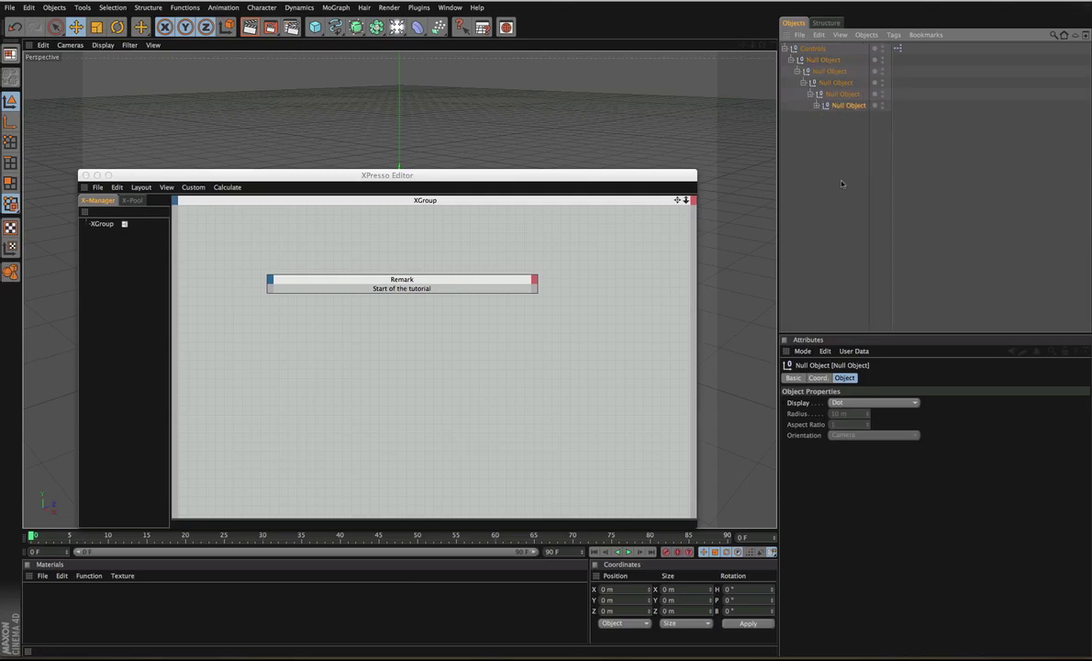
pyautogui.click(814, 49)
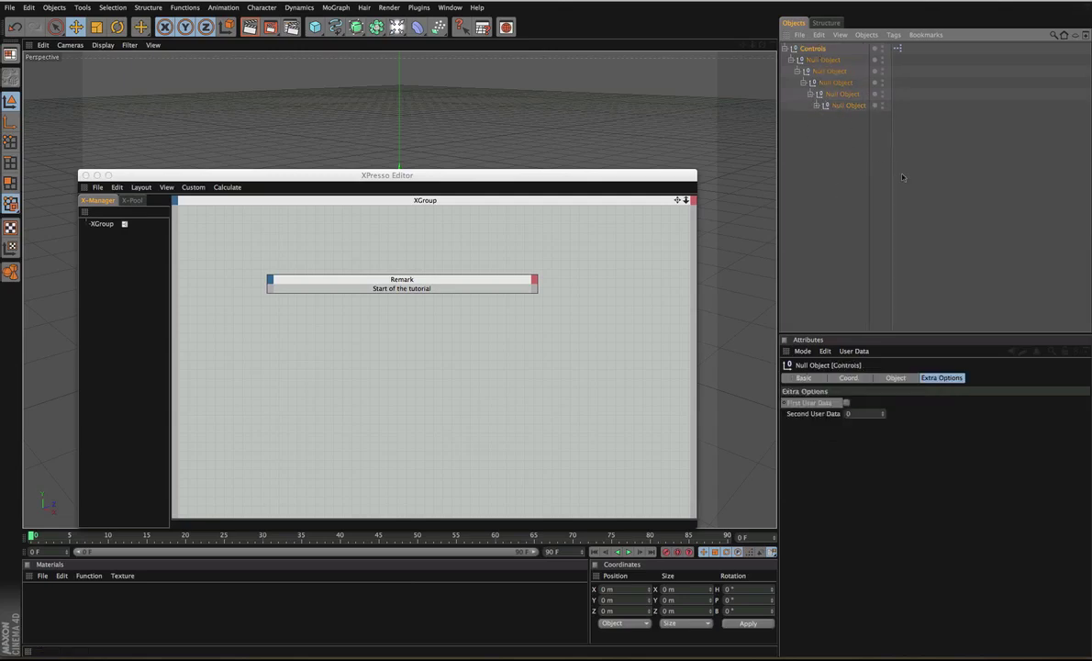